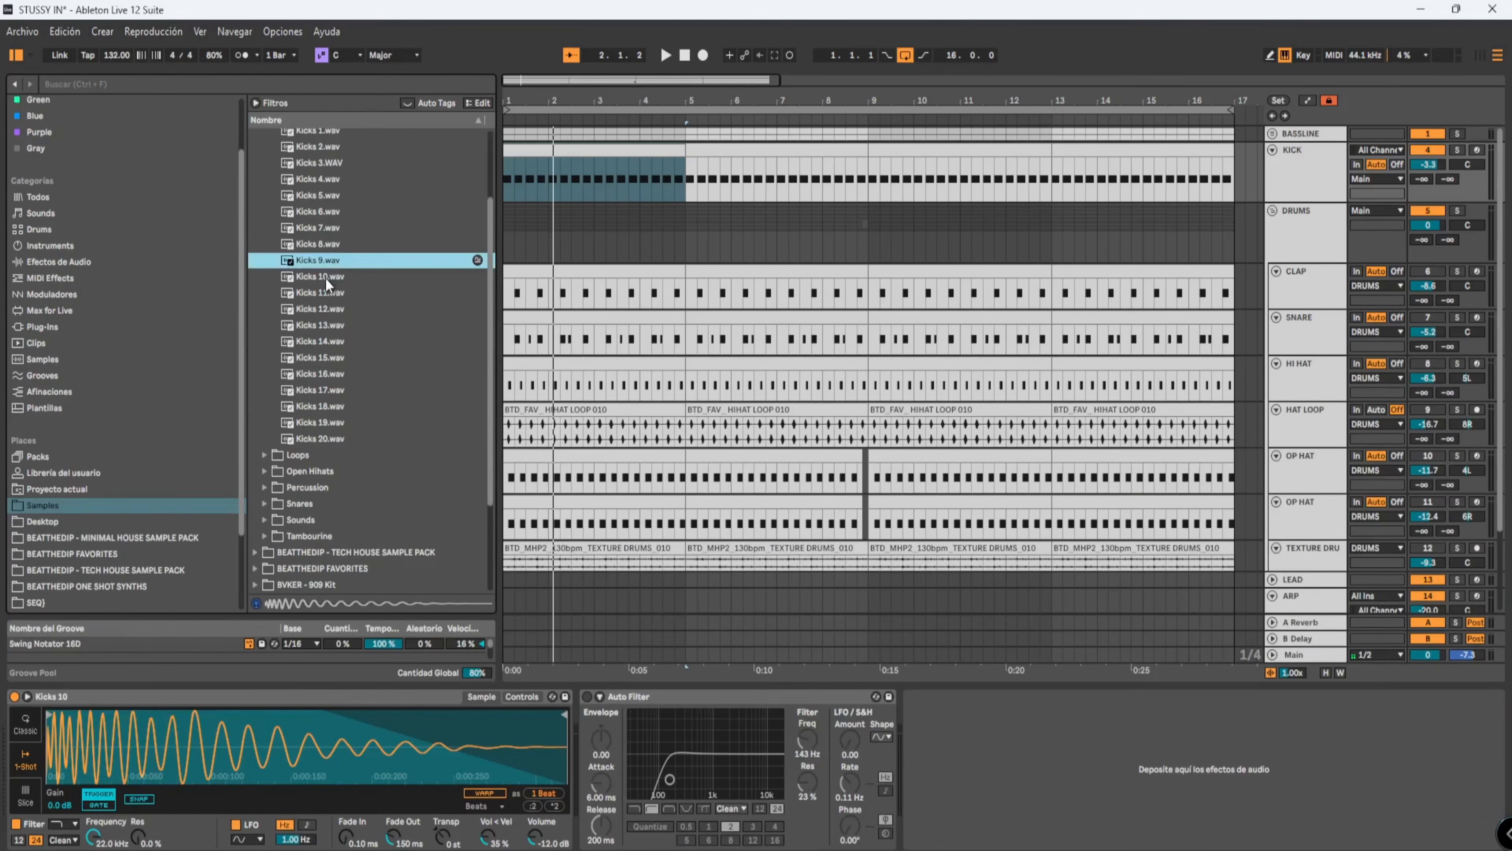
Select the Kicks 10.wav sample in the browser and audition the kick and clap patterns.
click(321, 277)
drag(321, 278, 277, 656)
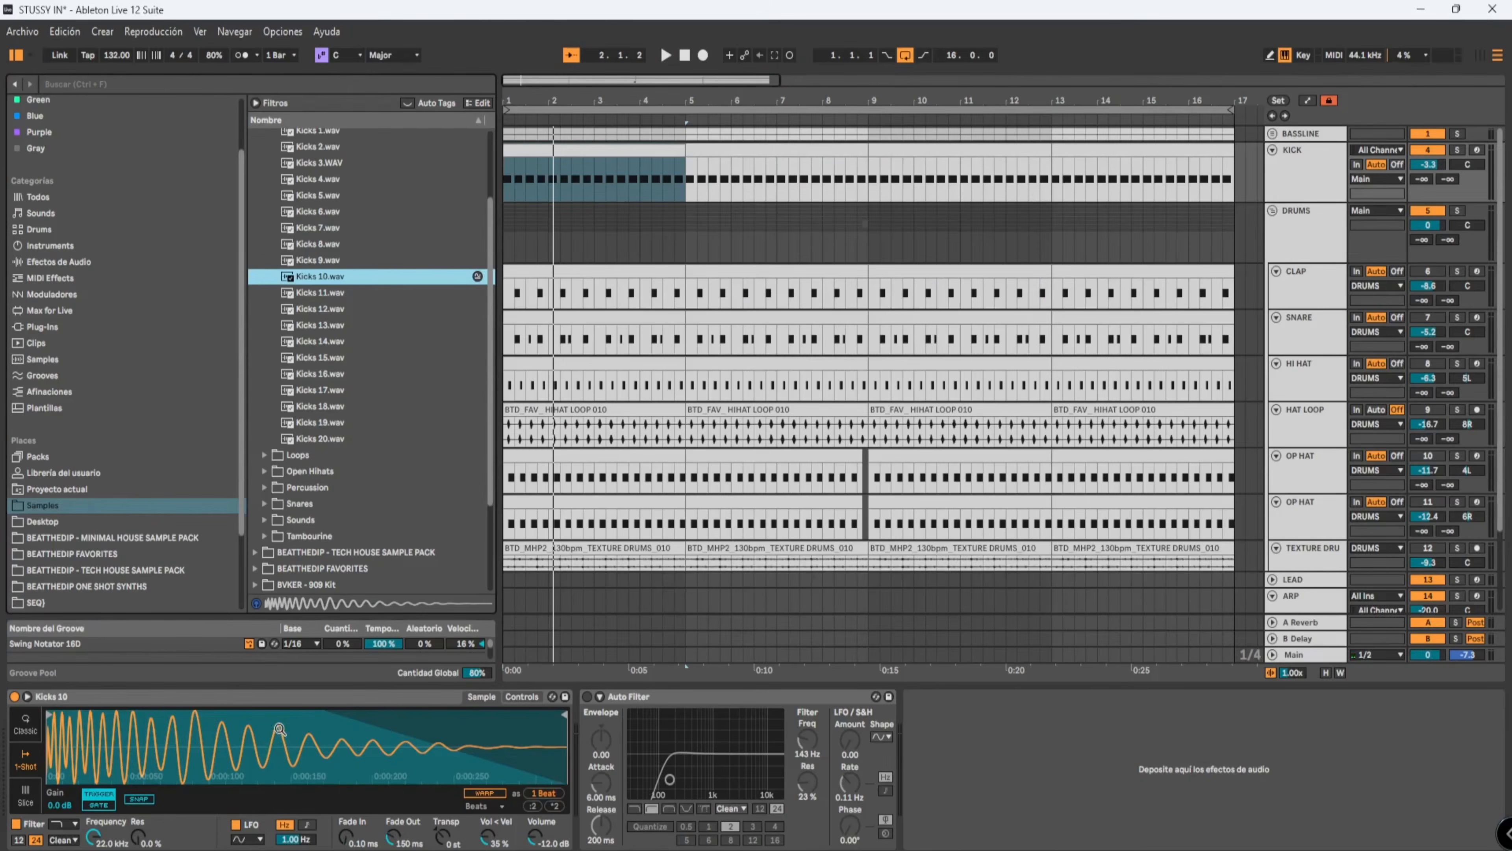
key(space)
click(1301, 178)
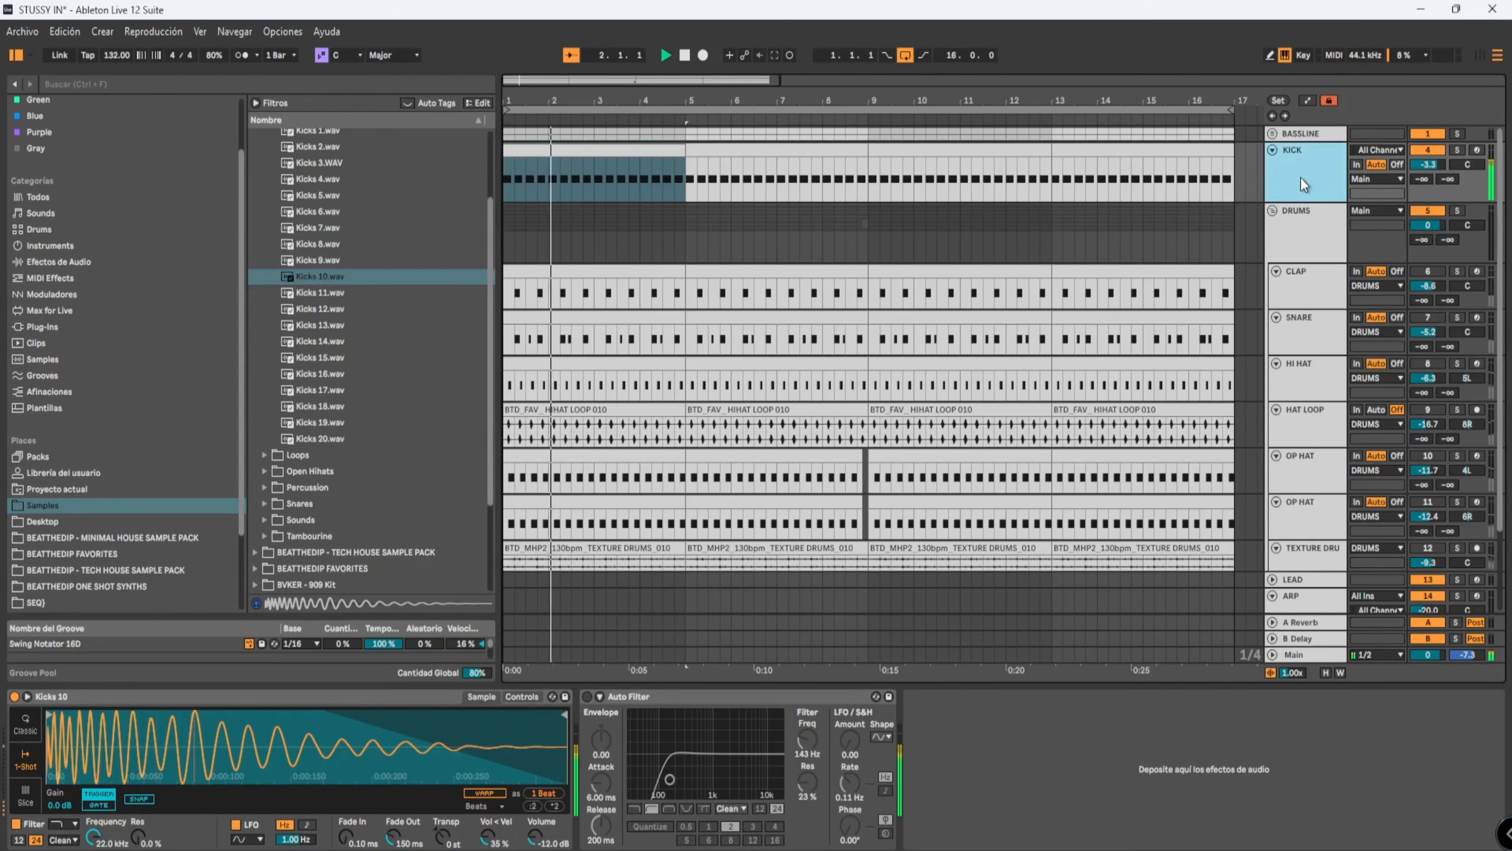
key(space)
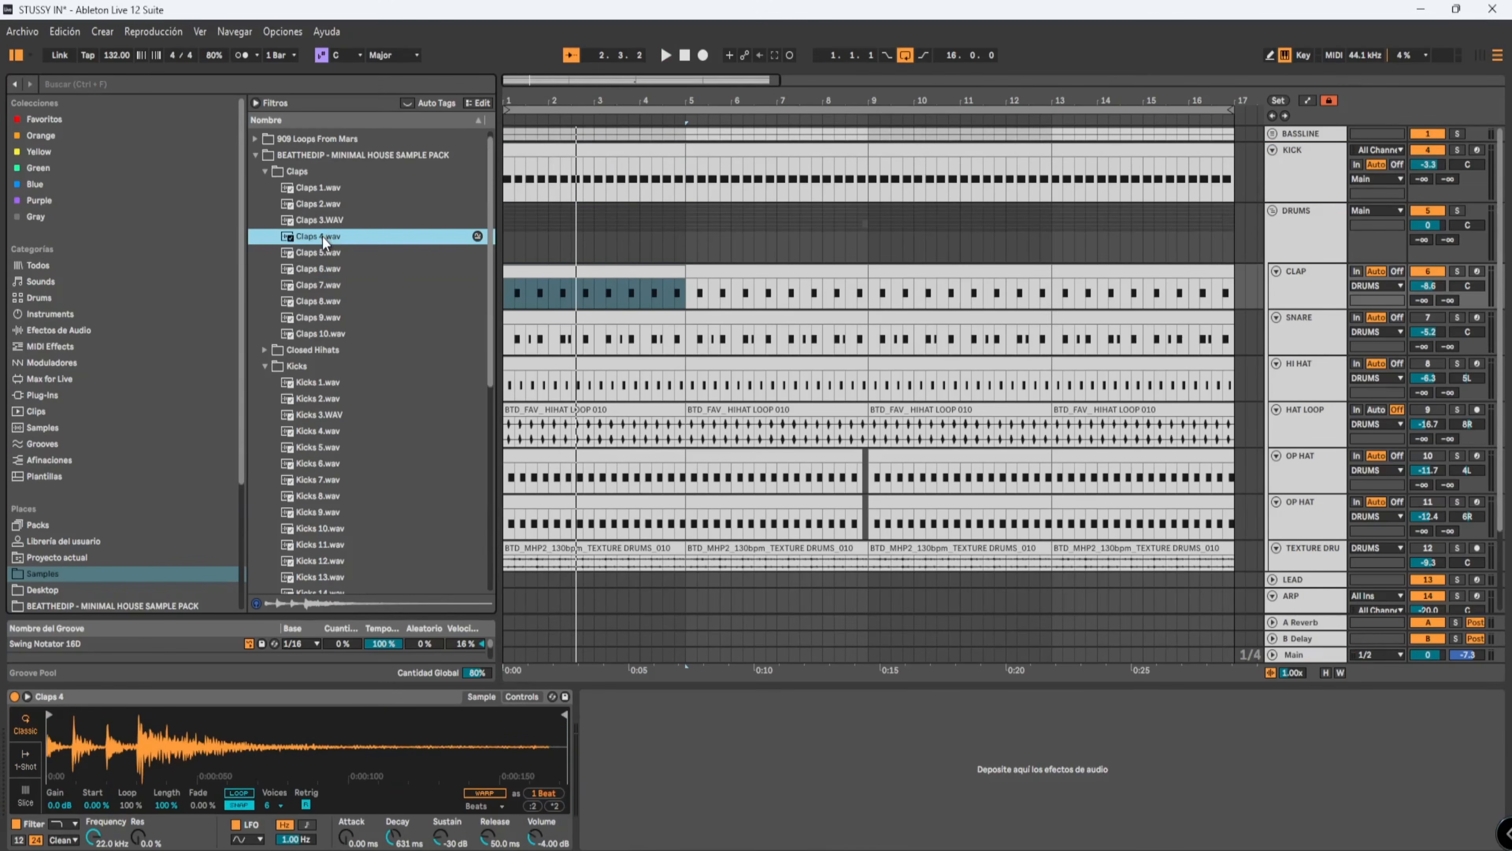
key(space)
key(space)
Activate the SNARE track during playback, open its first MIDI clip and set the track volume to -12.0 dB.
click(1332, 337)
key(space)
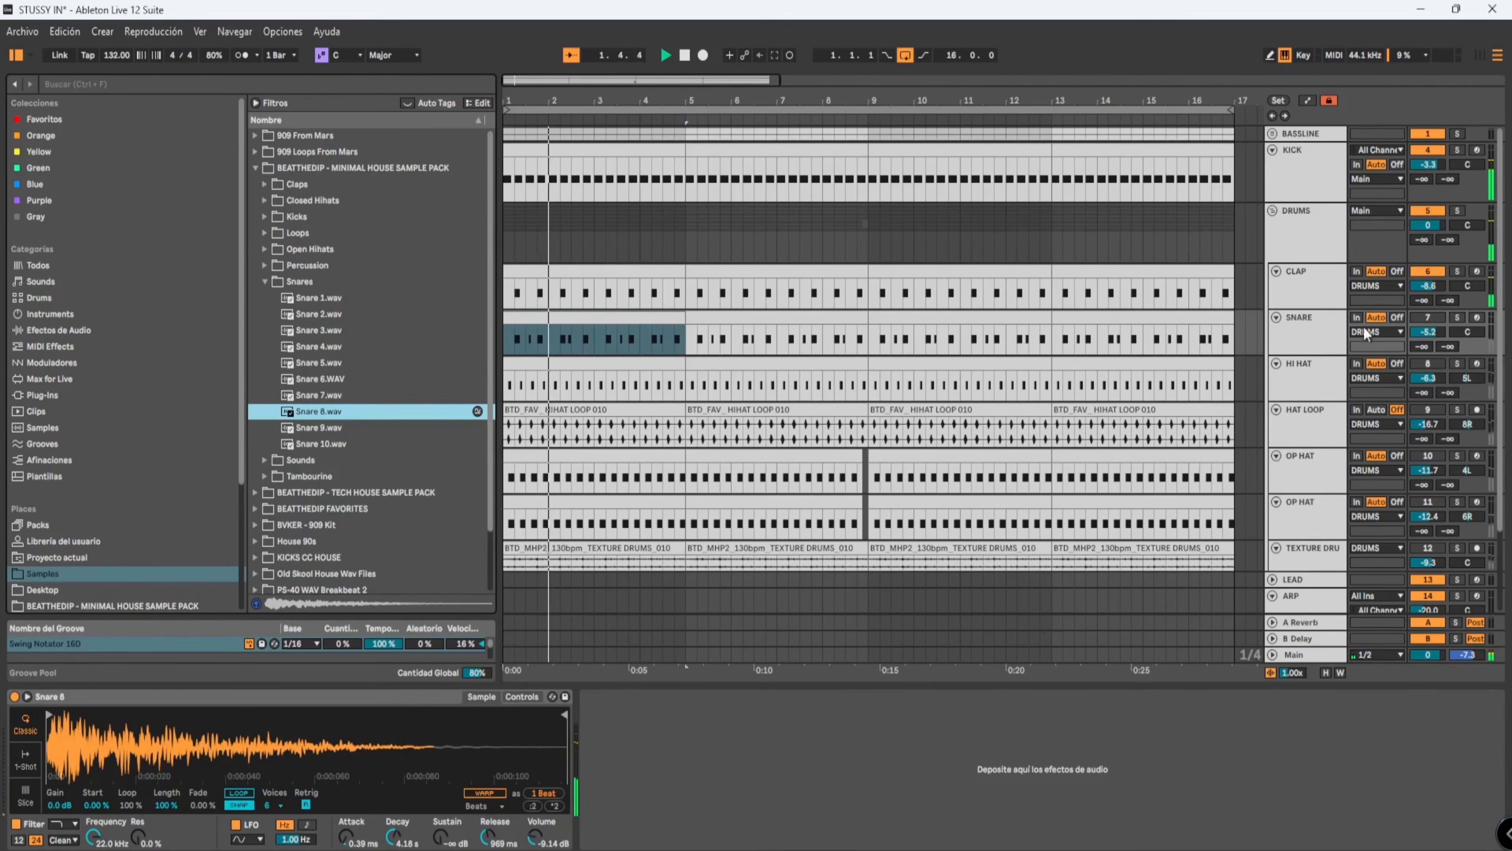
click(1428, 318)
double_click(536, 318)
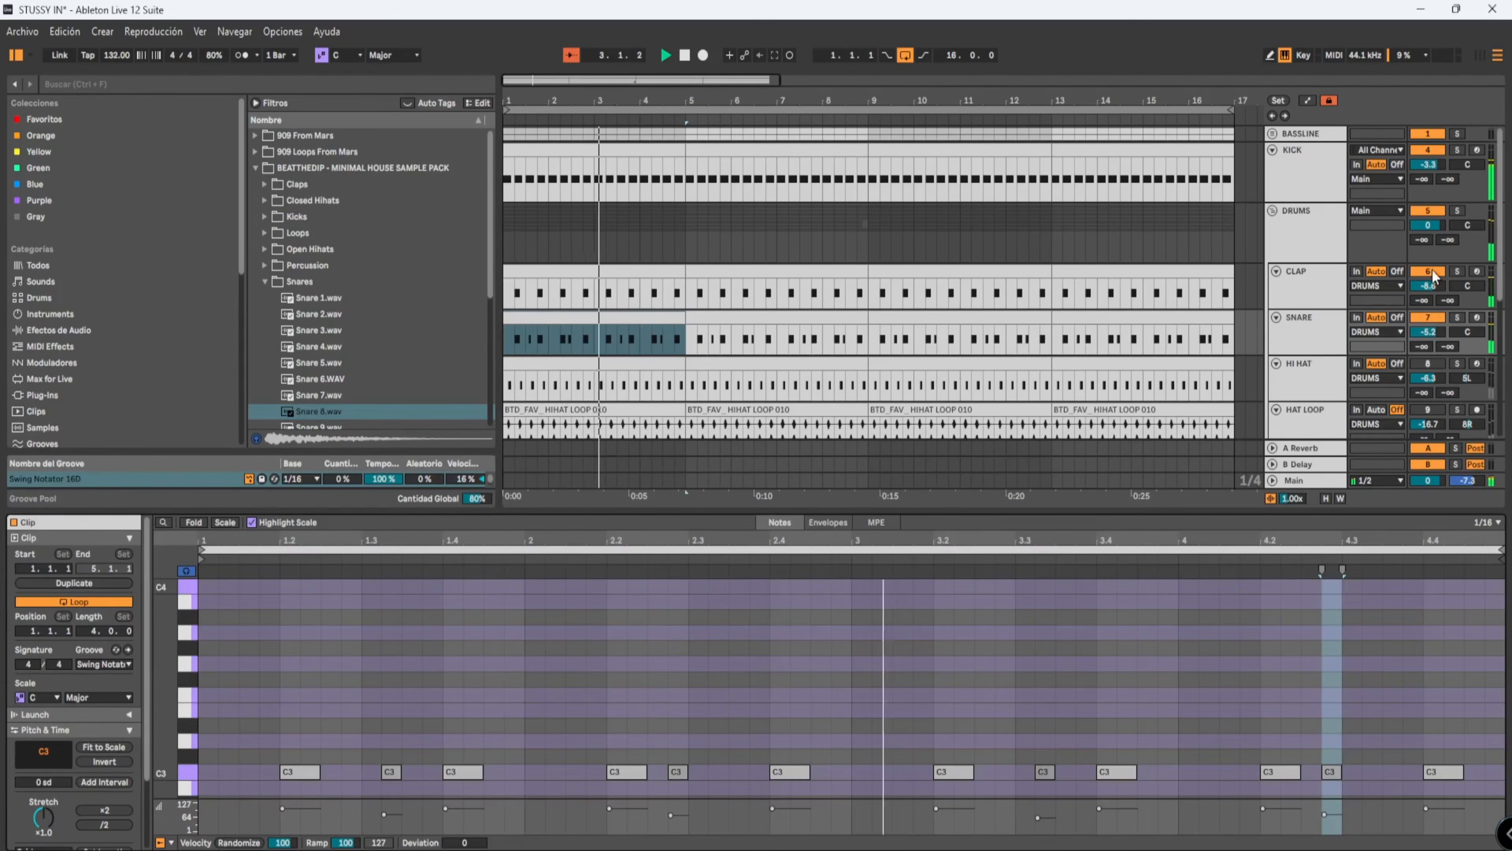
drag(1427, 332, 1428, 363)
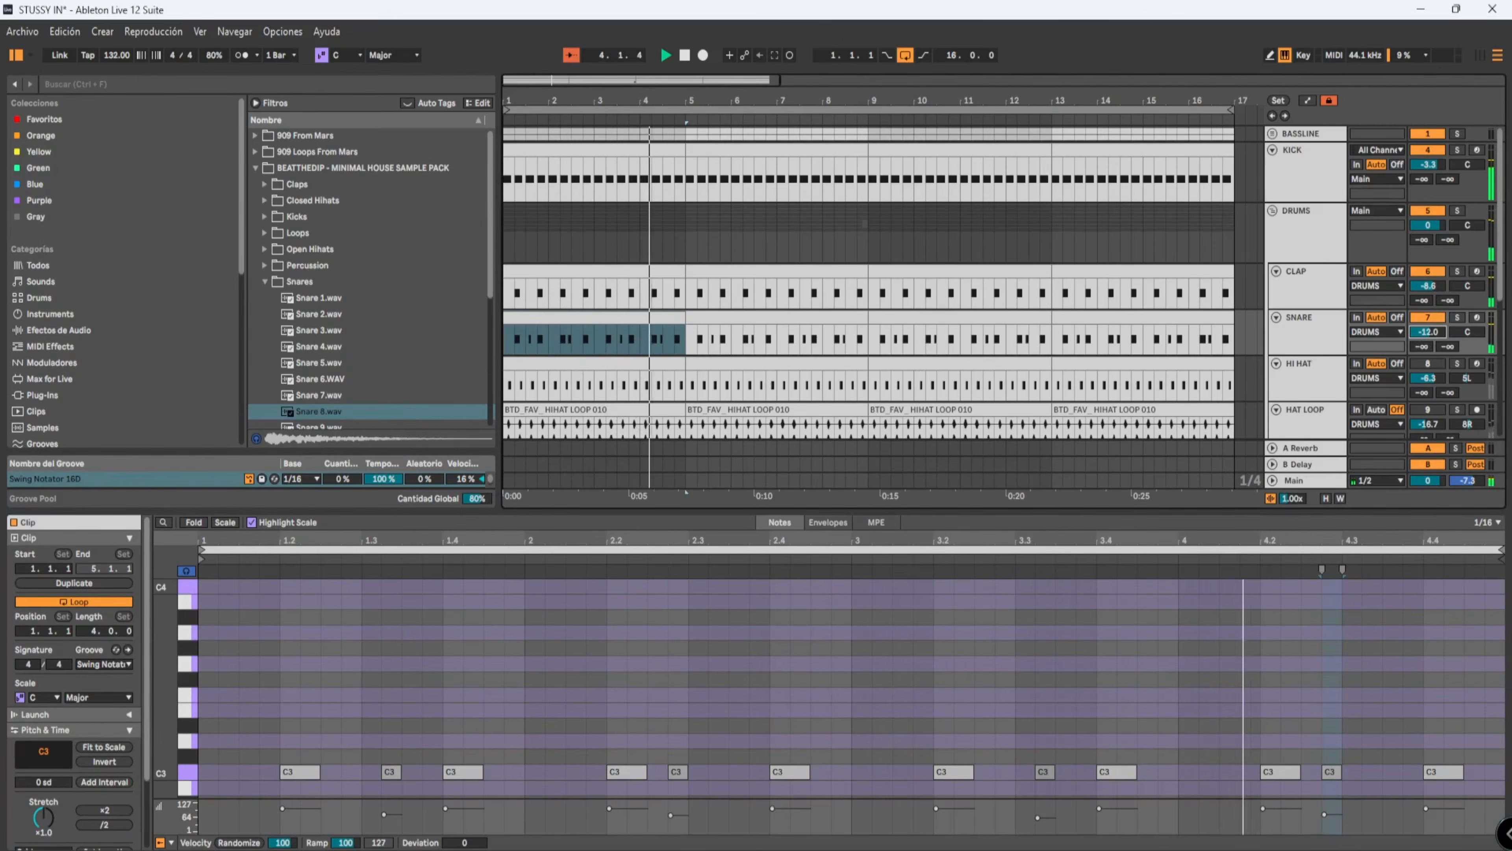
Examine the snare clip's notes and its Swing Notator 16D groove, enlarging the Groove Pool to read its settings.
click(773, 567)
scroll(716, 669, down, 3)
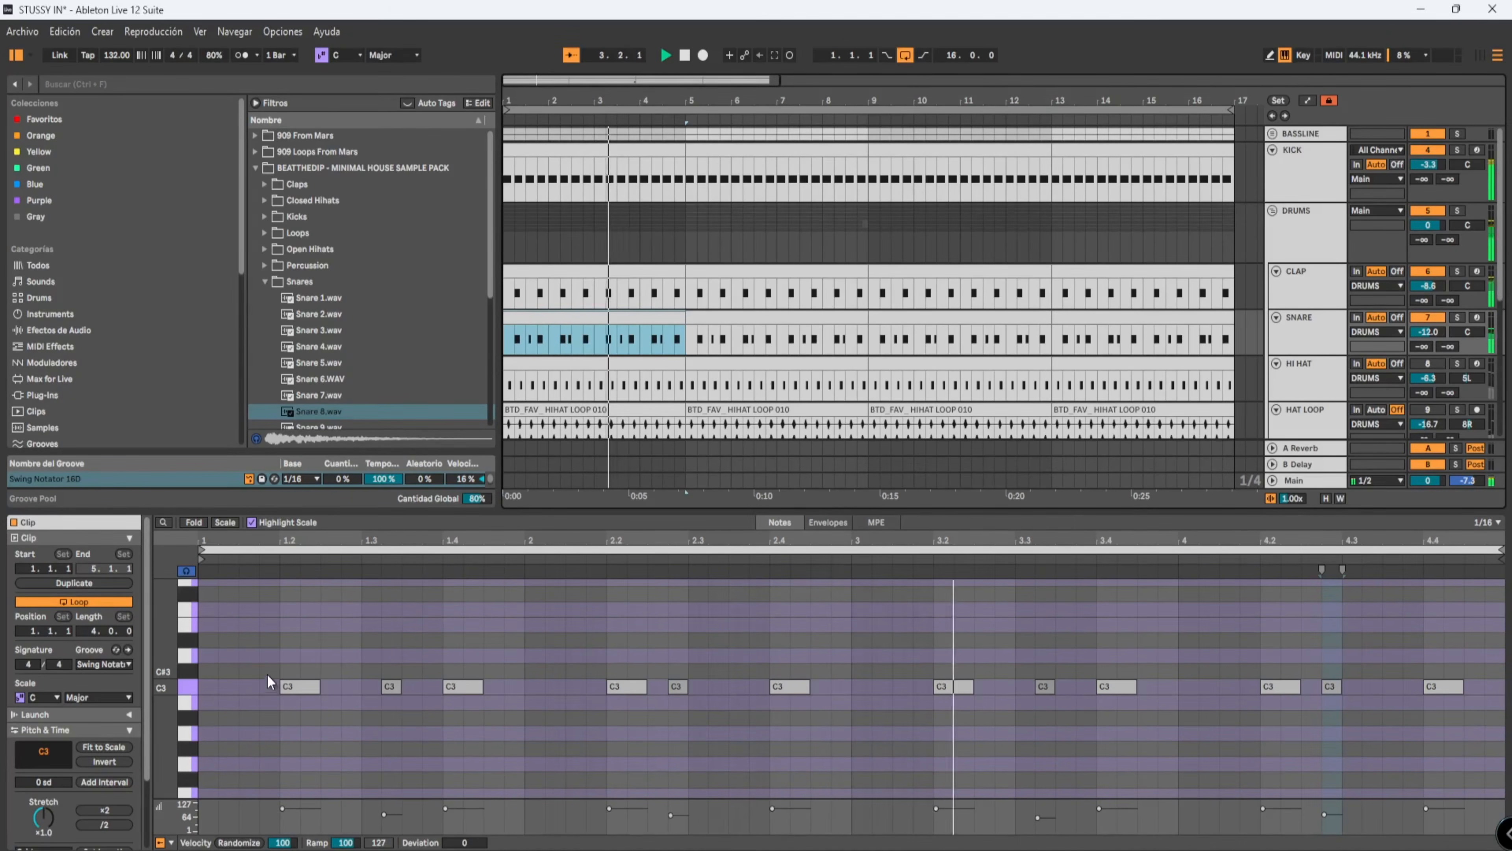
click(111, 663)
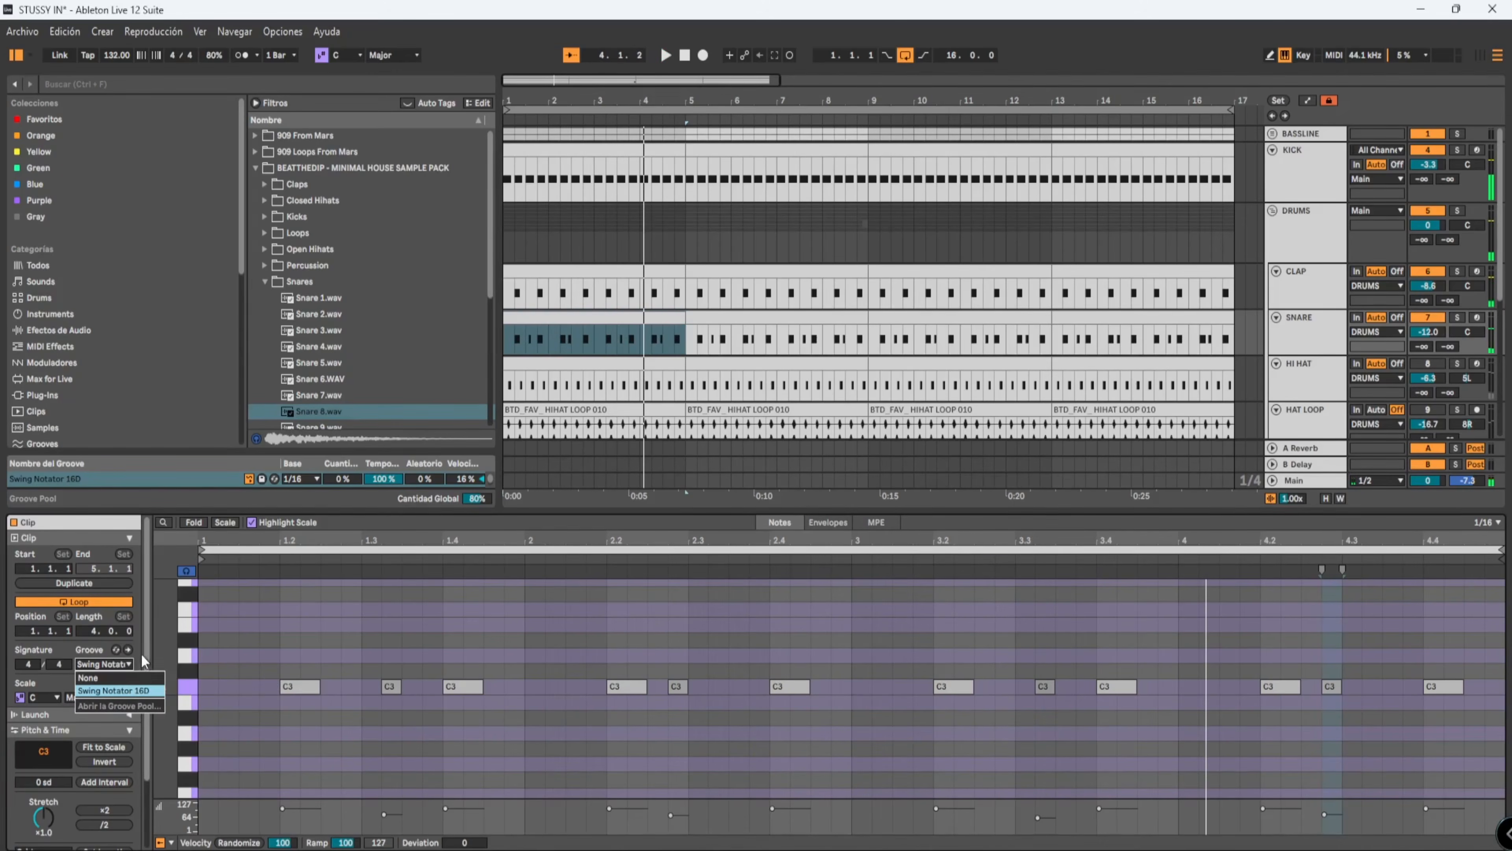
click(419, 451)
drag(419, 452, 420, 389)
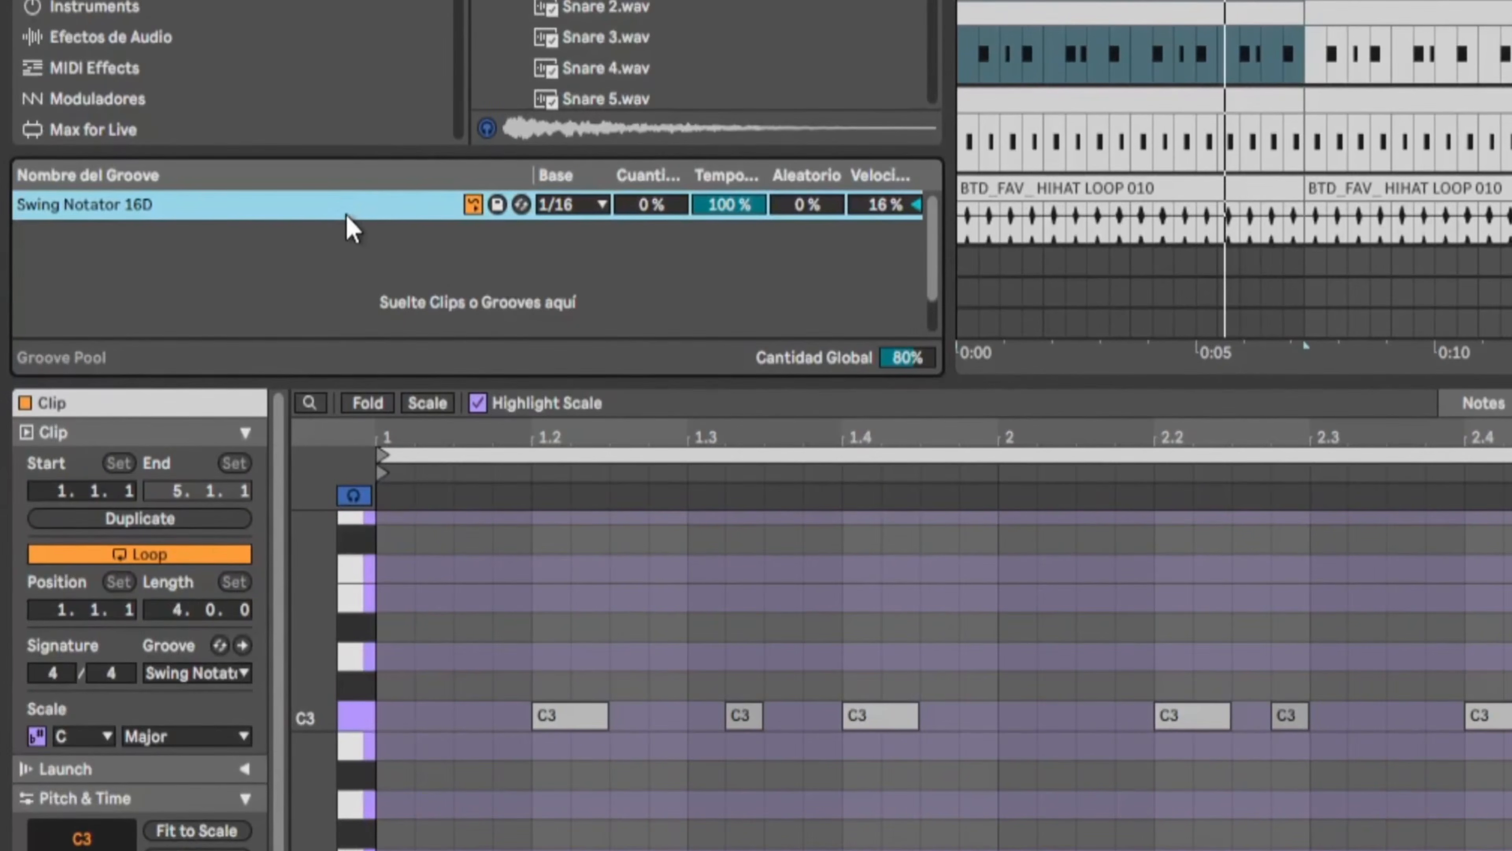
click(219, 645)
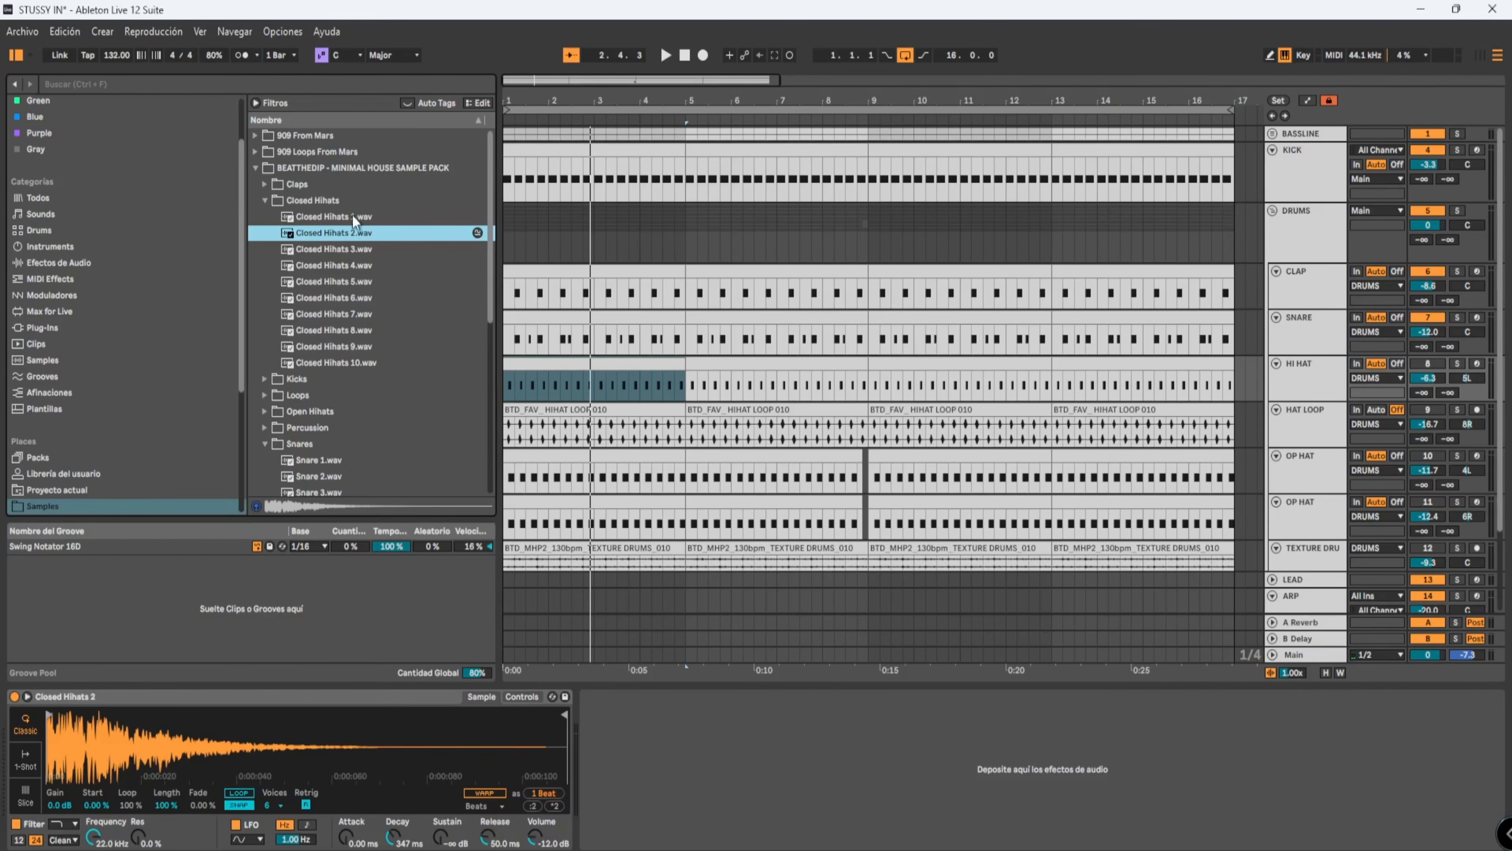
Activate the HI HAT track during playback and open its first MIDI clip to show the notes.
key(space)
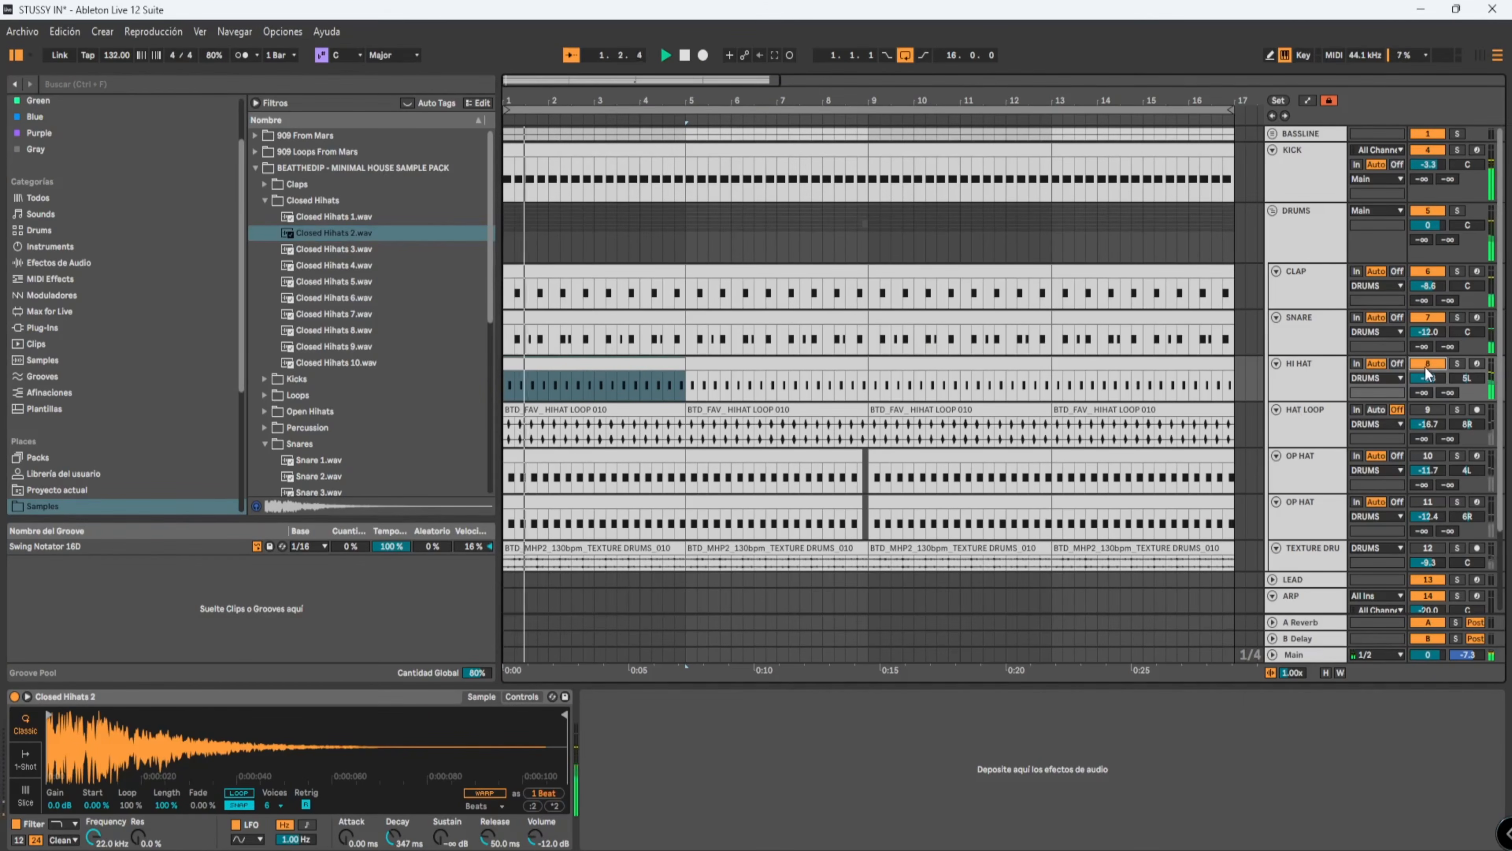
double_click(658, 364)
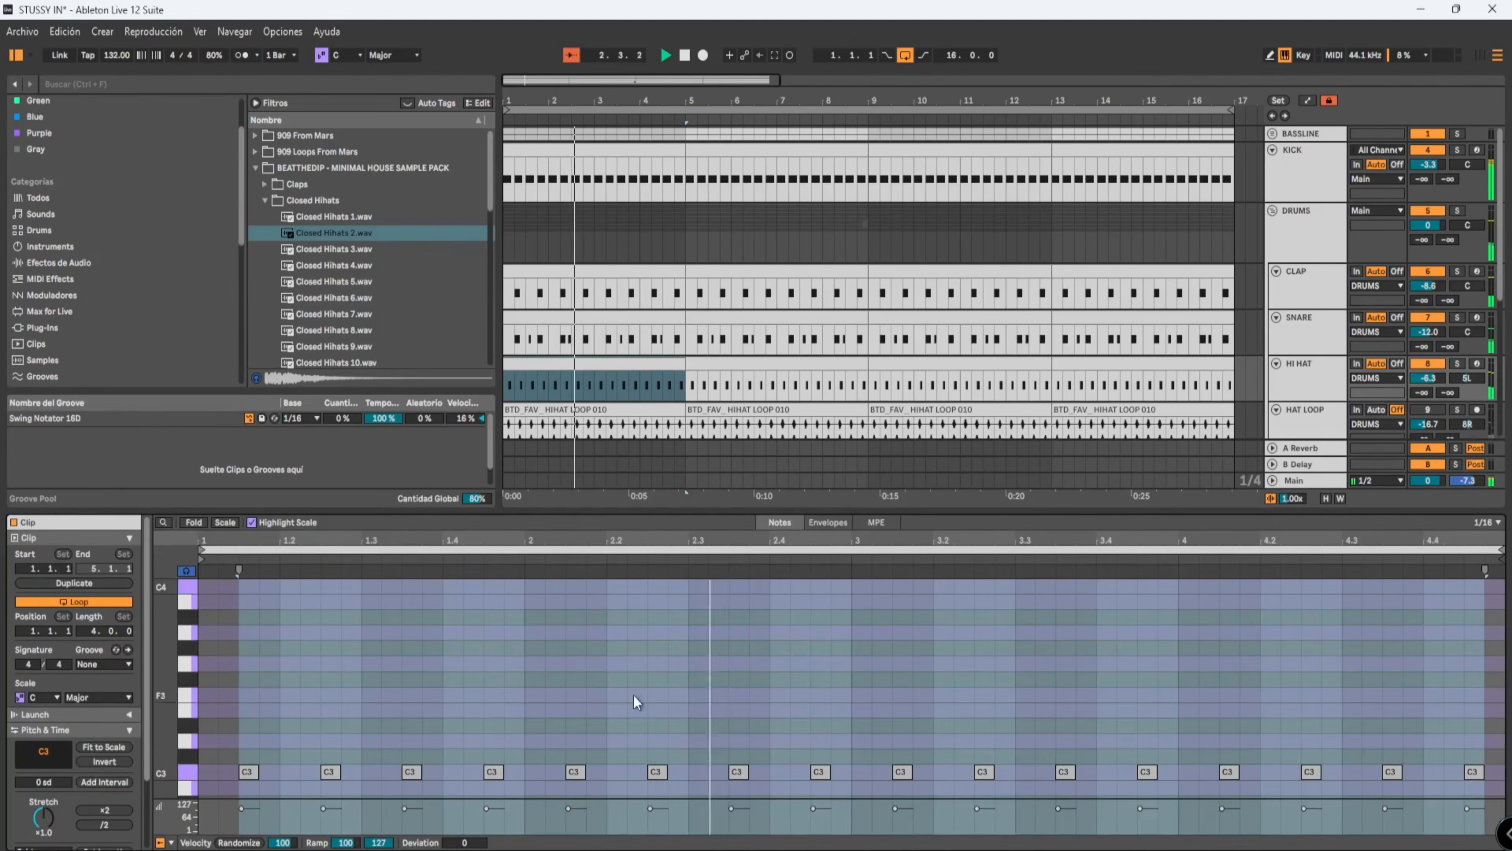
scroll(875, 293, down, 3)
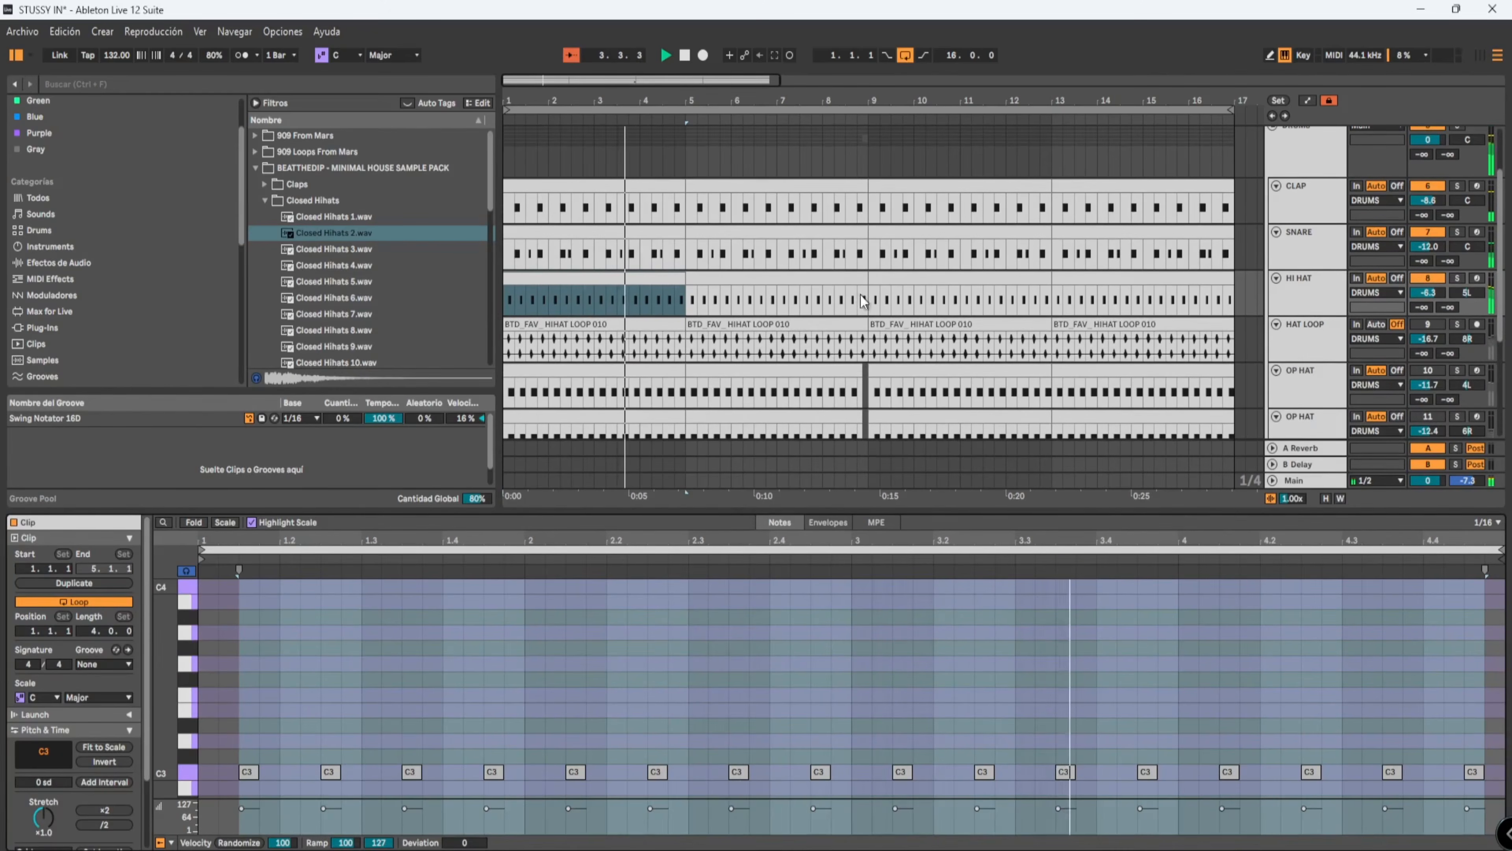
Open the first BTD_FAV_HIHAT LOOP 010 clip and activate the HAT LOOP track during playback.
click(637, 337)
scroll(378, 238, down, 5)
key(space)
click(1427, 324)
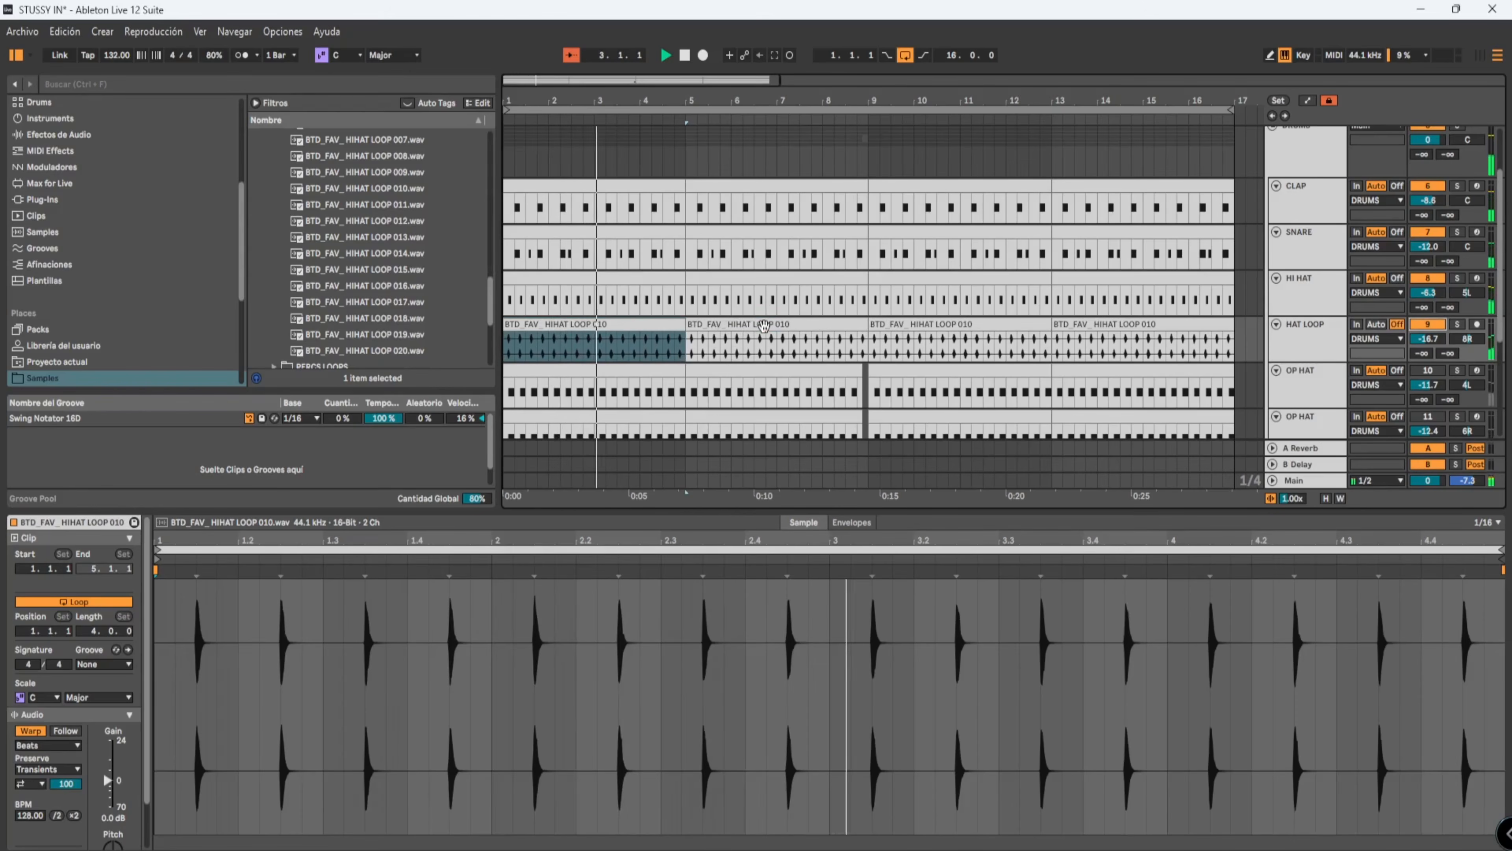
Audition the HAT LOOP track from its second clip, toggling its solo on and off, and stop playback.
click(857, 339)
scroll(1220, 330, down, 1)
click(1455, 292)
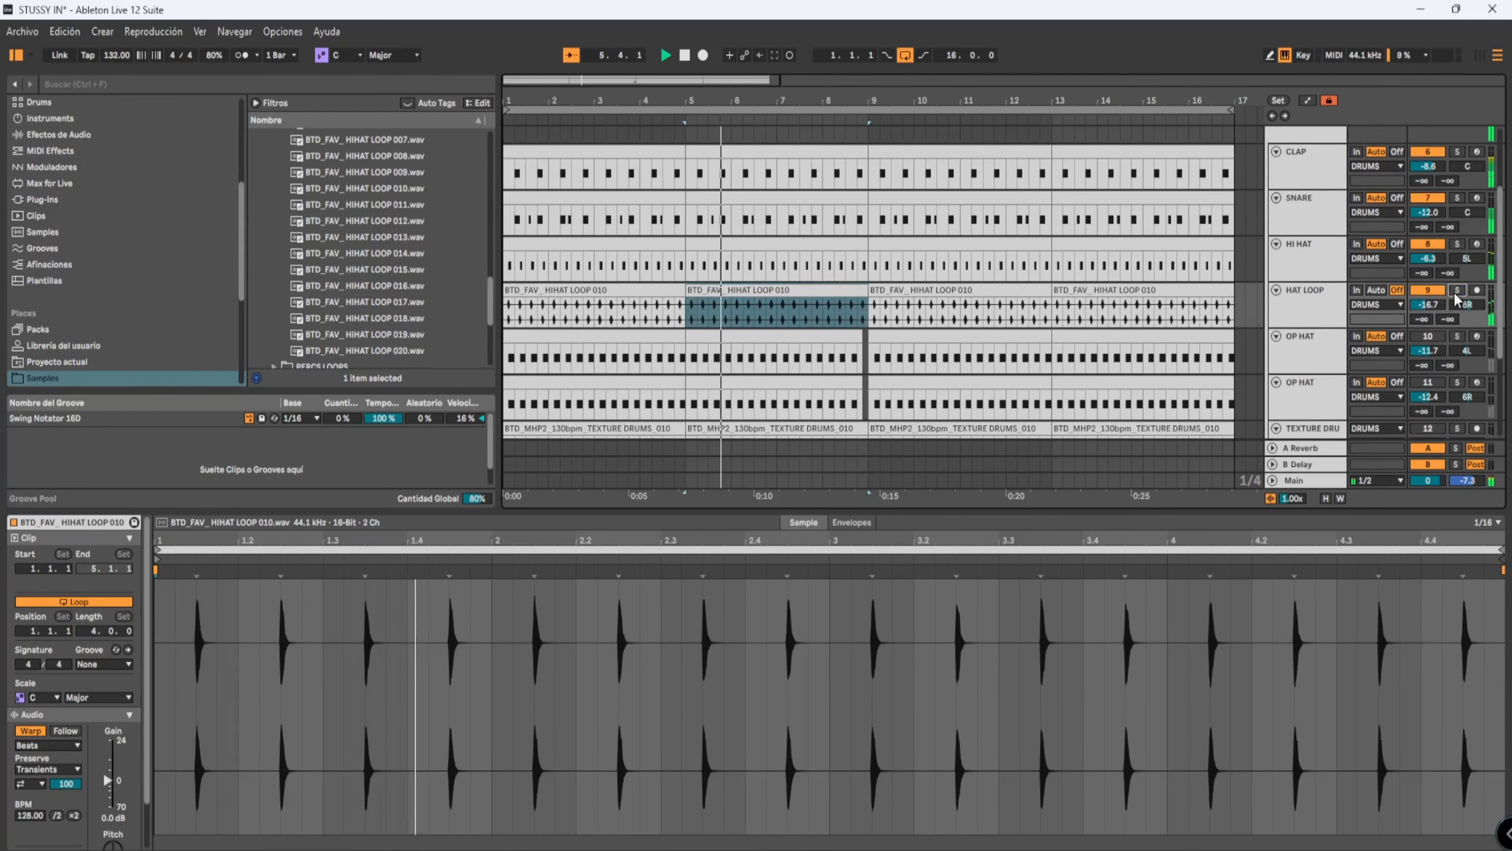
click(1456, 292)
key(space)
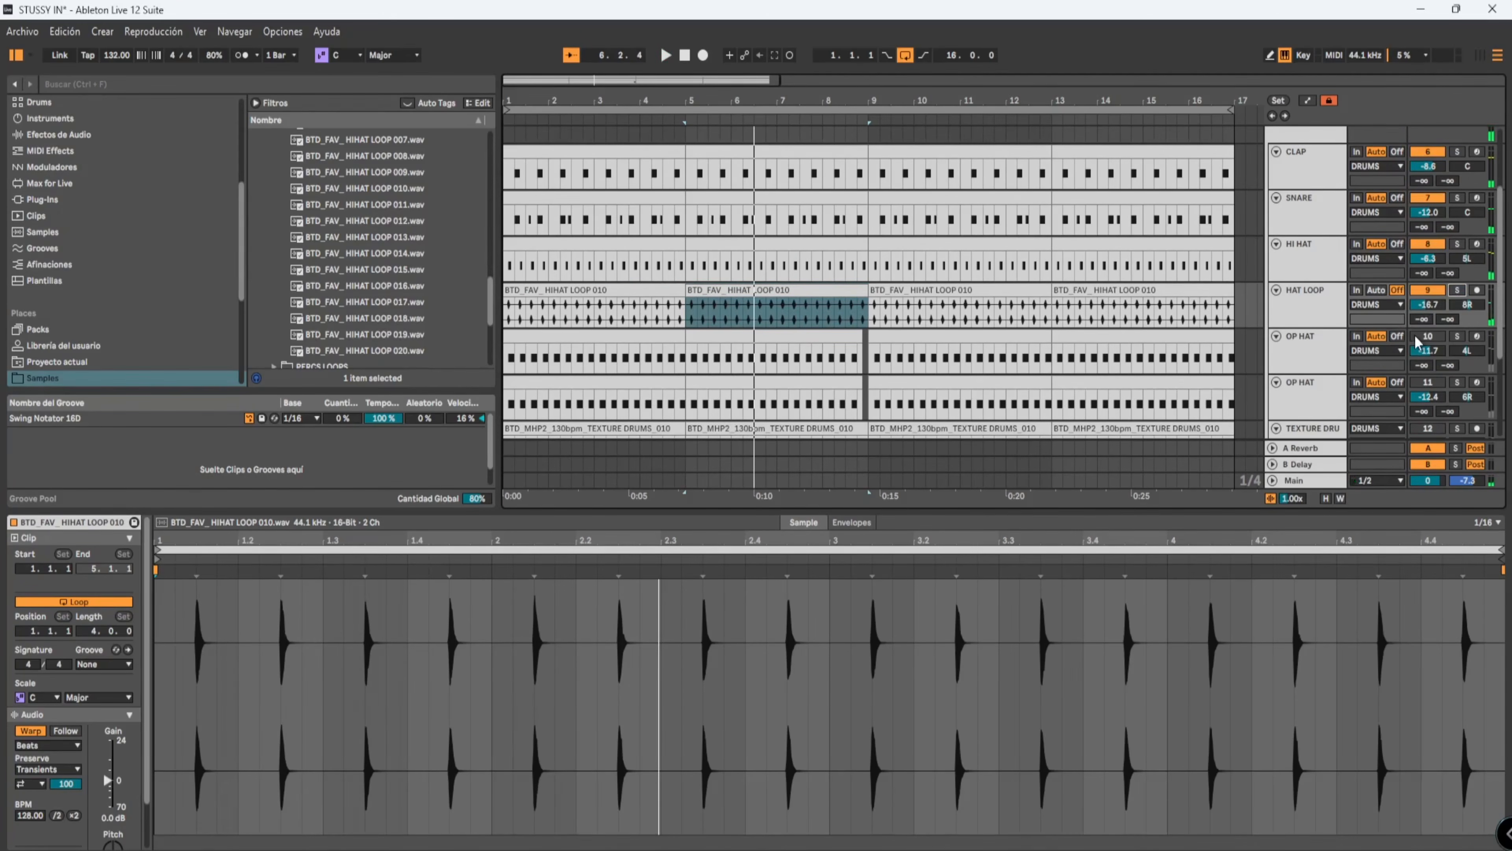
Solo the first OP HAT track, audition it and locate its Open Hihats 2.wav sample in the browser.
click(1458, 336)
key(space)
click(1314, 347)
double_click(1305, 315)
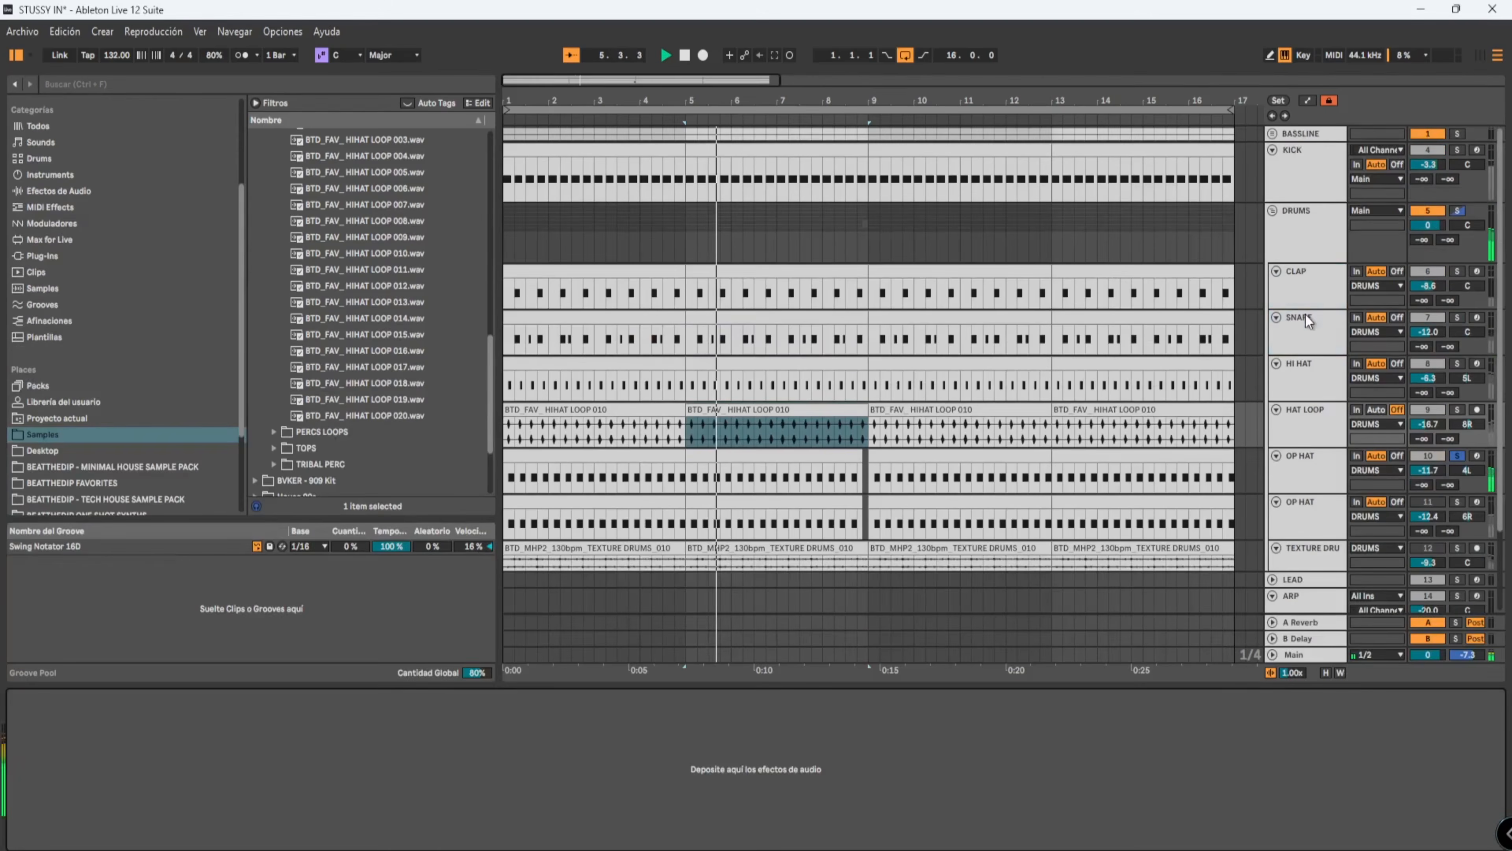
click(1310, 367)
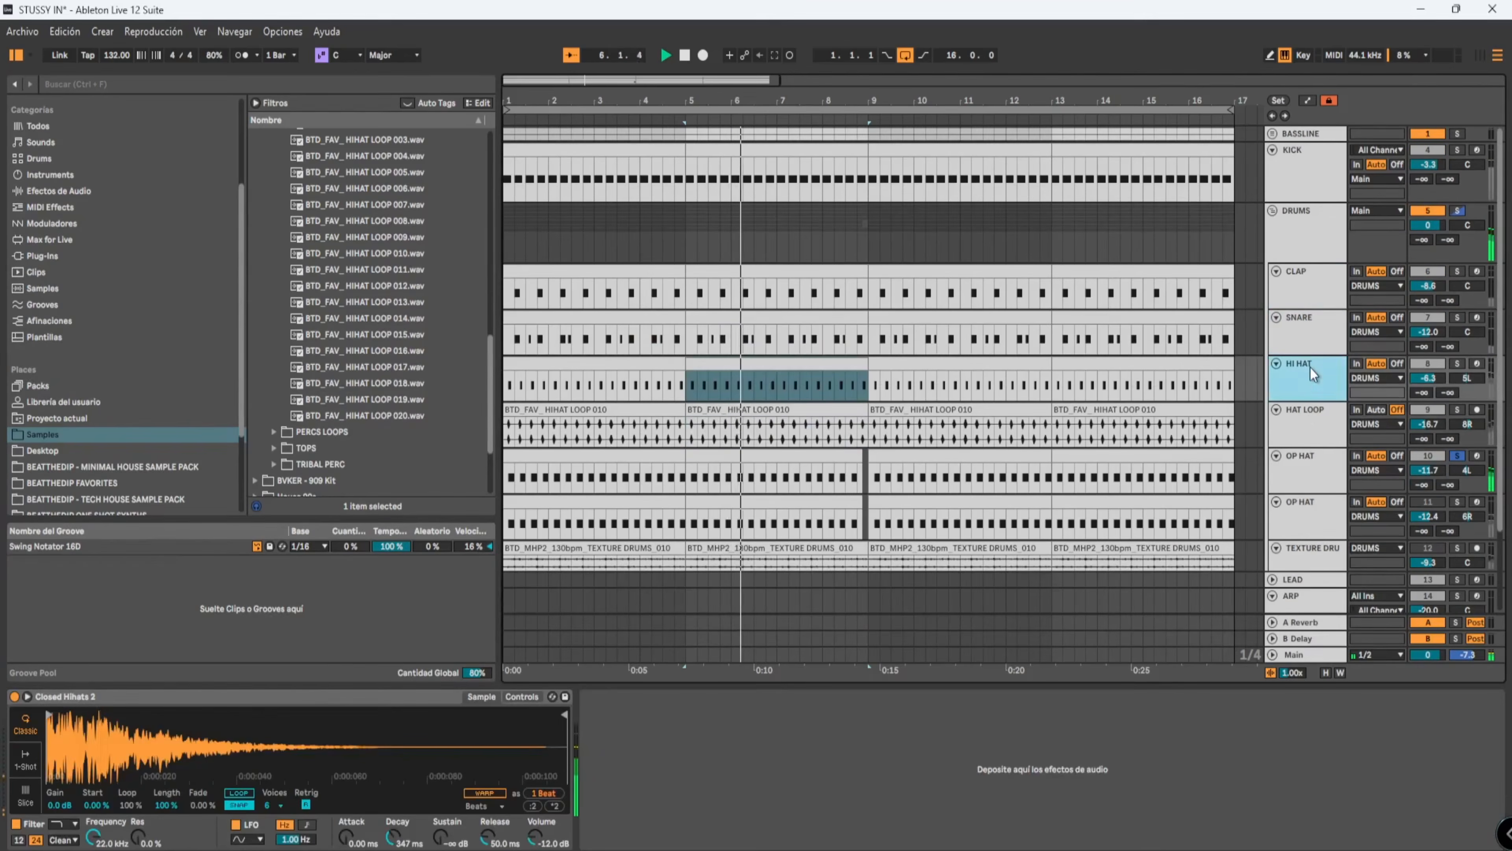
click(1315, 467)
key(space)
click(355, 281)
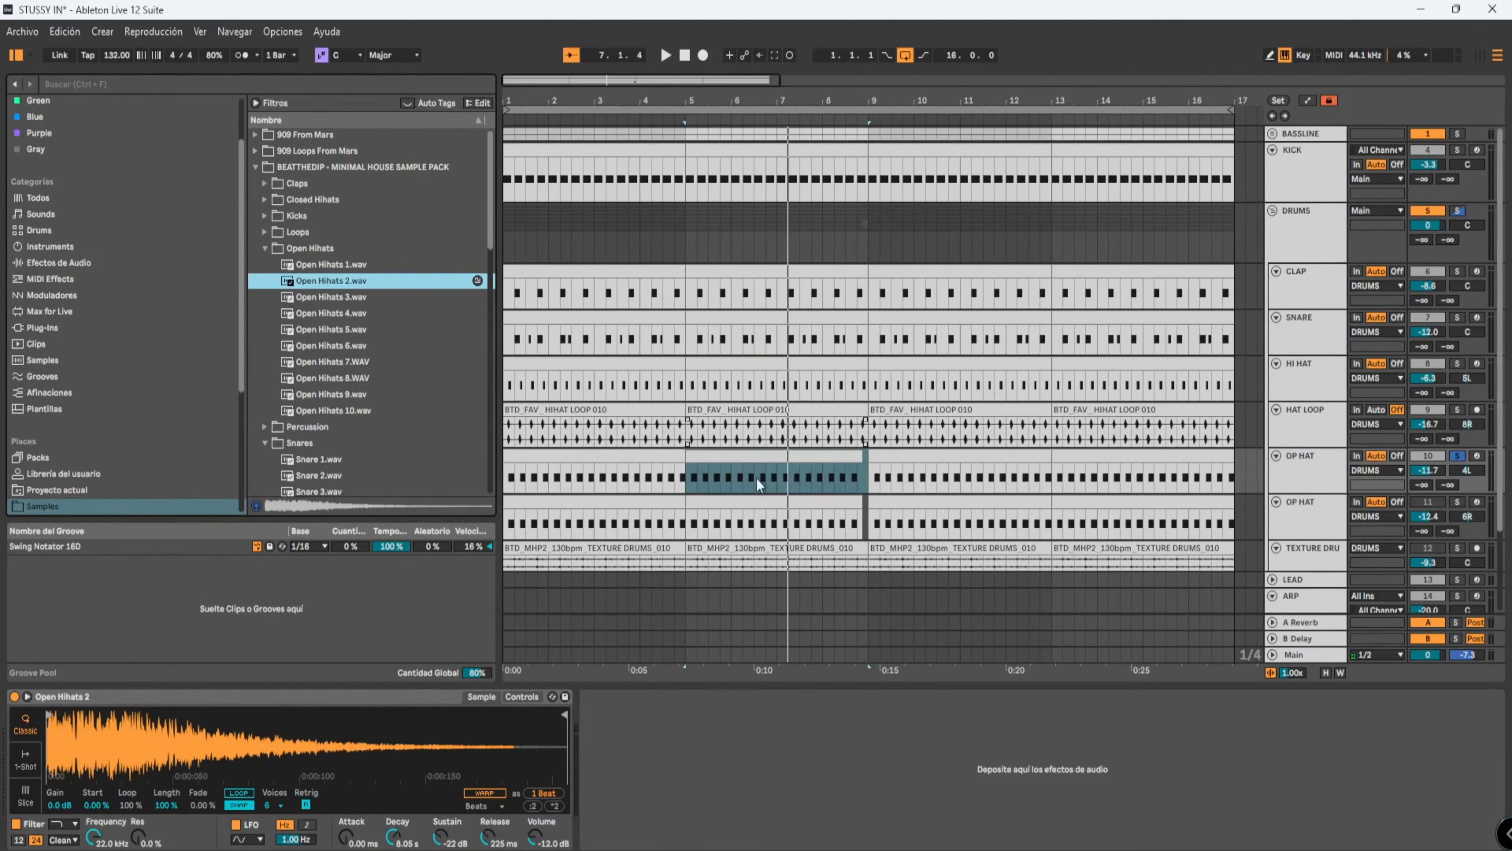
key(space)
Solo the second OP HAT track and set the Open Hihat 16 sample's Release to 587 ms.
click(1322, 519)
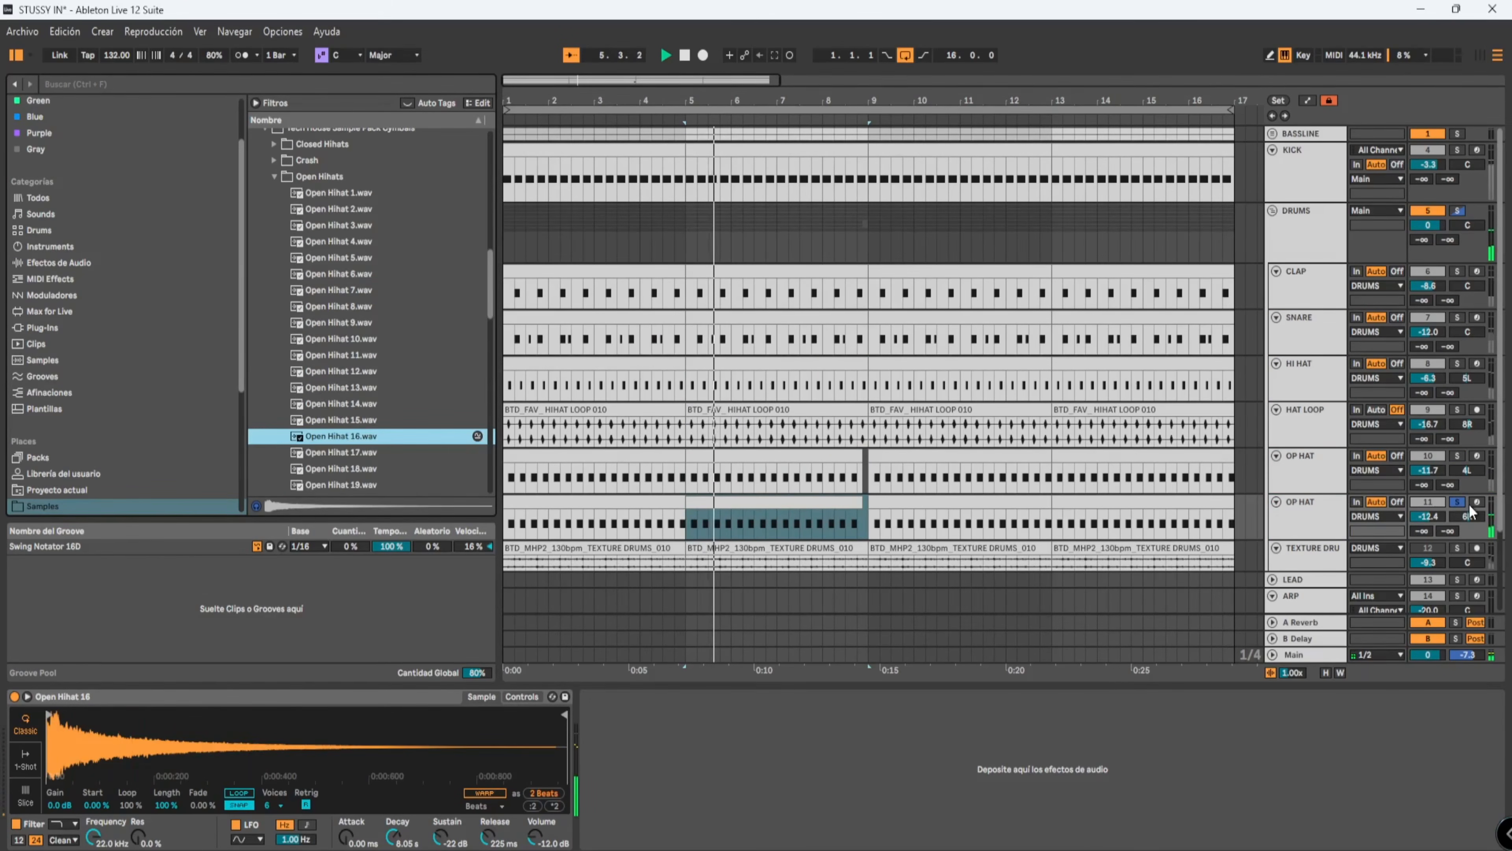
drag(488, 836, 489, 821)
scroll(1315, 486, down, 2)
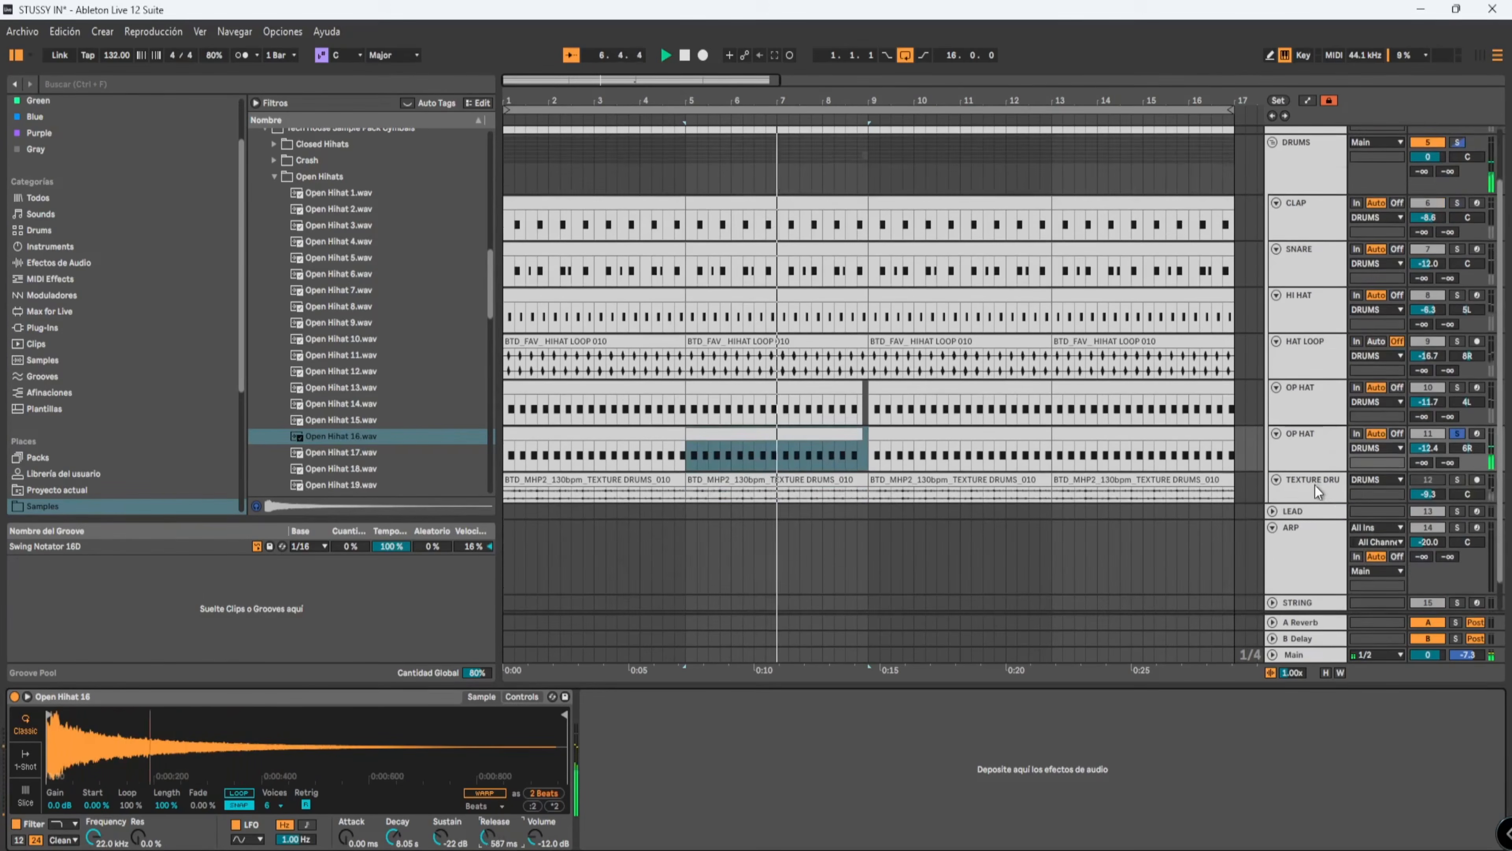
Solo the TEXTURE DRUMS track and reveal its second clip's source sample in the browser.
click(1315, 490)
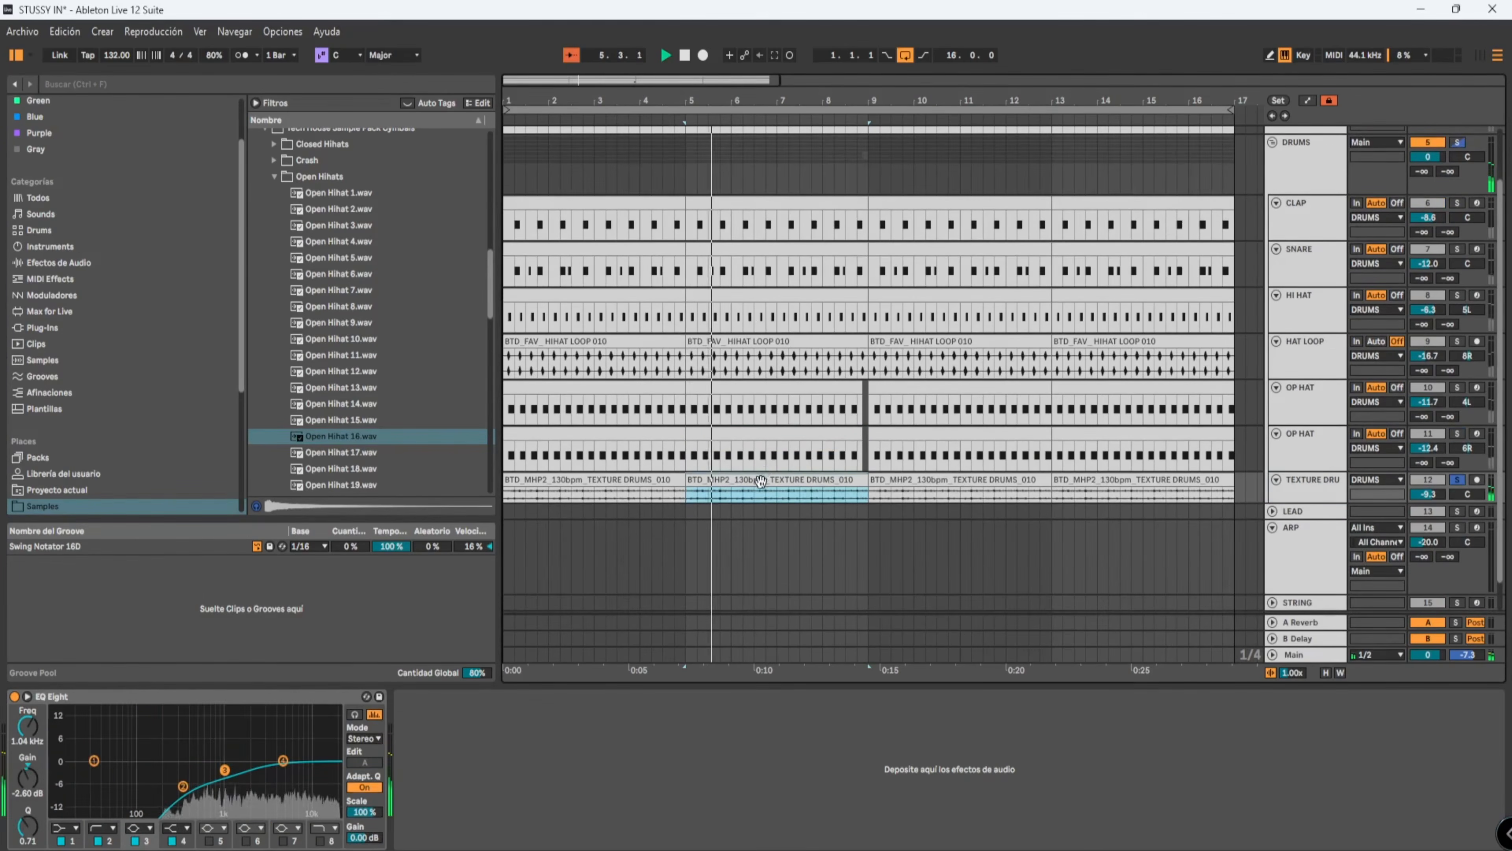
right_click(764, 473)
click(848, 573)
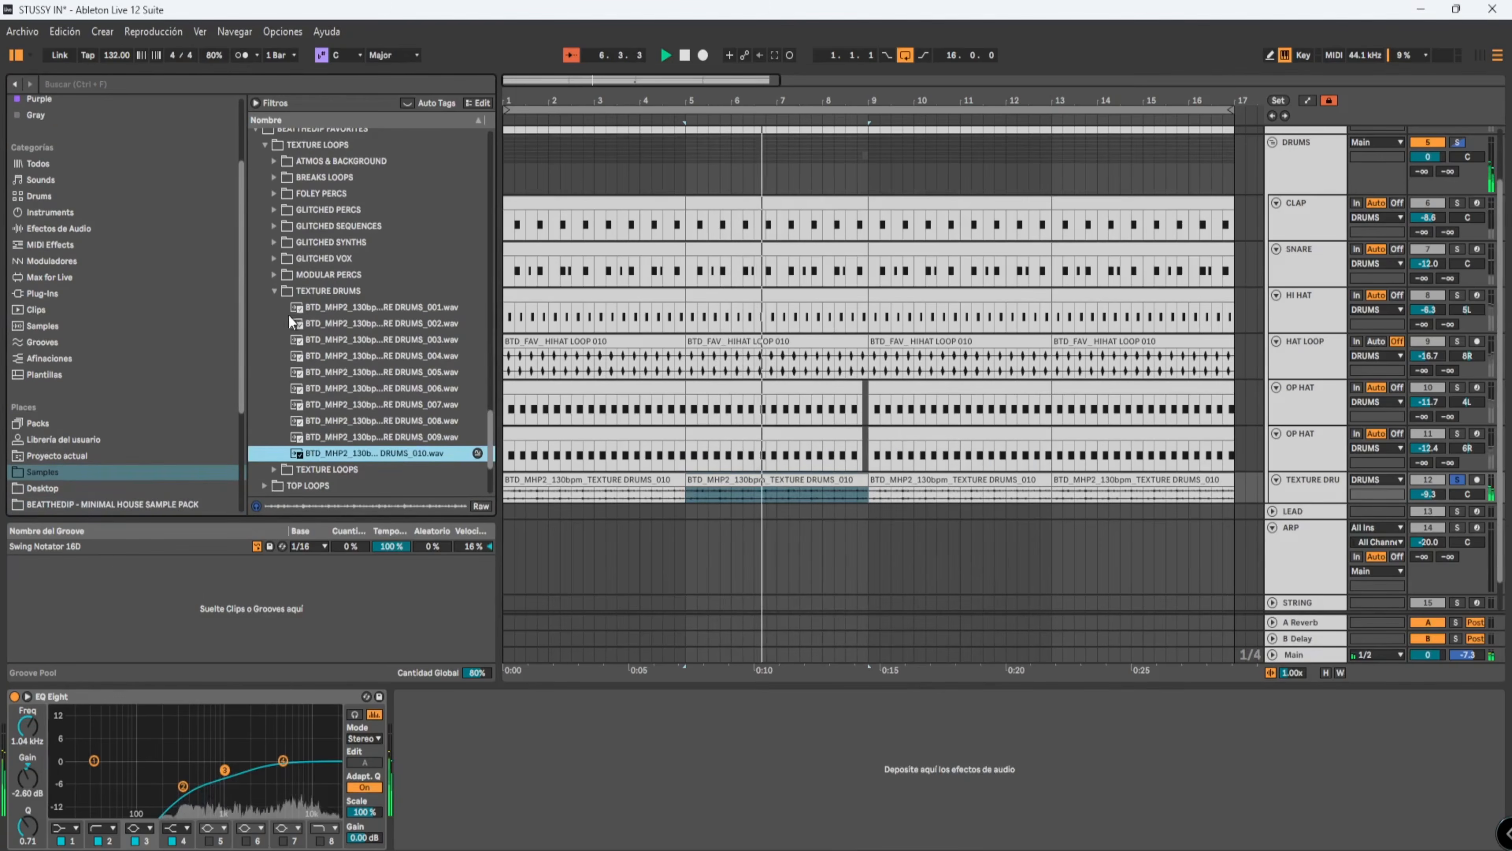
Unsolo the TEXTURE DRUMS track and play the complete drum groove while reviewing all its tracks.
key(space)
key(s)
click(430, 454)
key(space)
scroll(1212, 438, down, 1)
scroll(1255, 436, up, 2)
scroll(1253, 433, up, 1)
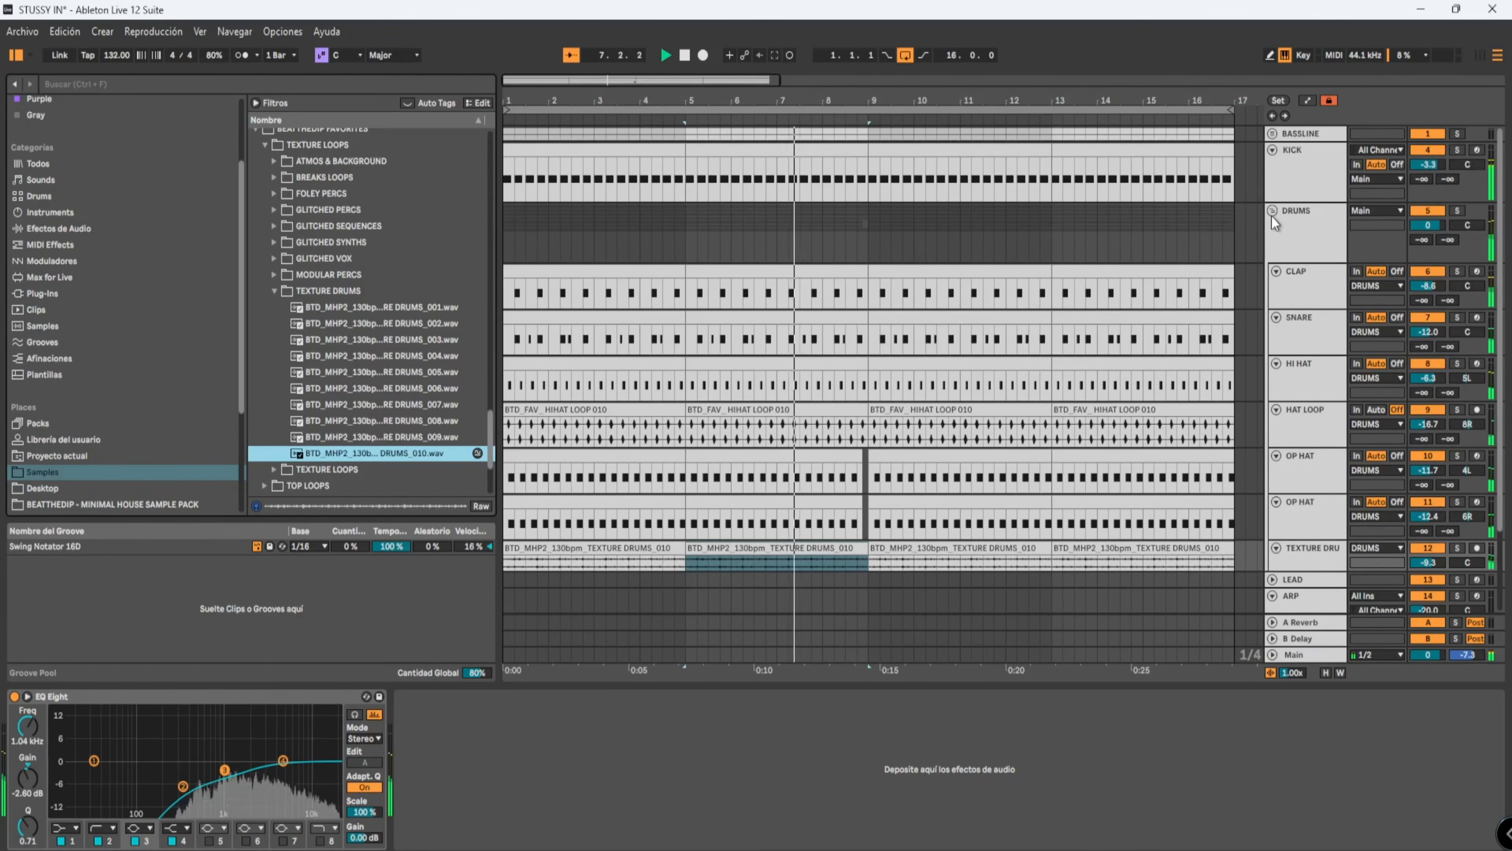
scroll(1141, 379, down, 2)
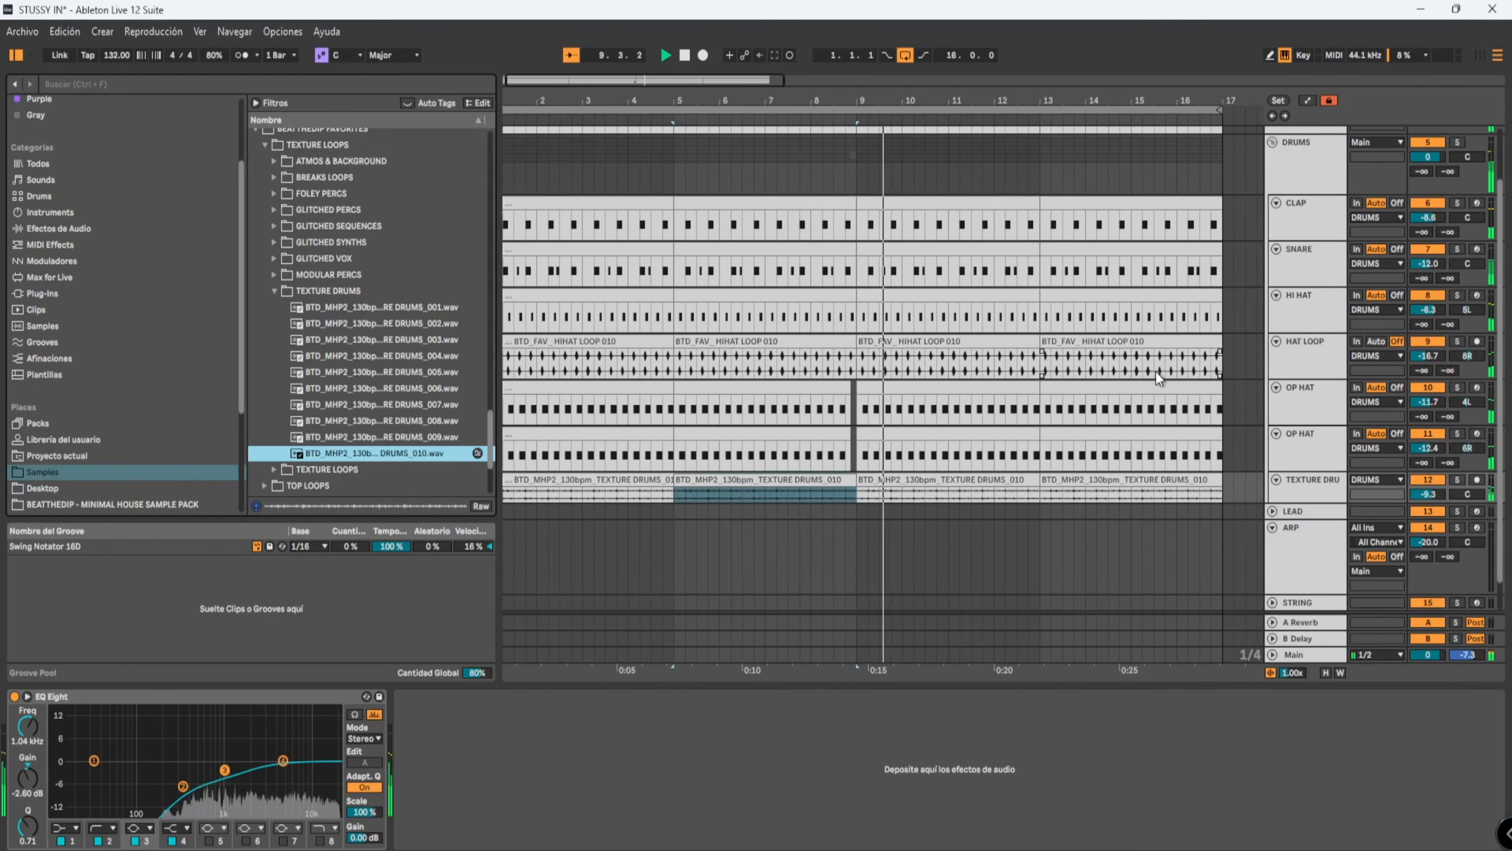
scroll(1155, 372, up, 2)
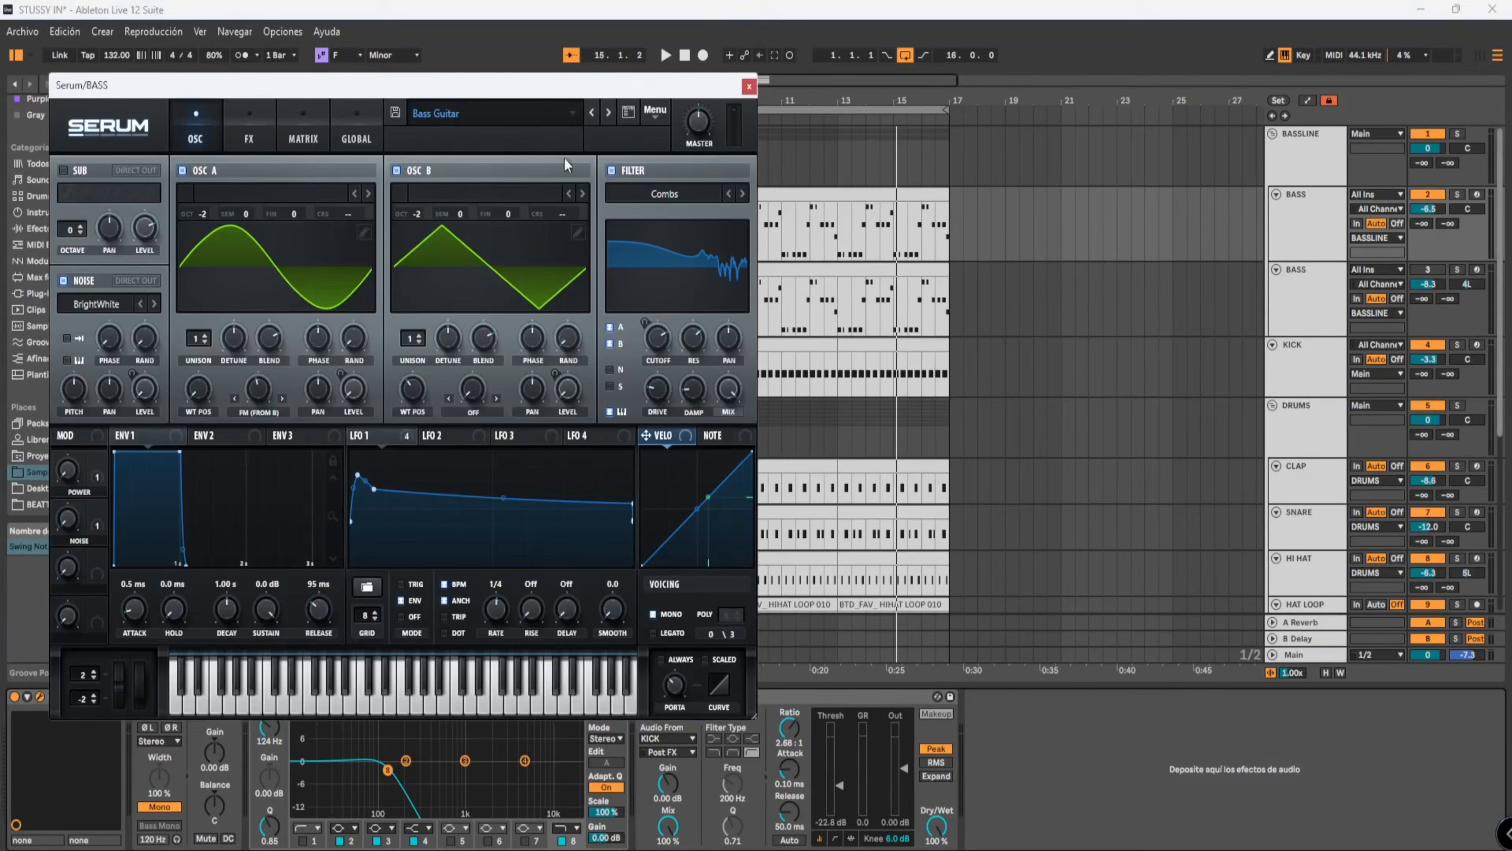
Browse the User preset banks in Serum for the first BASS track's Bass Guitar sound.
click(484, 113)
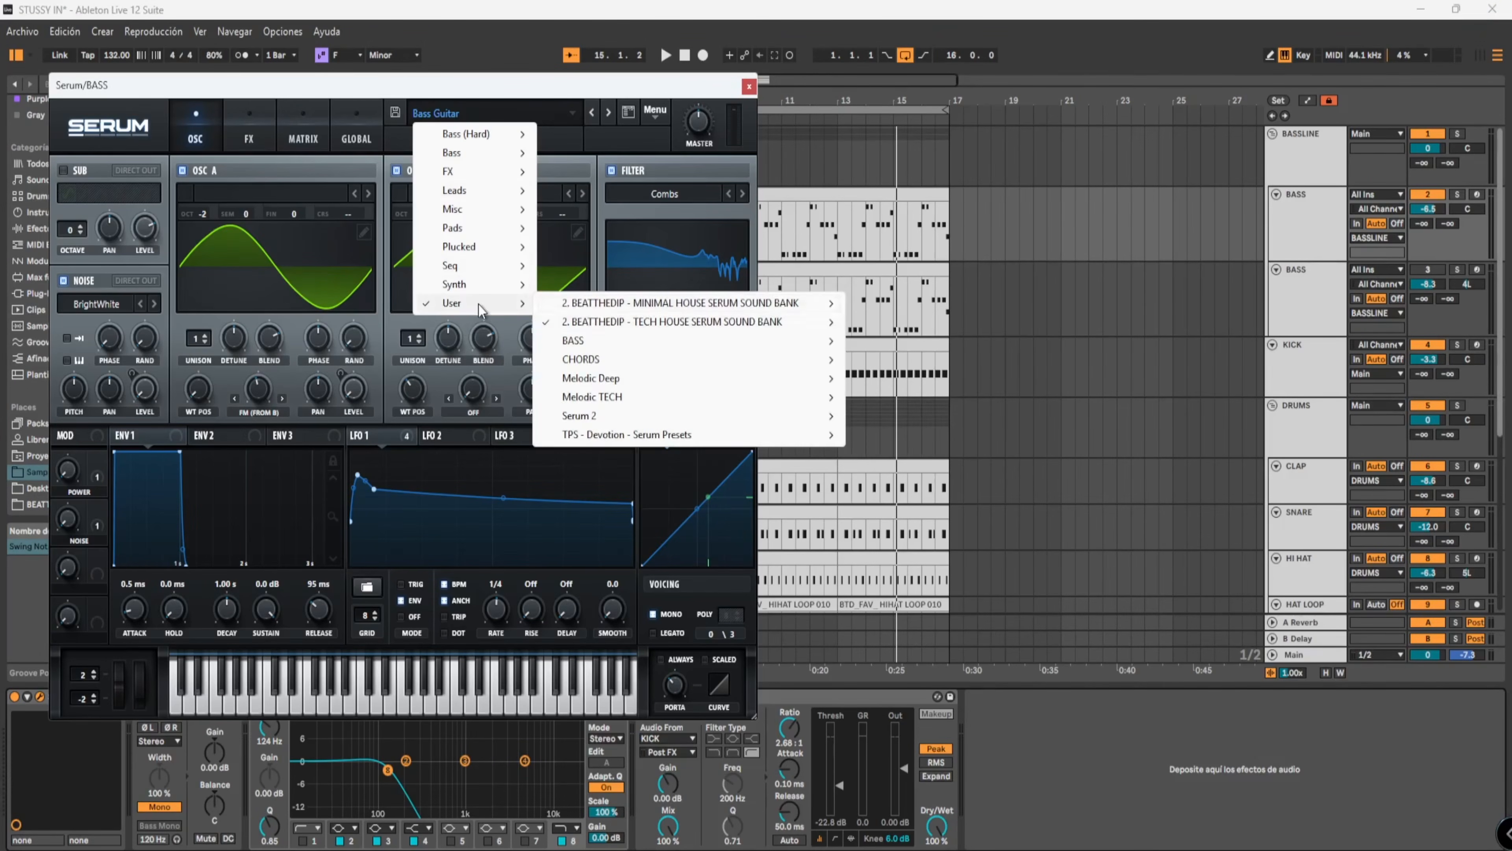
mouse_move(648, 327)
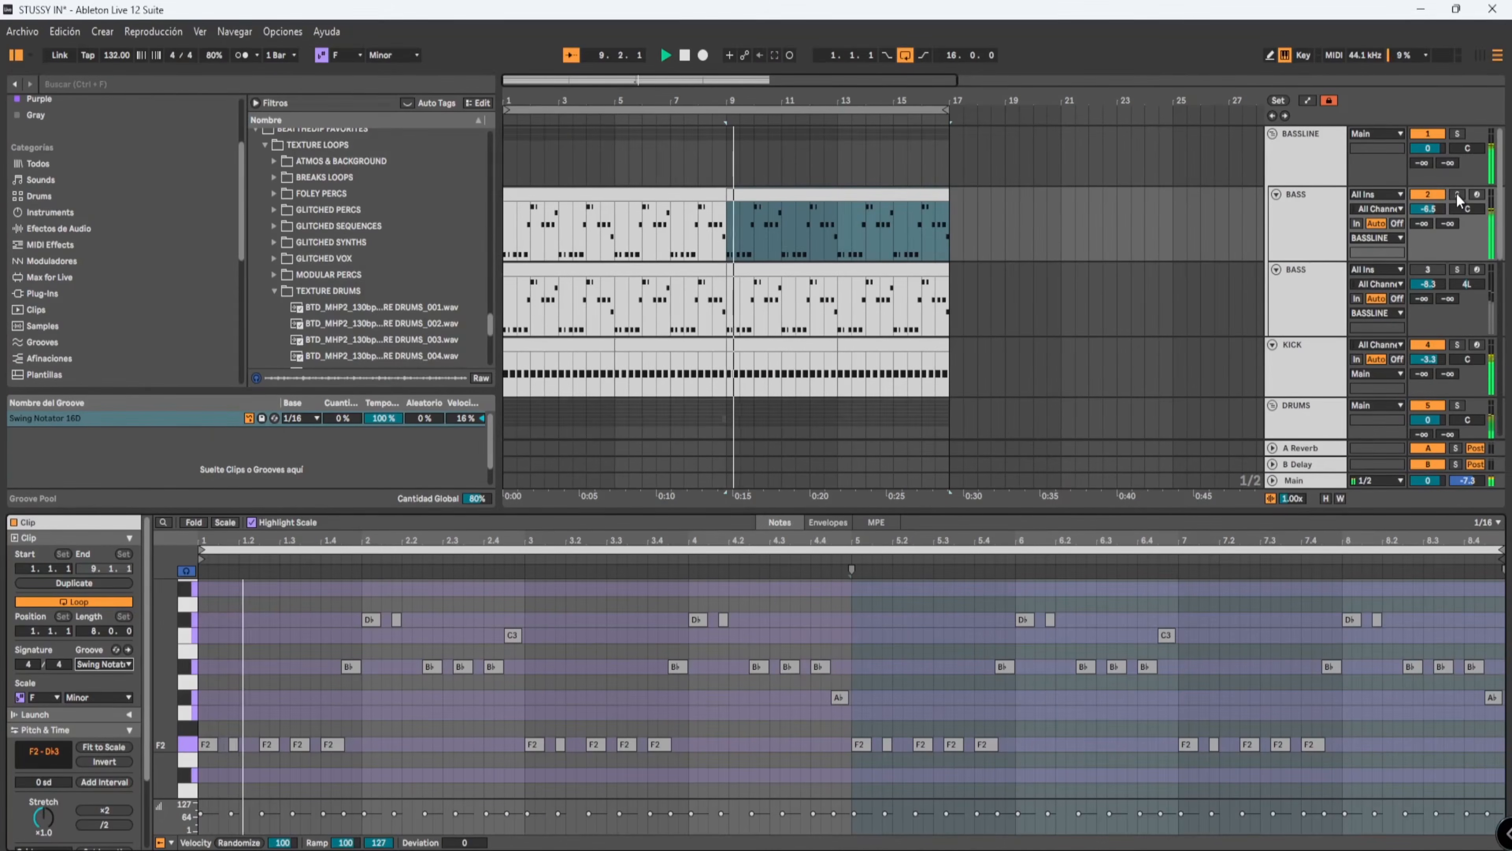
Solo the first BASS track and inspect the Compressor's sidechain source list, keeping KICK as the input.
click(1456, 196)
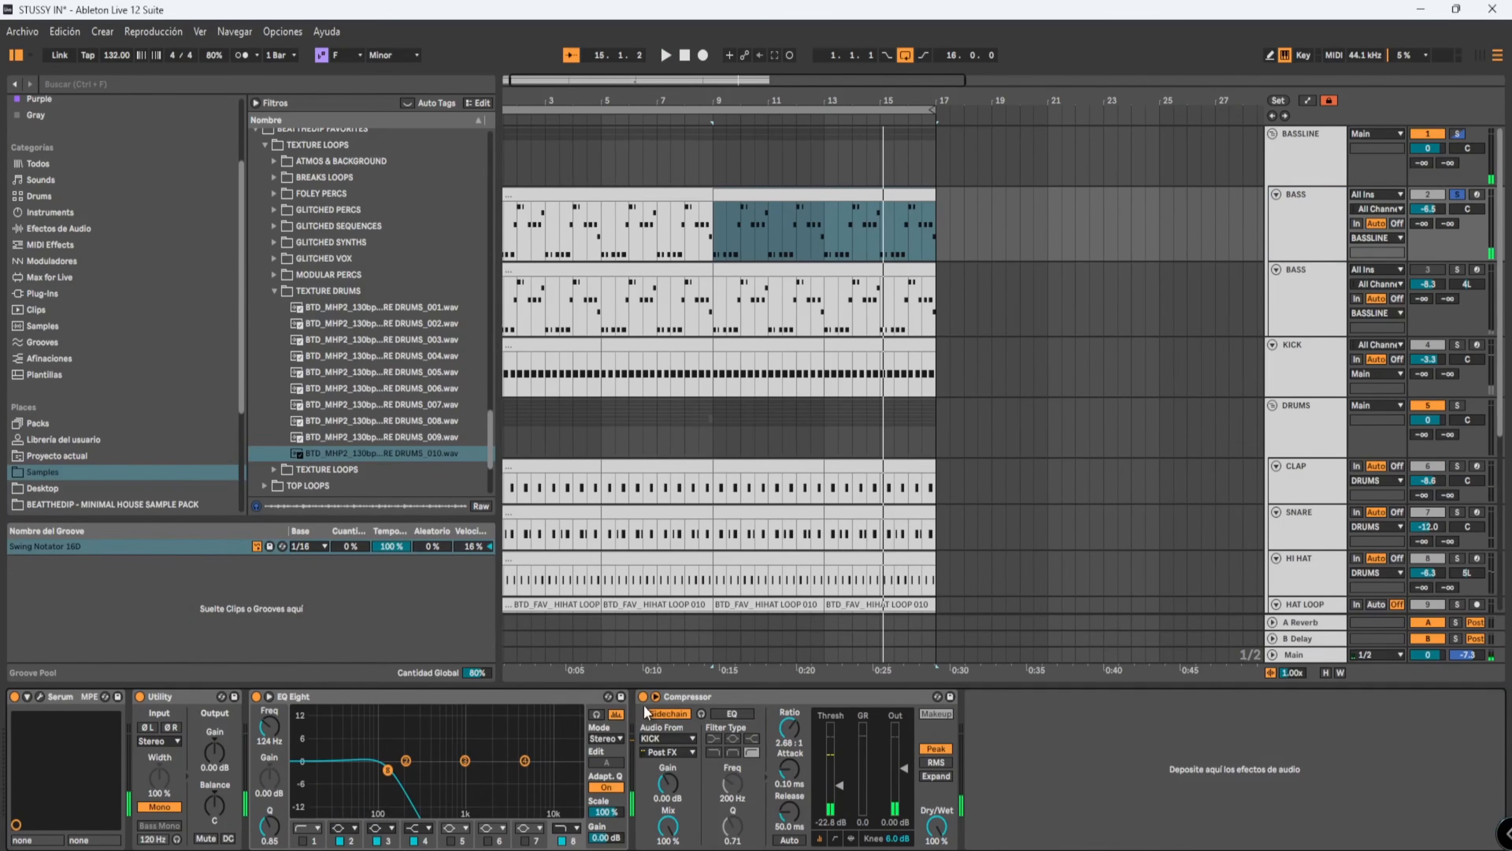
click(713, 715)
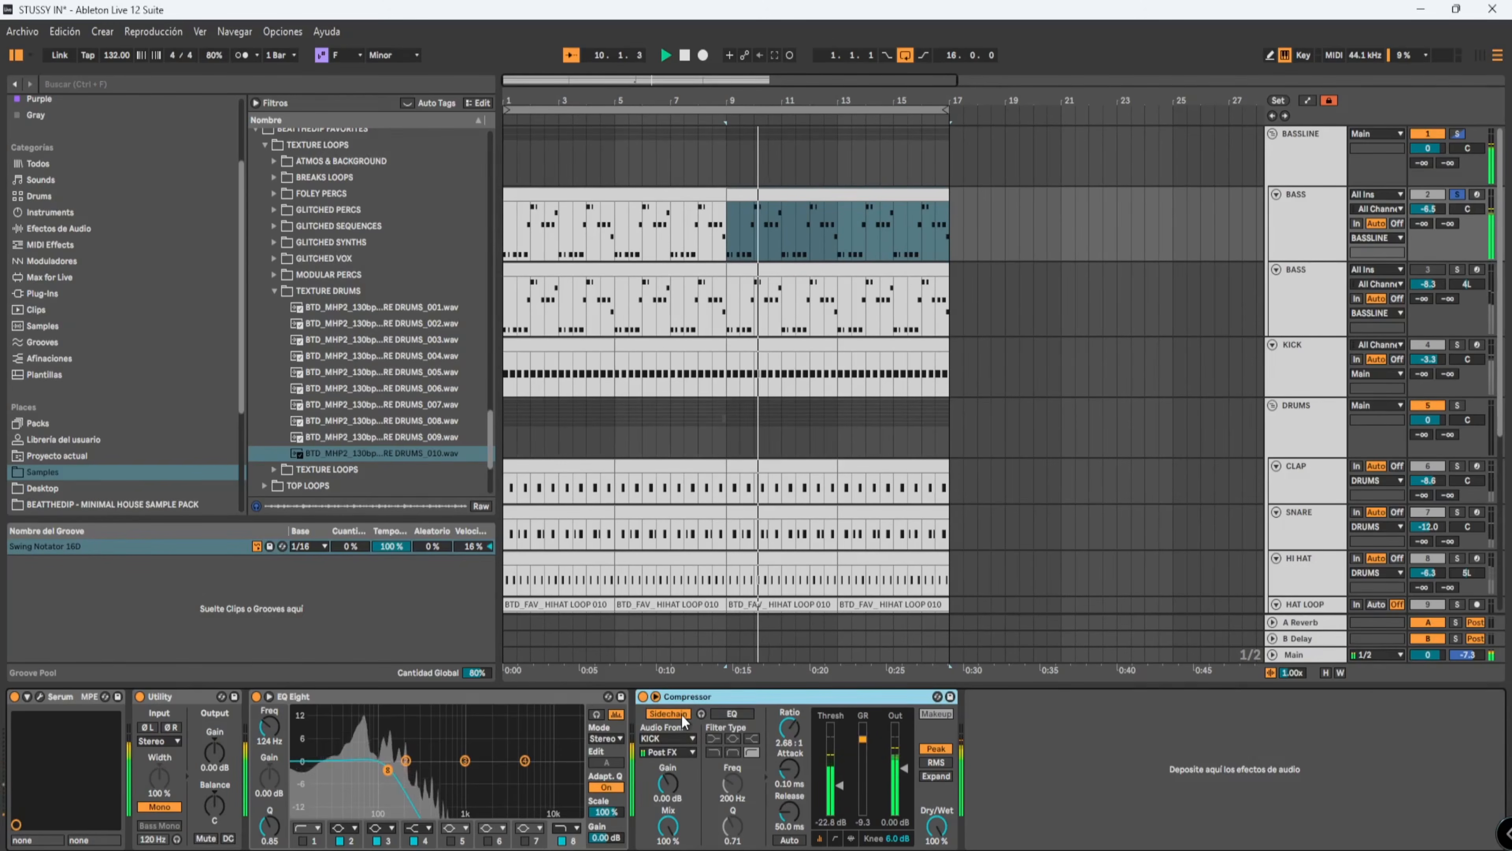
click(680, 738)
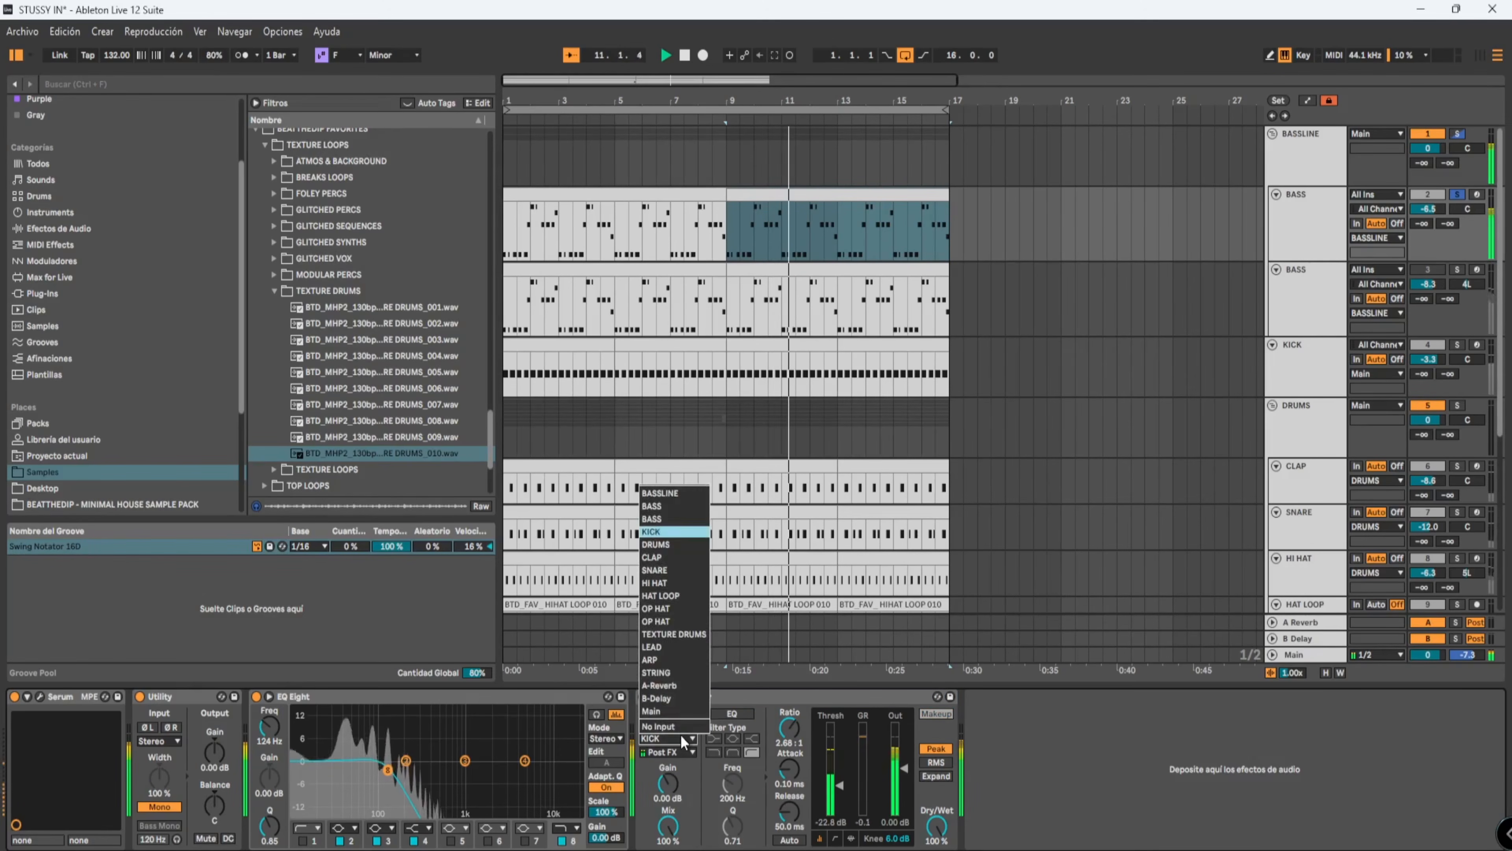
click(681, 734)
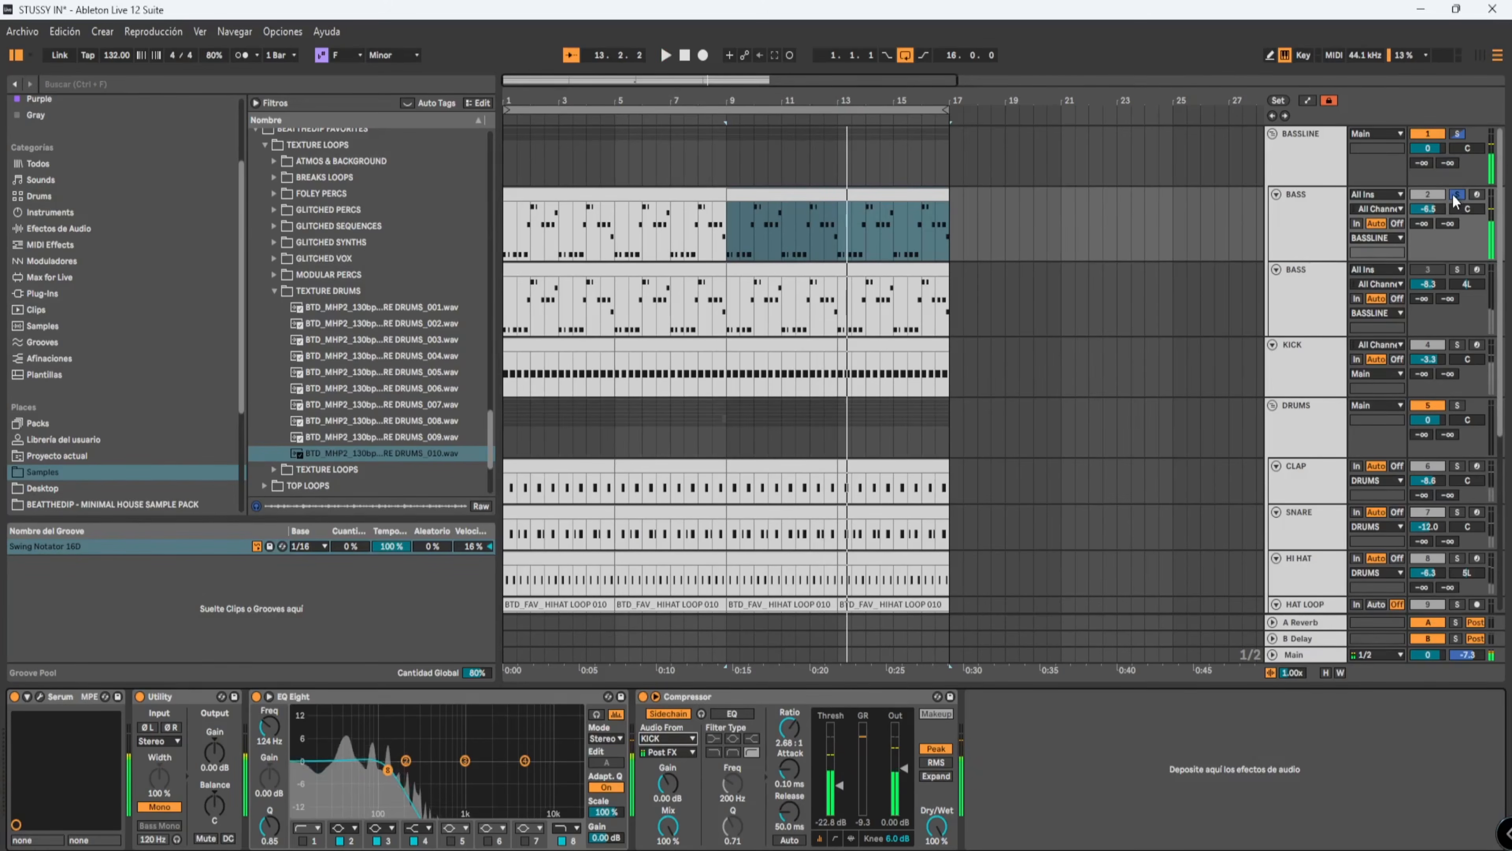
Solo the second BASS track and browse Serum's User TECH HOUSE SERUM SOUND BANK presets around its Bass Slap sound.
click(1319, 298)
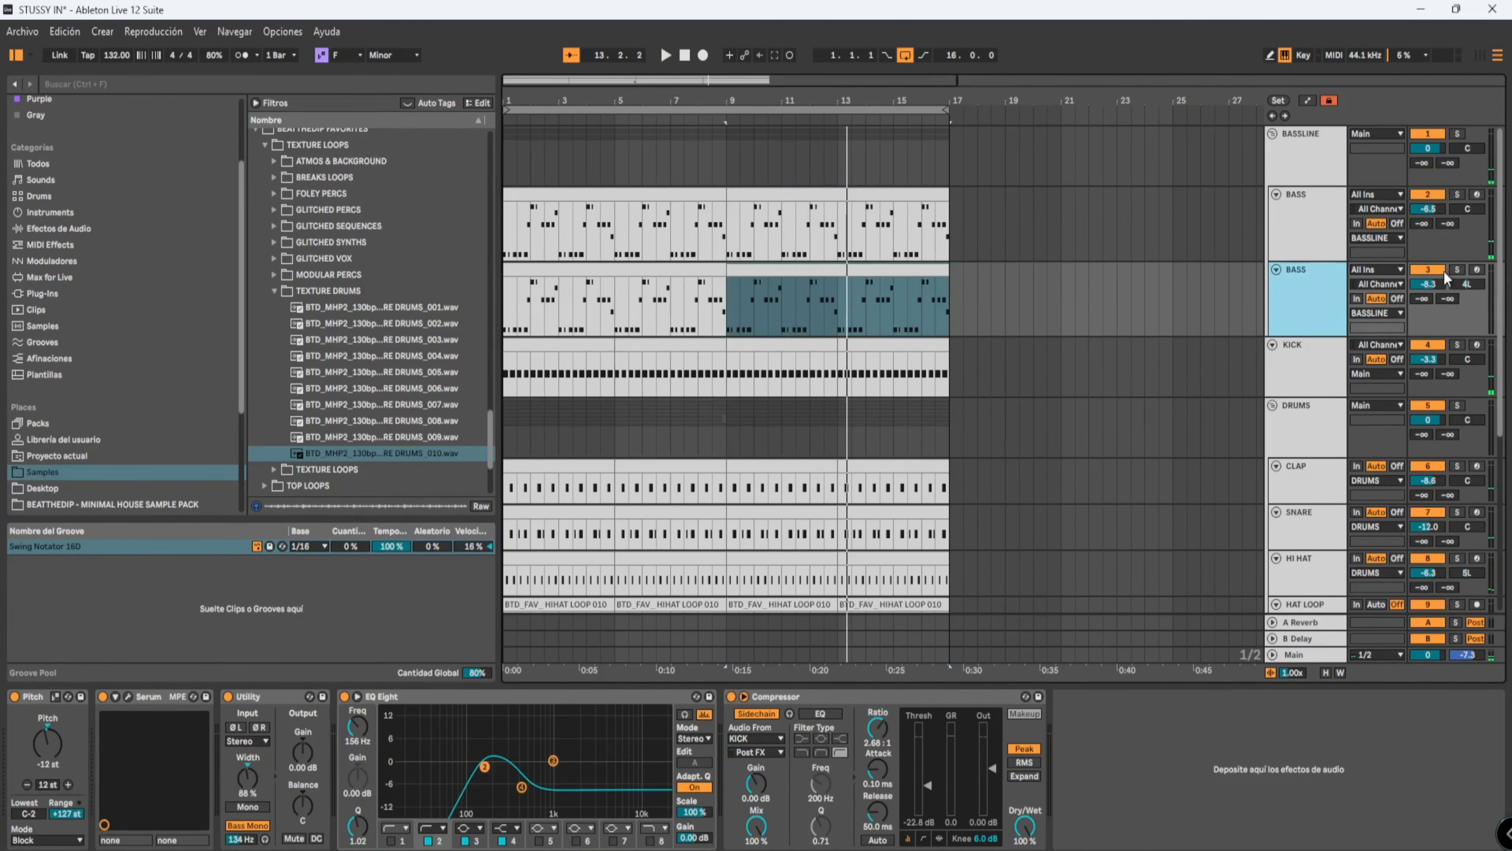
click(1284, 294)
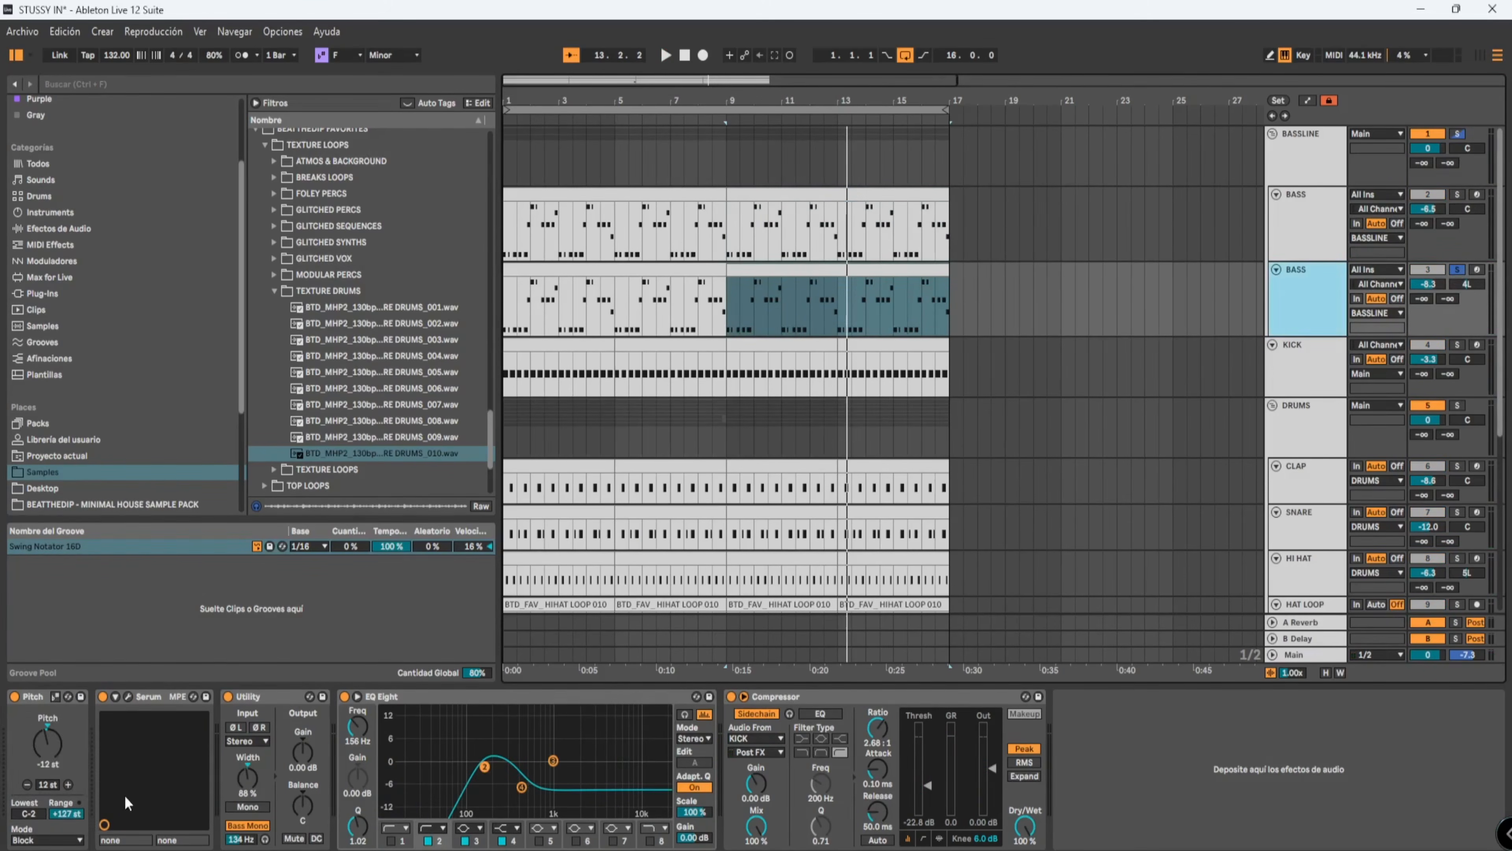
click(127, 697)
click(818, 153)
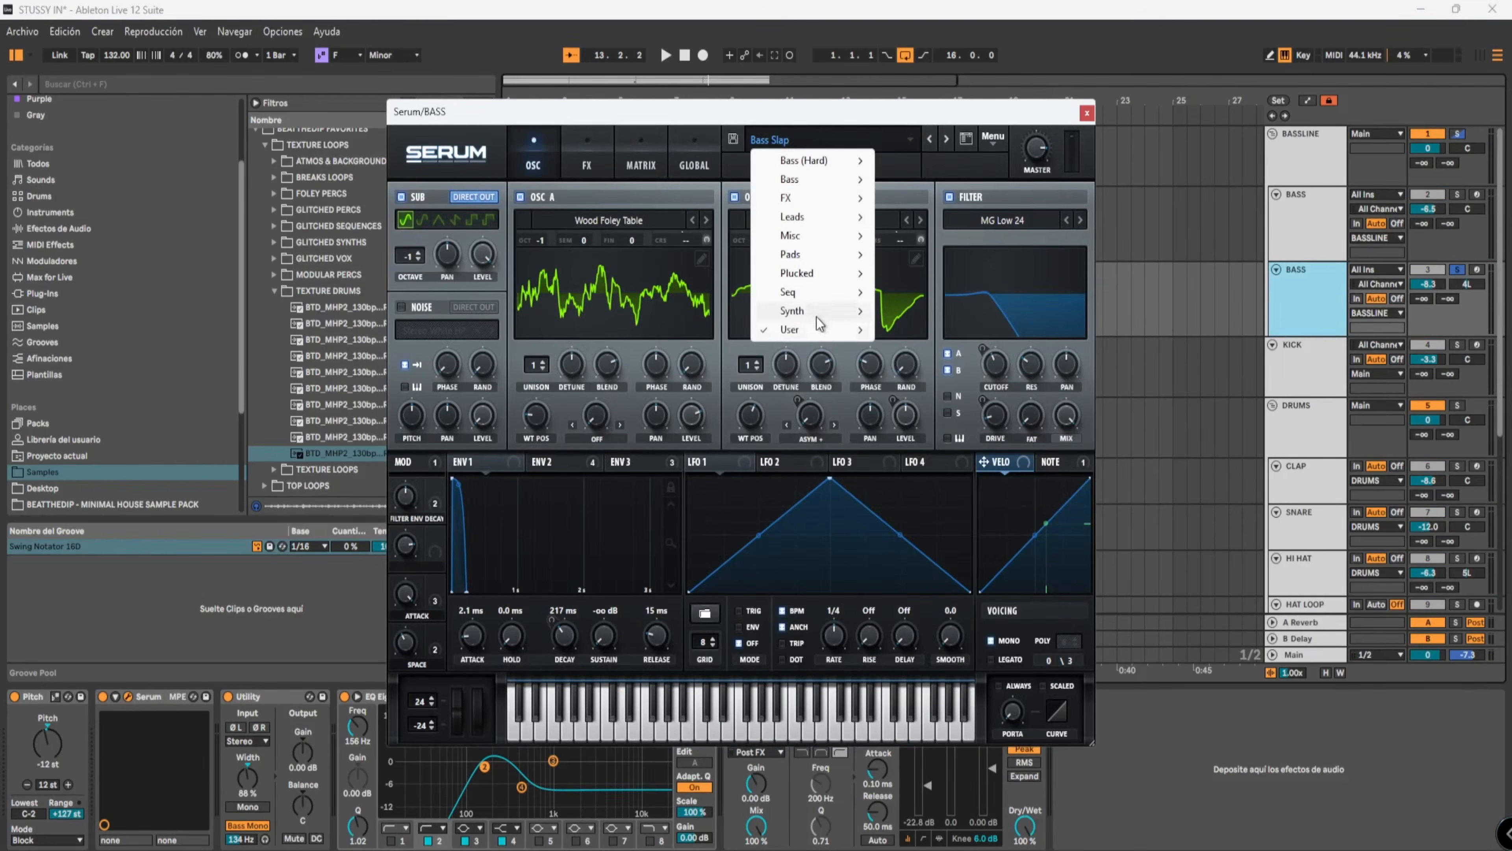
mouse_move(834, 329)
mouse_move(1002, 348)
mouse_move(1205, 347)
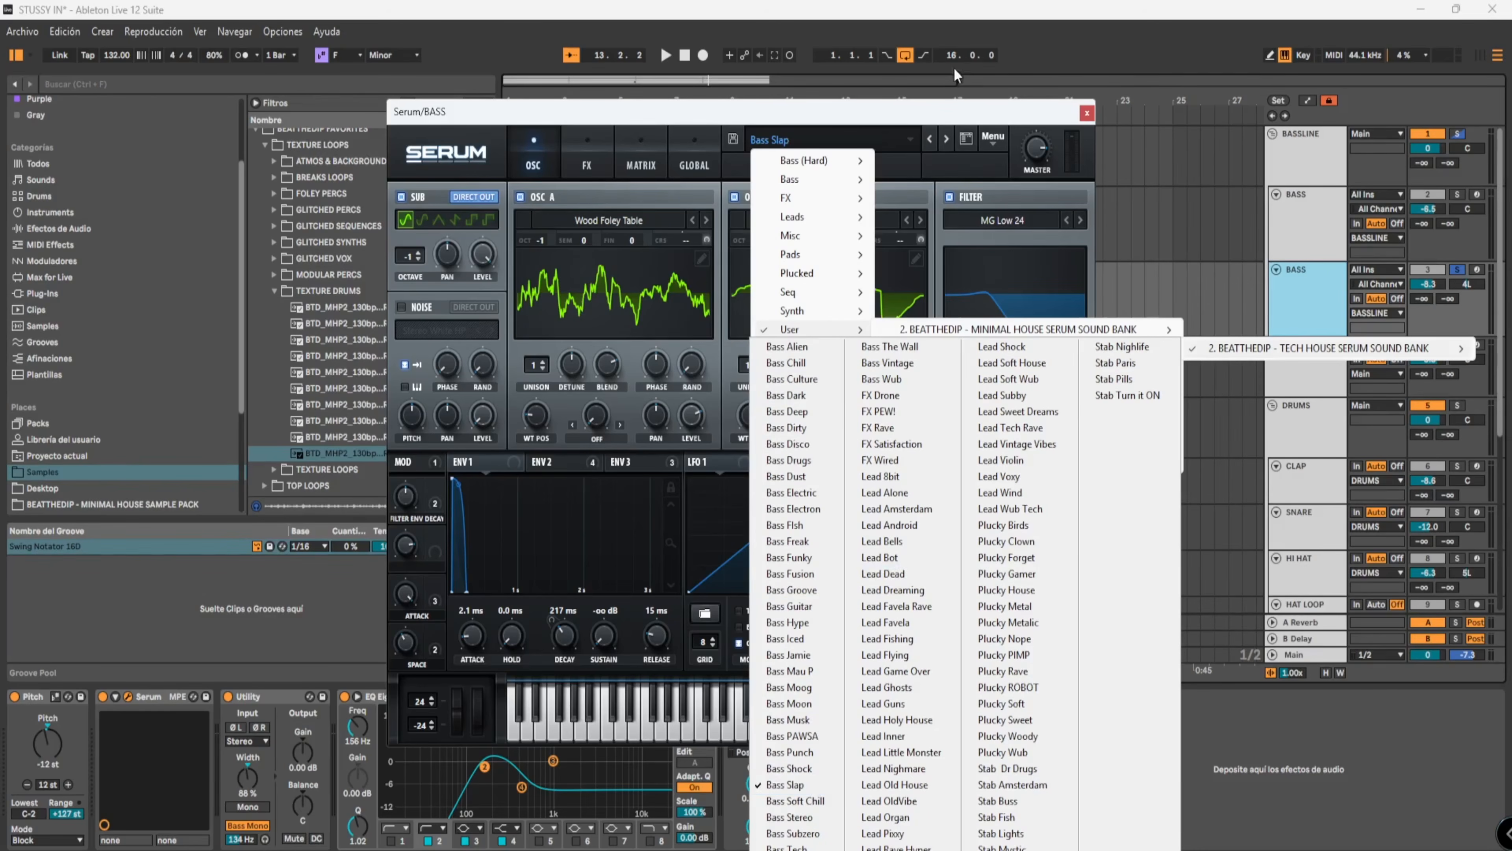
click(980, 114)
click(1086, 113)
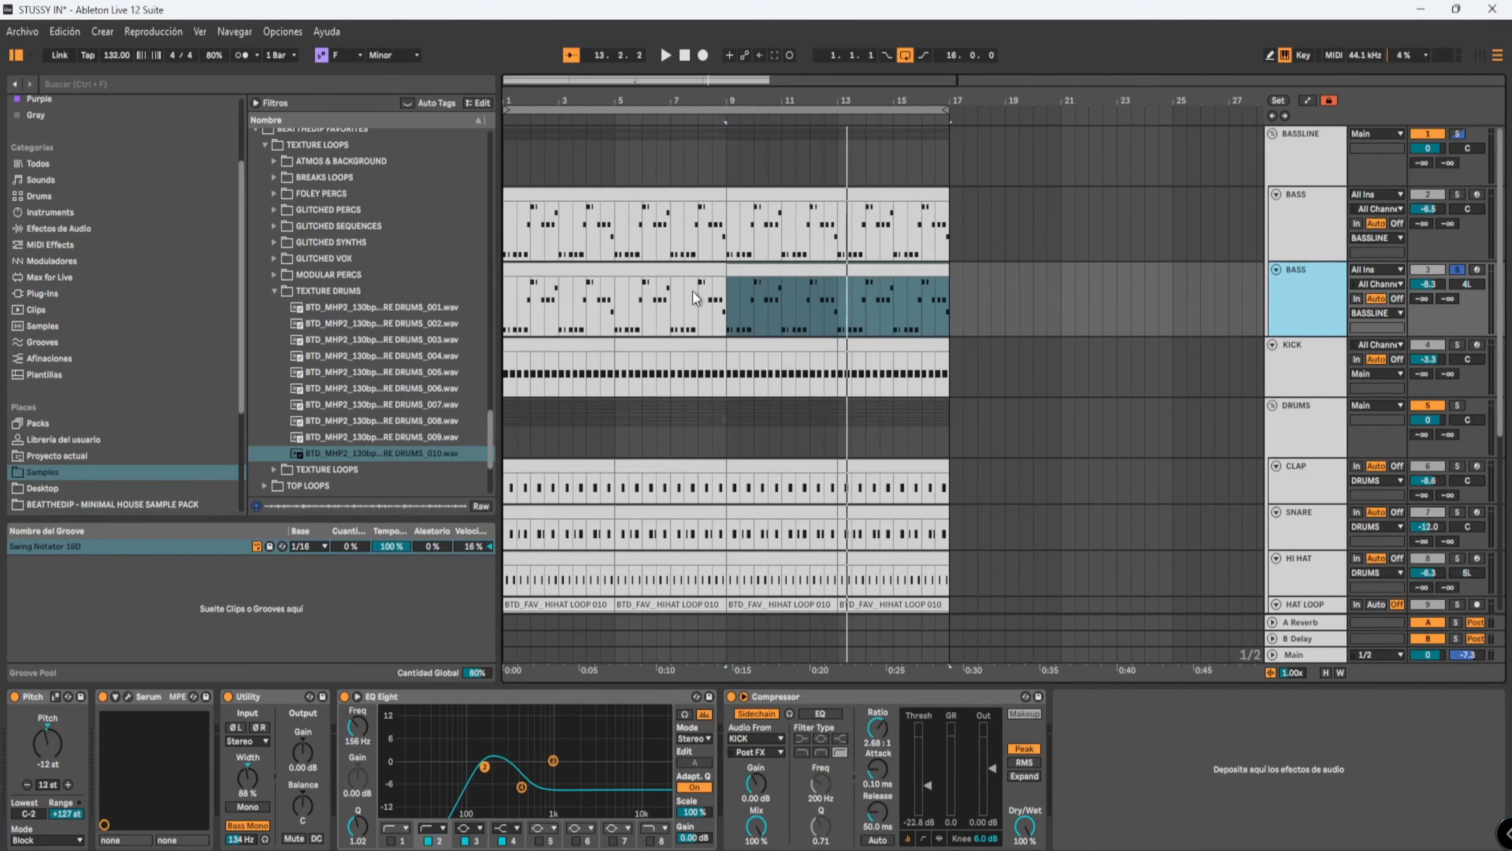
Play the second BASS track's first clip soloed with its MIDI notes in view, and unsolo the track to hear the full mix.
click(693, 271)
click(685, 191)
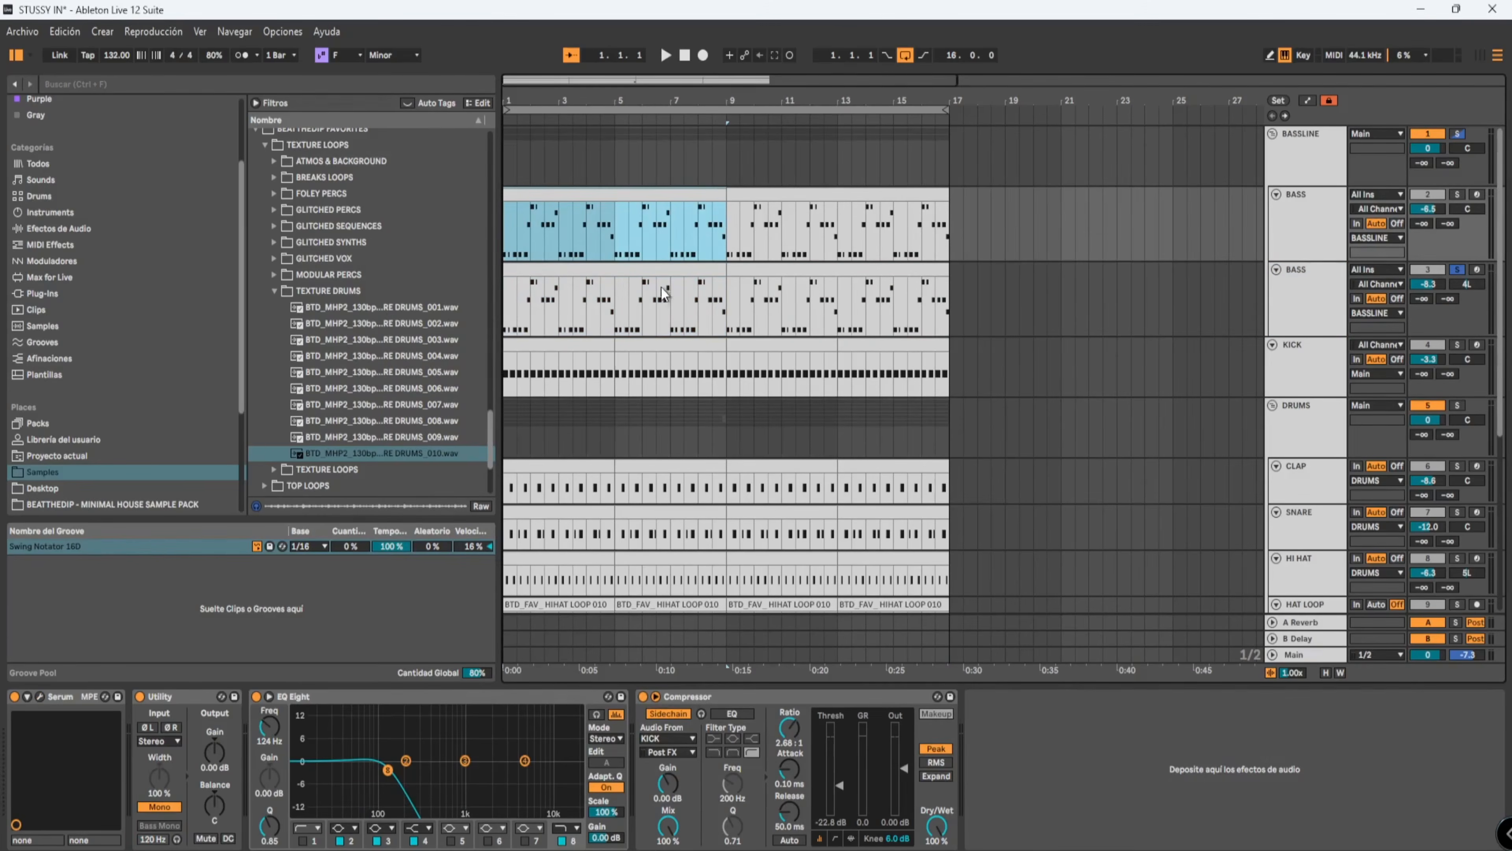
click(662, 301)
key(space)
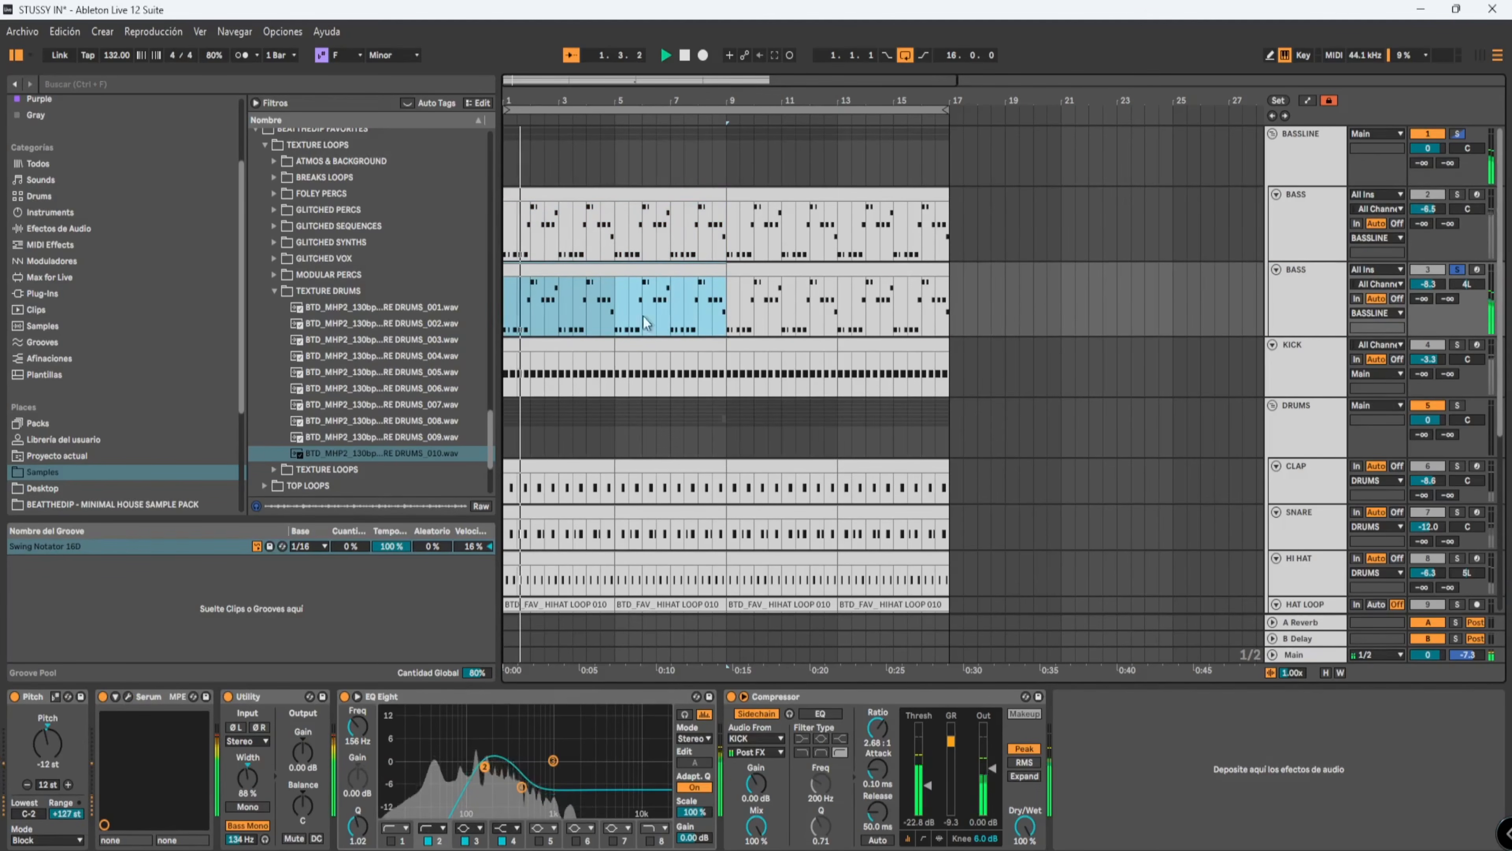
key(shift+Tab)
scroll(453, 722, up, 1)
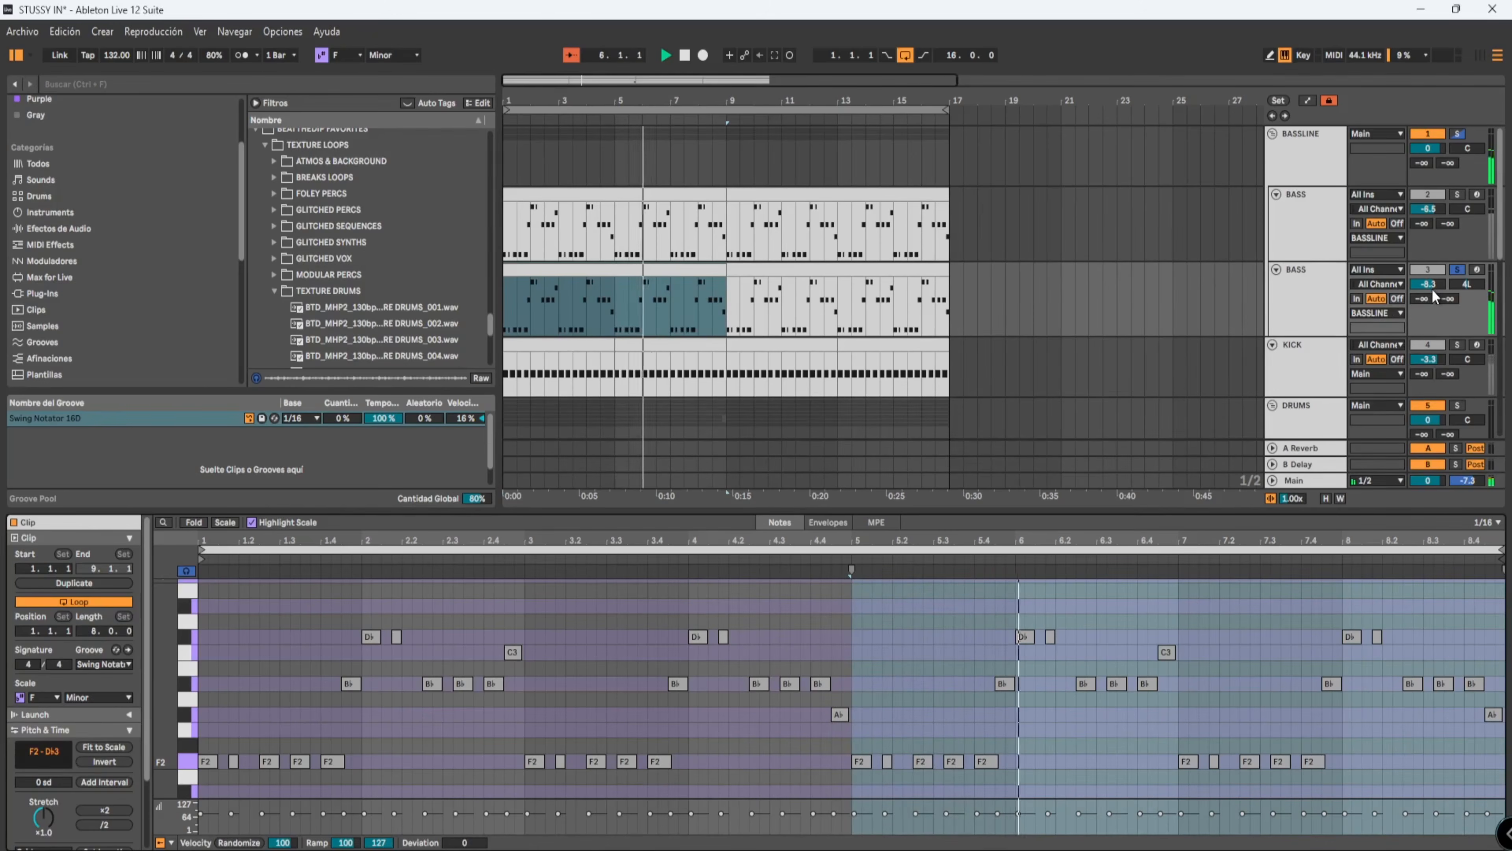
click(1456, 270)
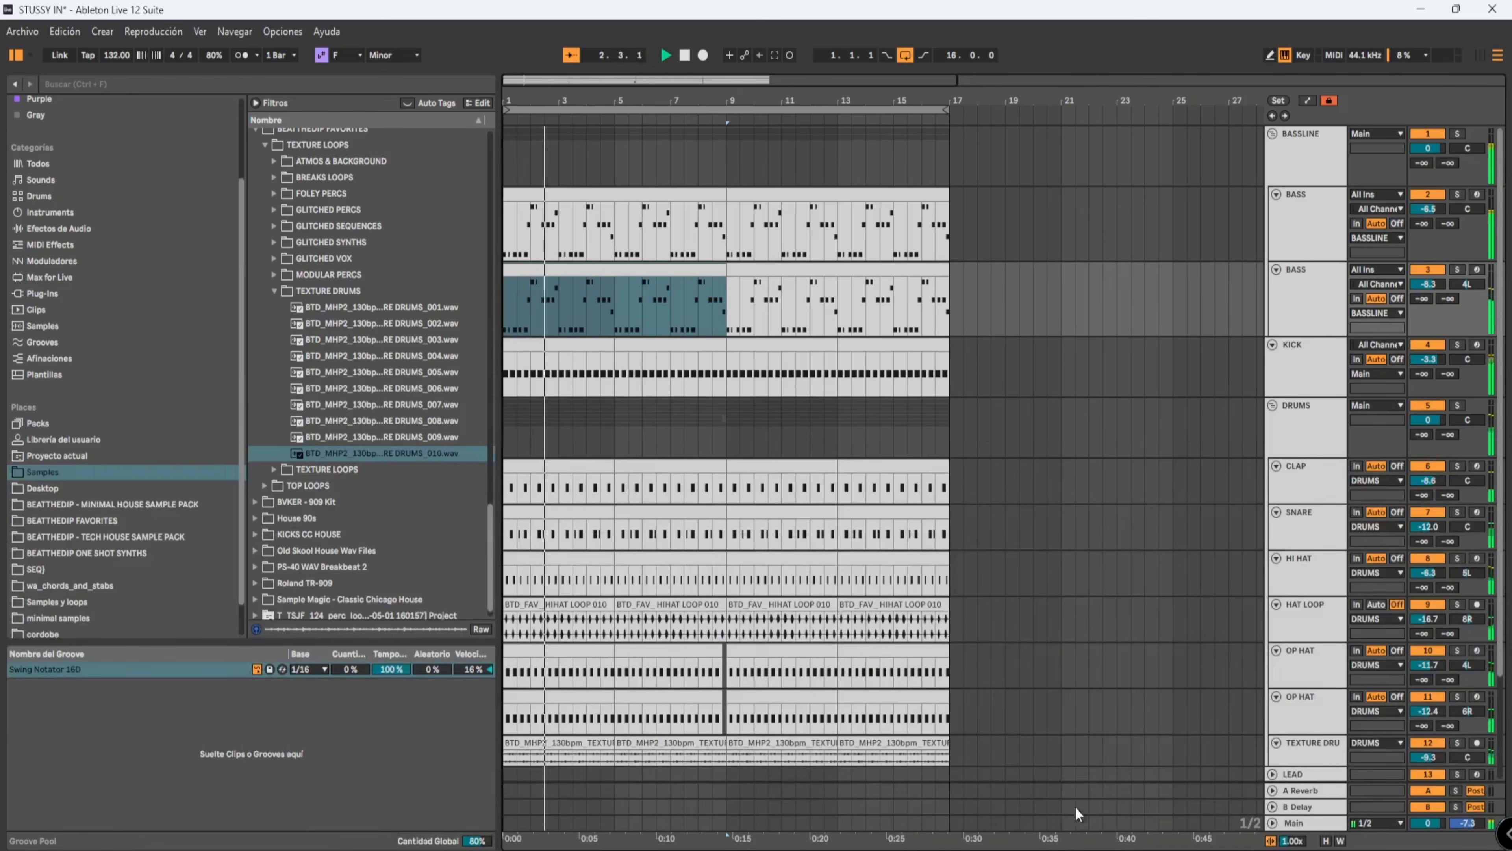
key(ctrl+alt+l)
Raise the KICK track's Auto Filter Device On automation around bar 65.
click(1324, 303)
double_click(1324, 304)
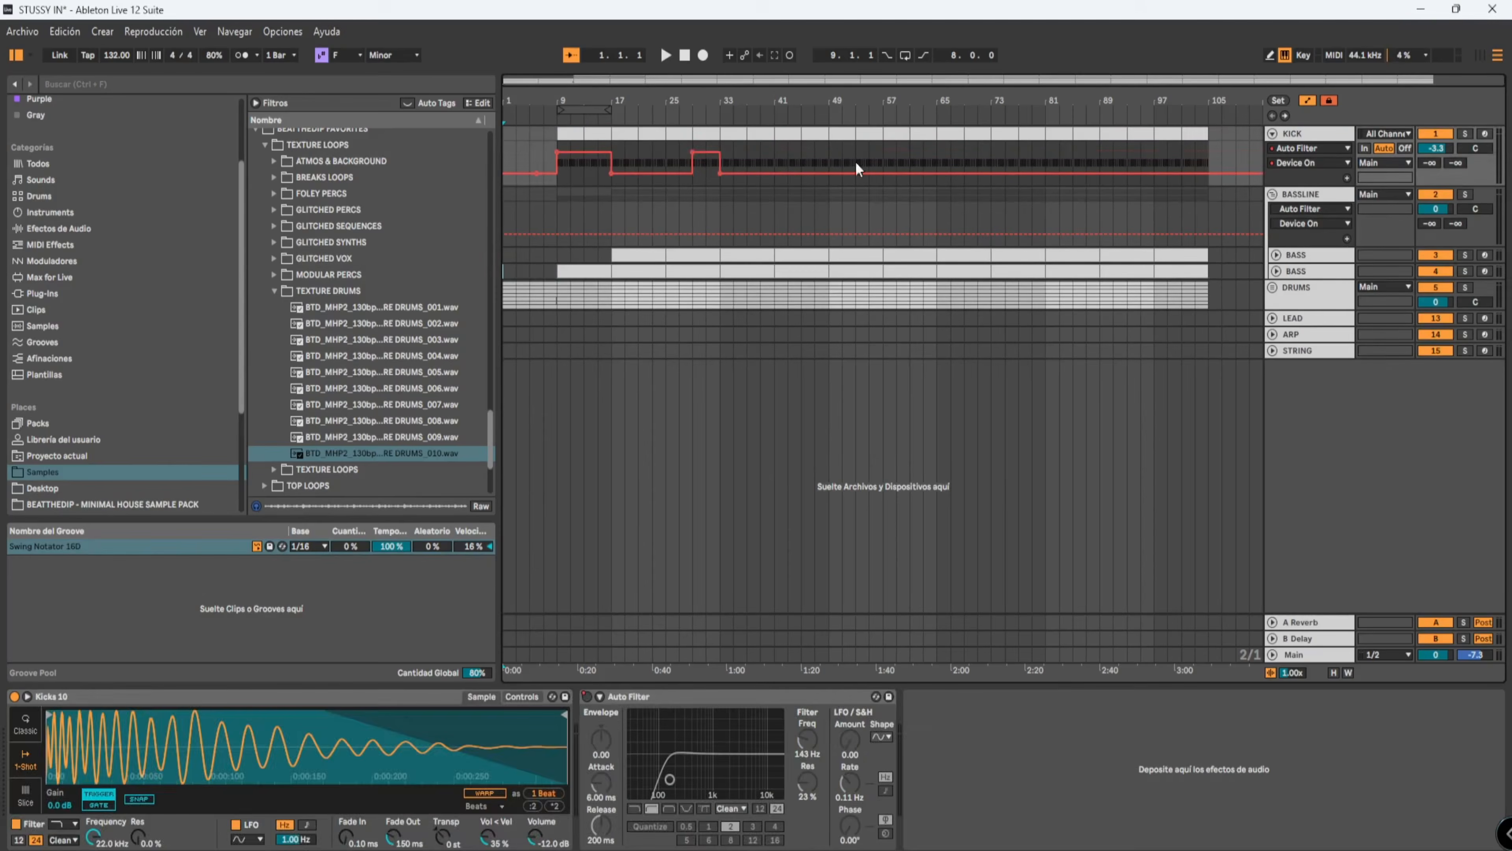
drag(941, 173, 941, 162)
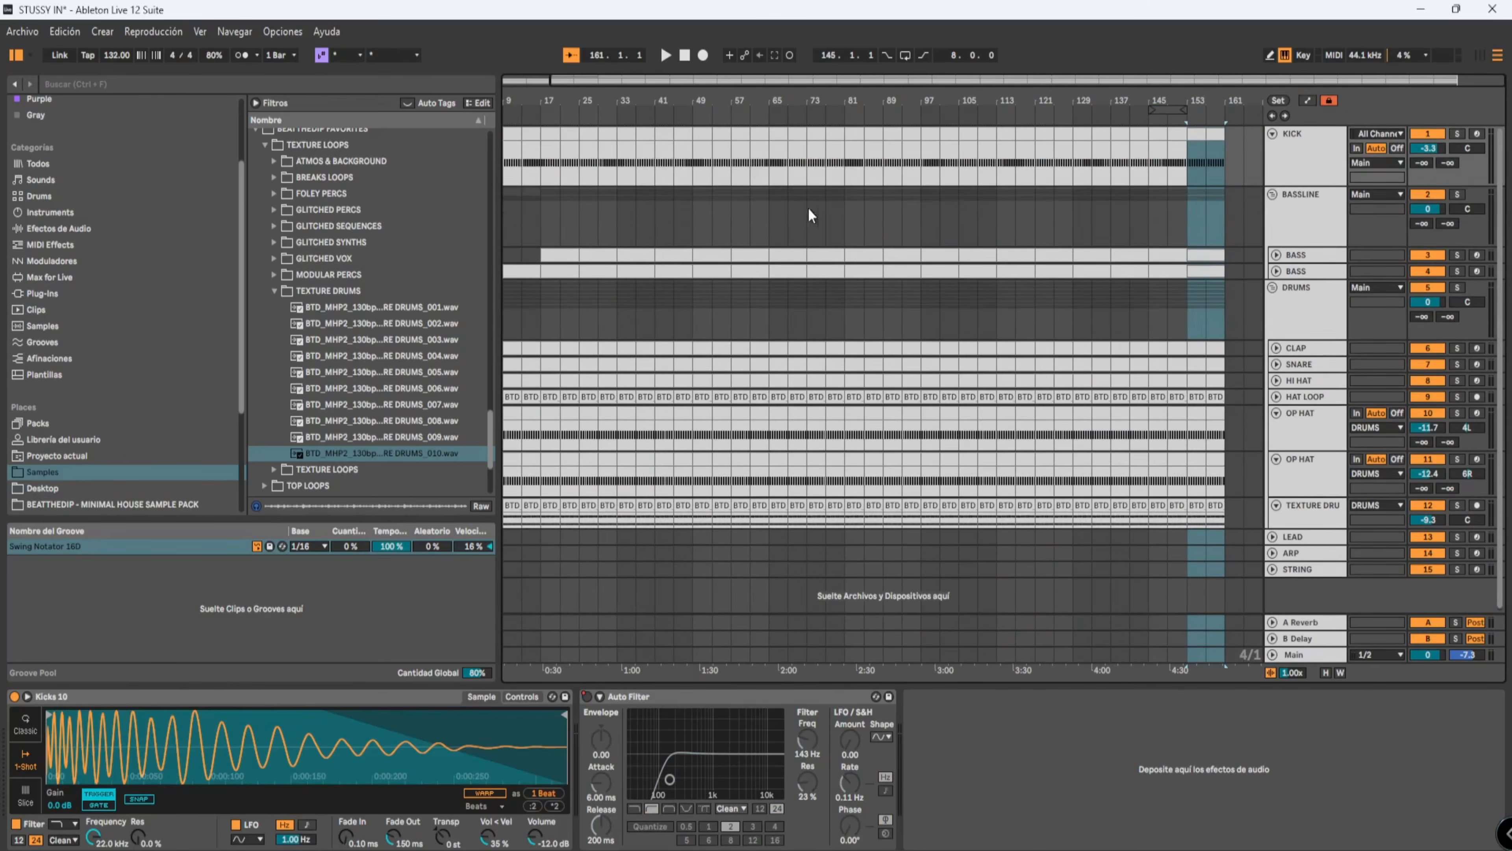
Delete the clips on both OP HAT tracks over bars 9–33, 57–65, 93–97 and 121–137.
click(912, 461)
click(513, 458)
key(Delete)
click(607, 459)
key(Delete)
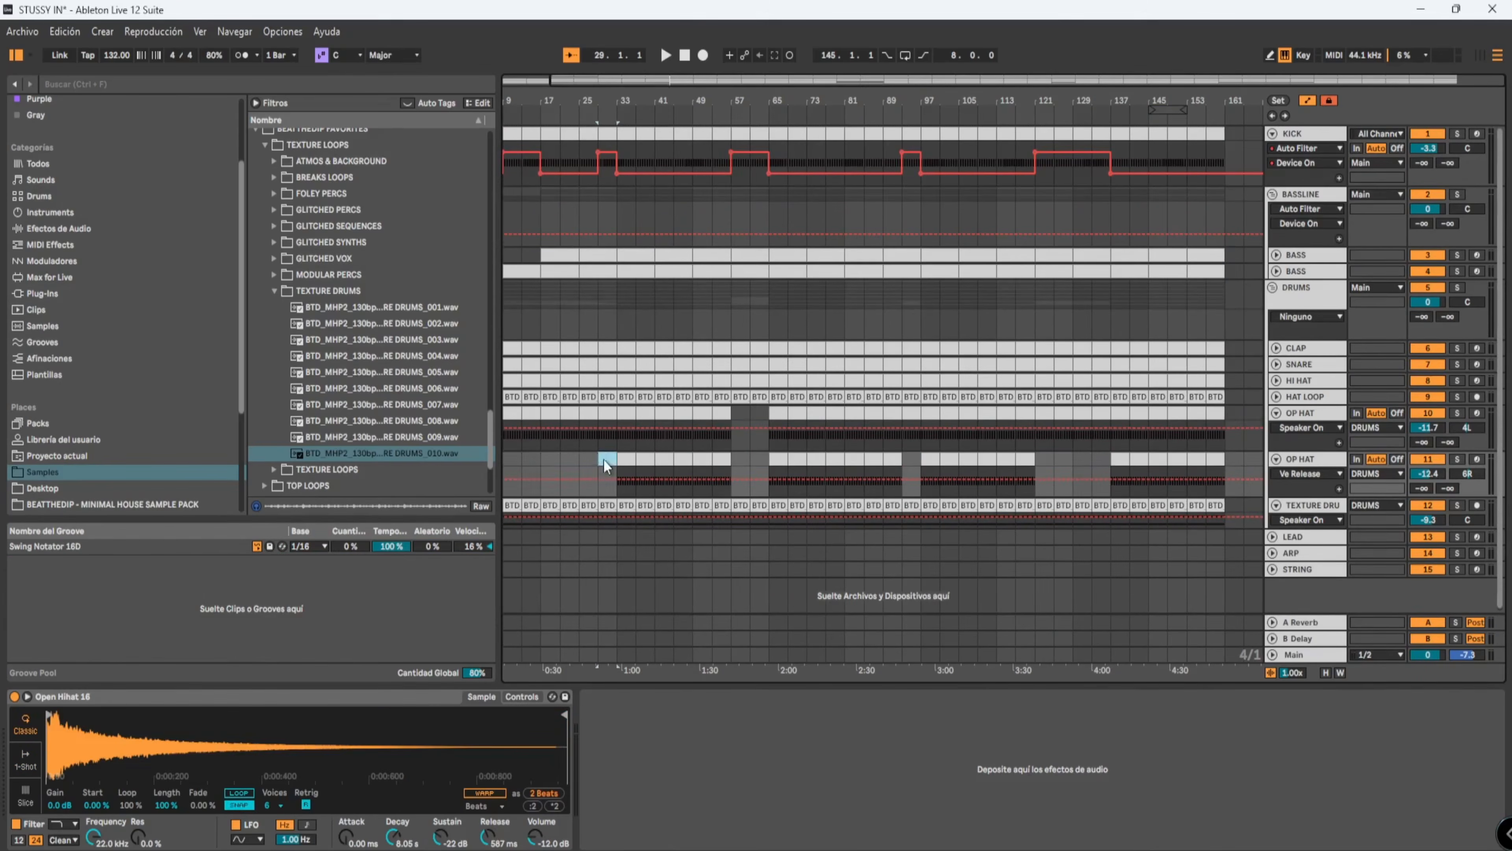
click(607, 412)
key(Delete)
click(550, 412)
key(Delete)
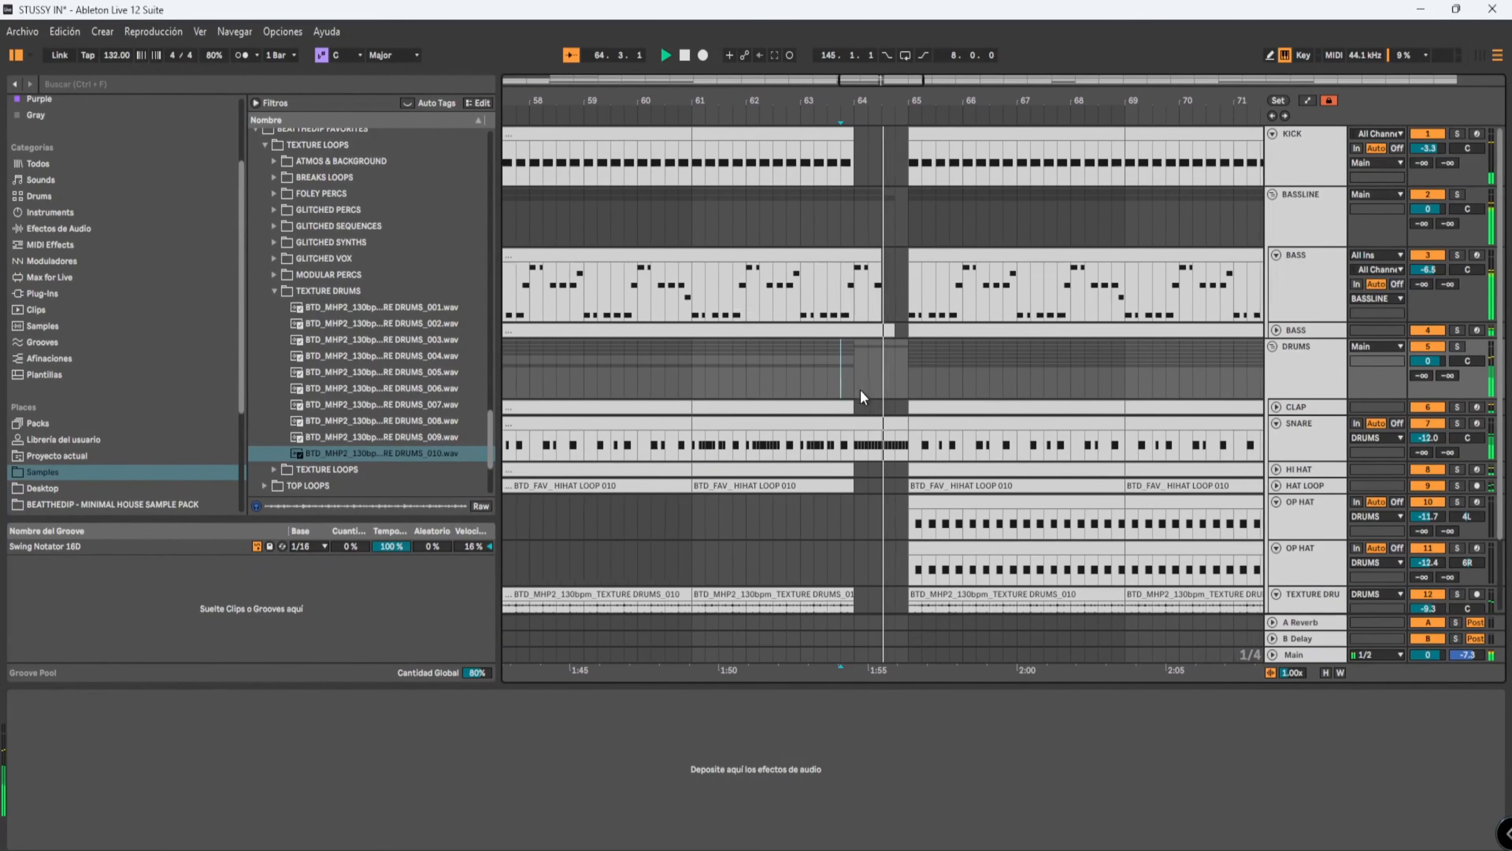
Play through the break before bar 65, and copy the bars 57–65 section to bars 89, 121 and 129.
scroll(867, 418, down, 2)
scroll(869, 435, down, 1)
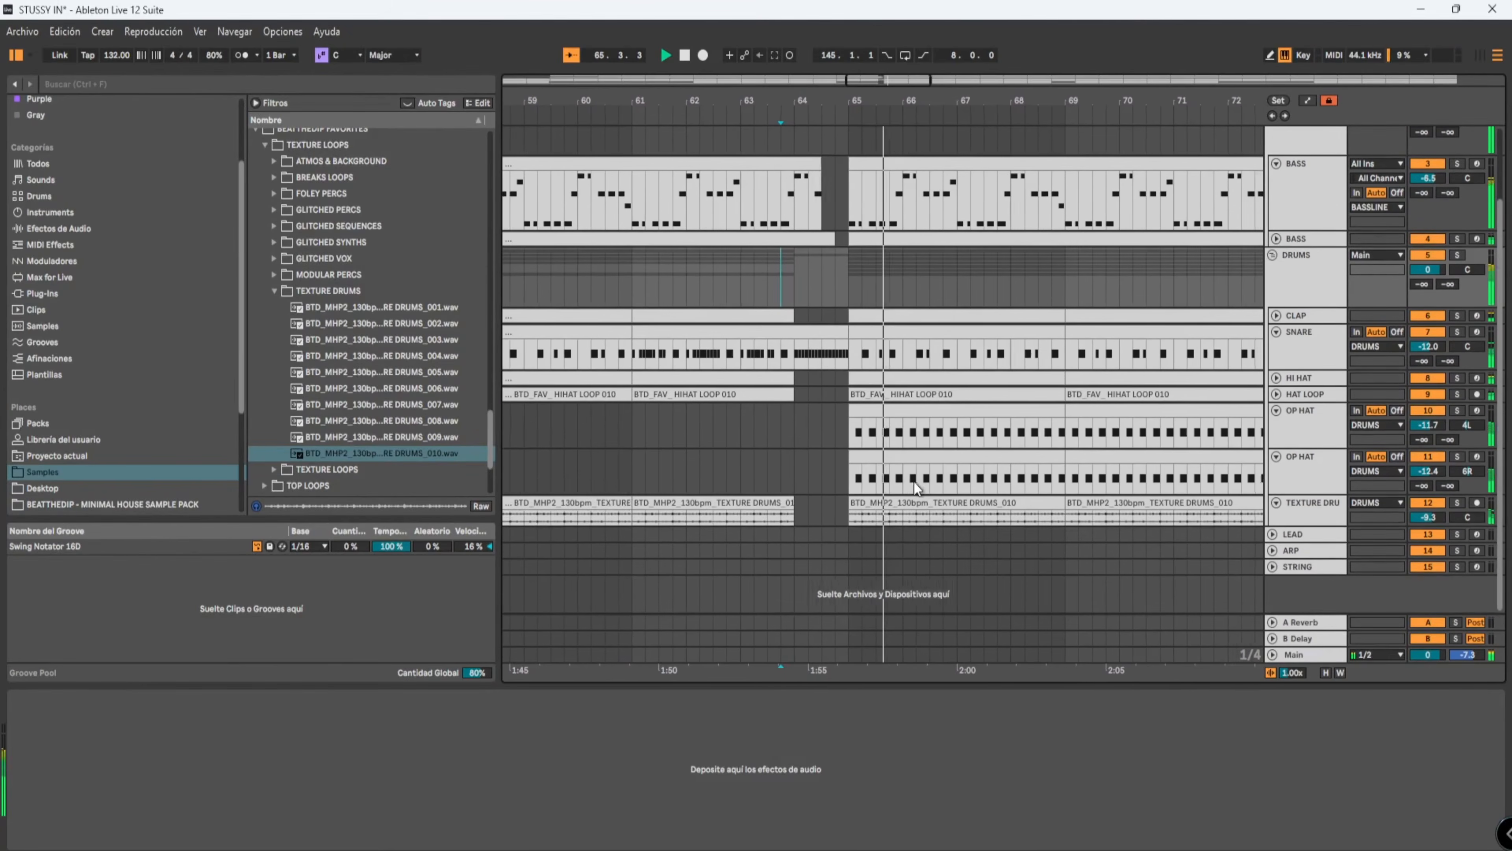
key(w)
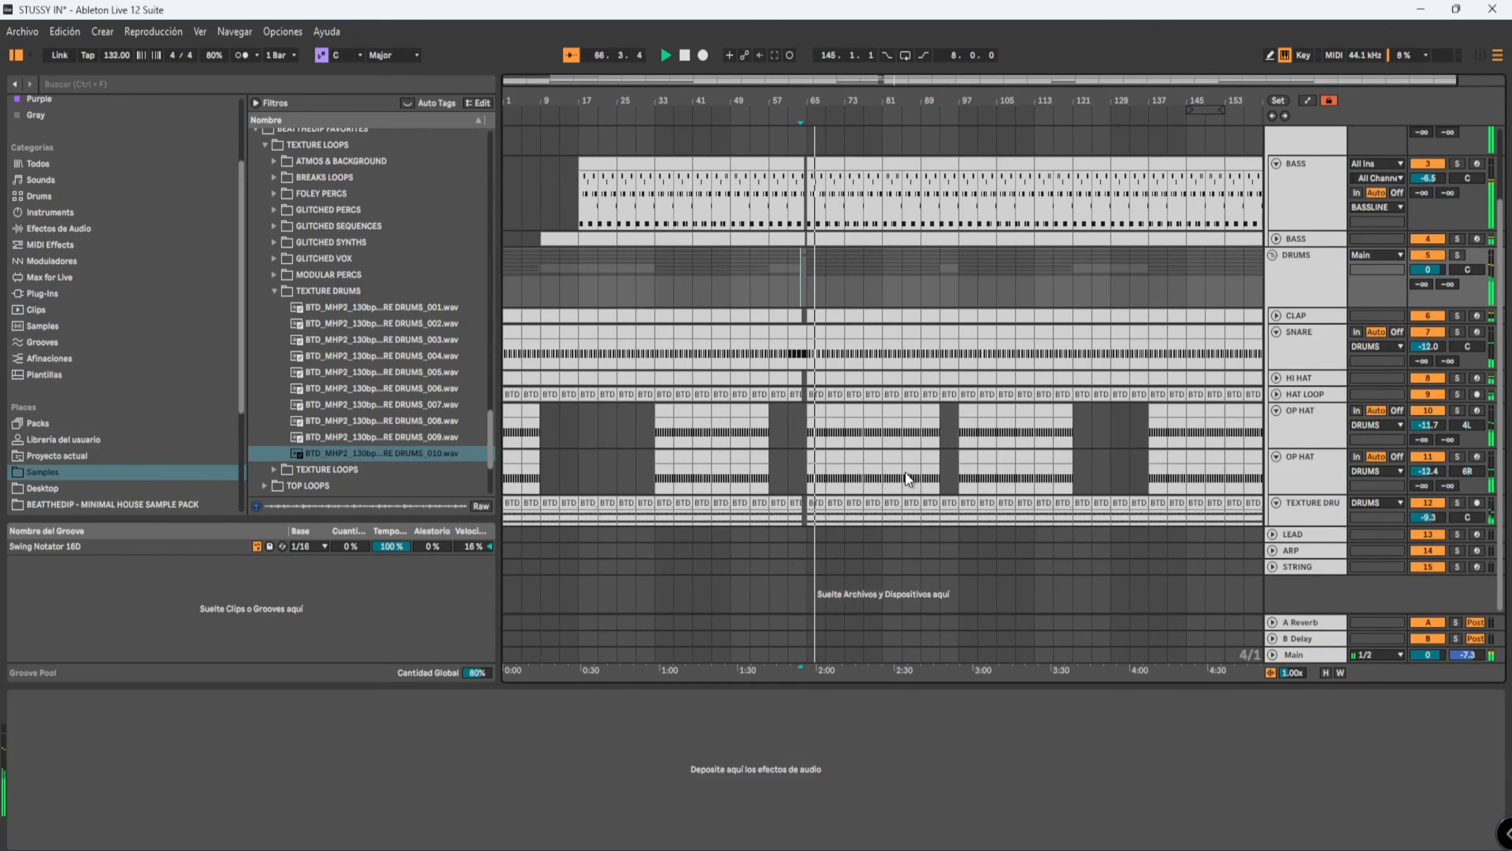
scroll(905, 472, up, 1)
scroll(905, 471, up, 1)
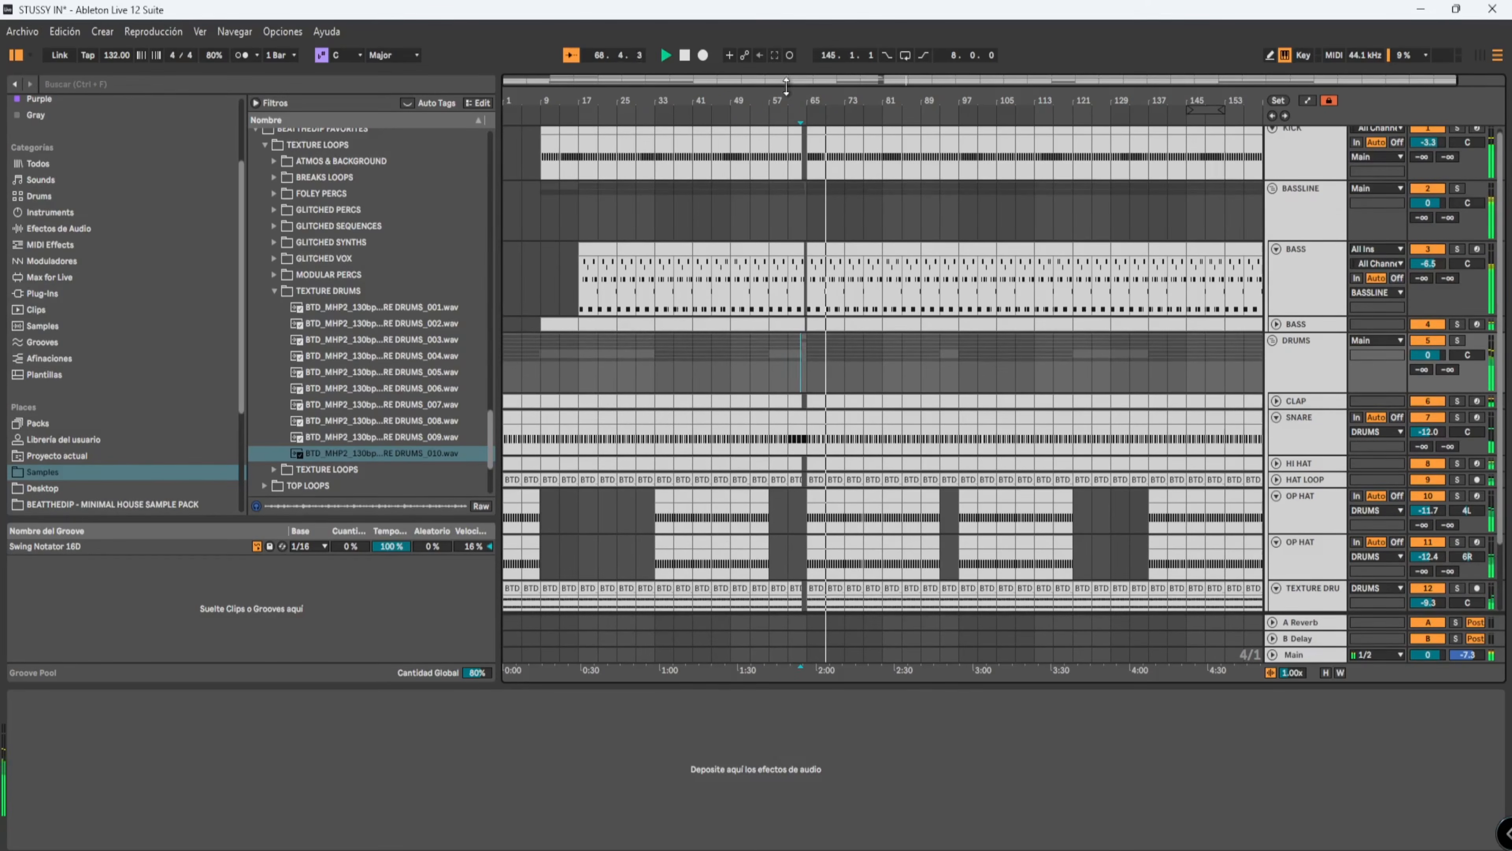
drag(1216, 111, 793, 199)
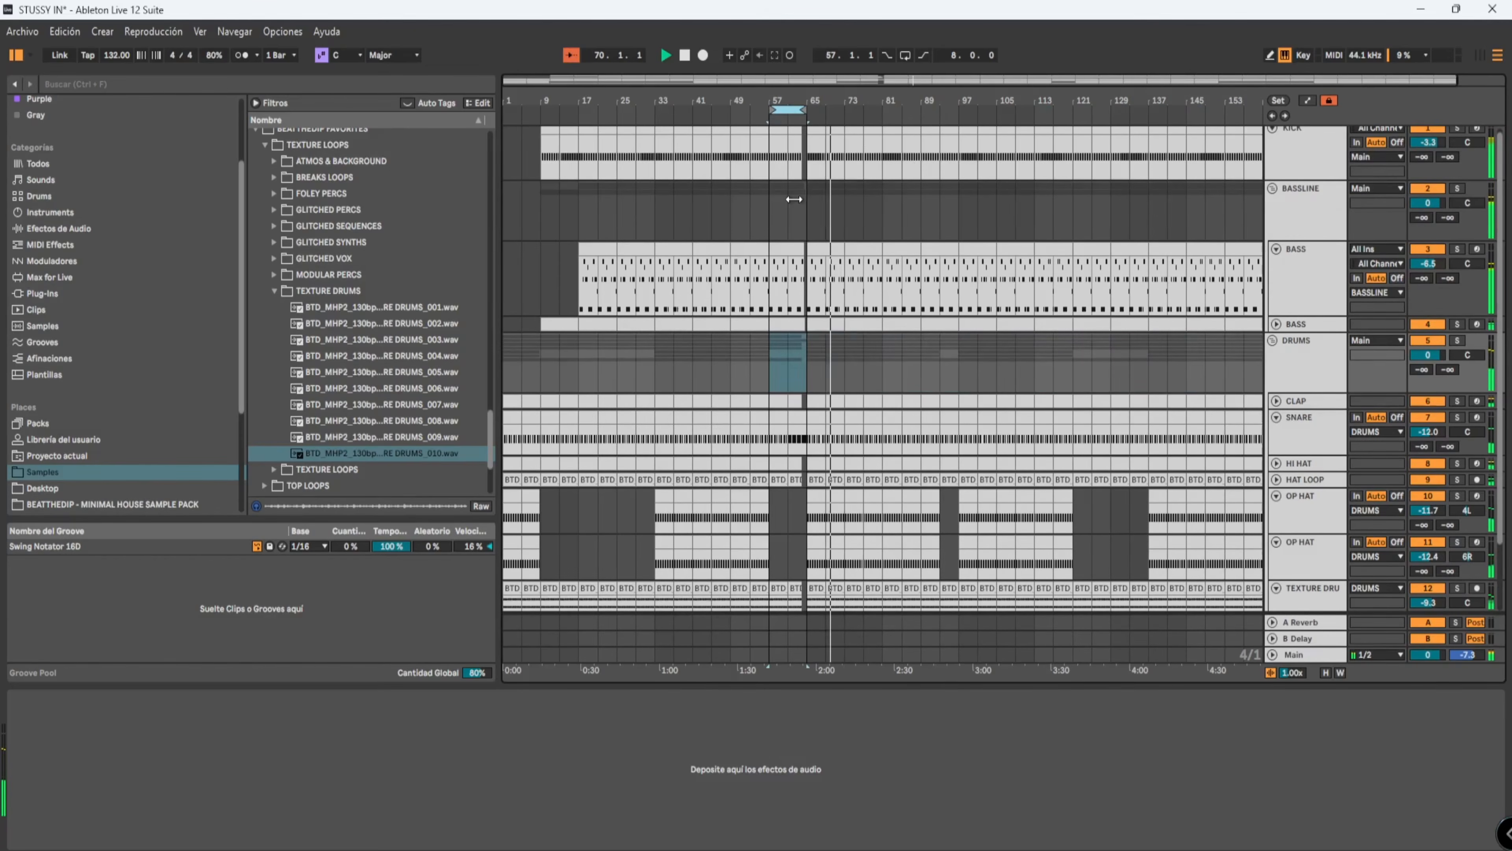
drag(787, 112, 1091, 110)
key(ctrl+v)
key(ctrl+d)
Duplicate the clips from bar 121 on the BASS, drum and KICK tracks to fill the break just before bar 129.
click(1089, 248)
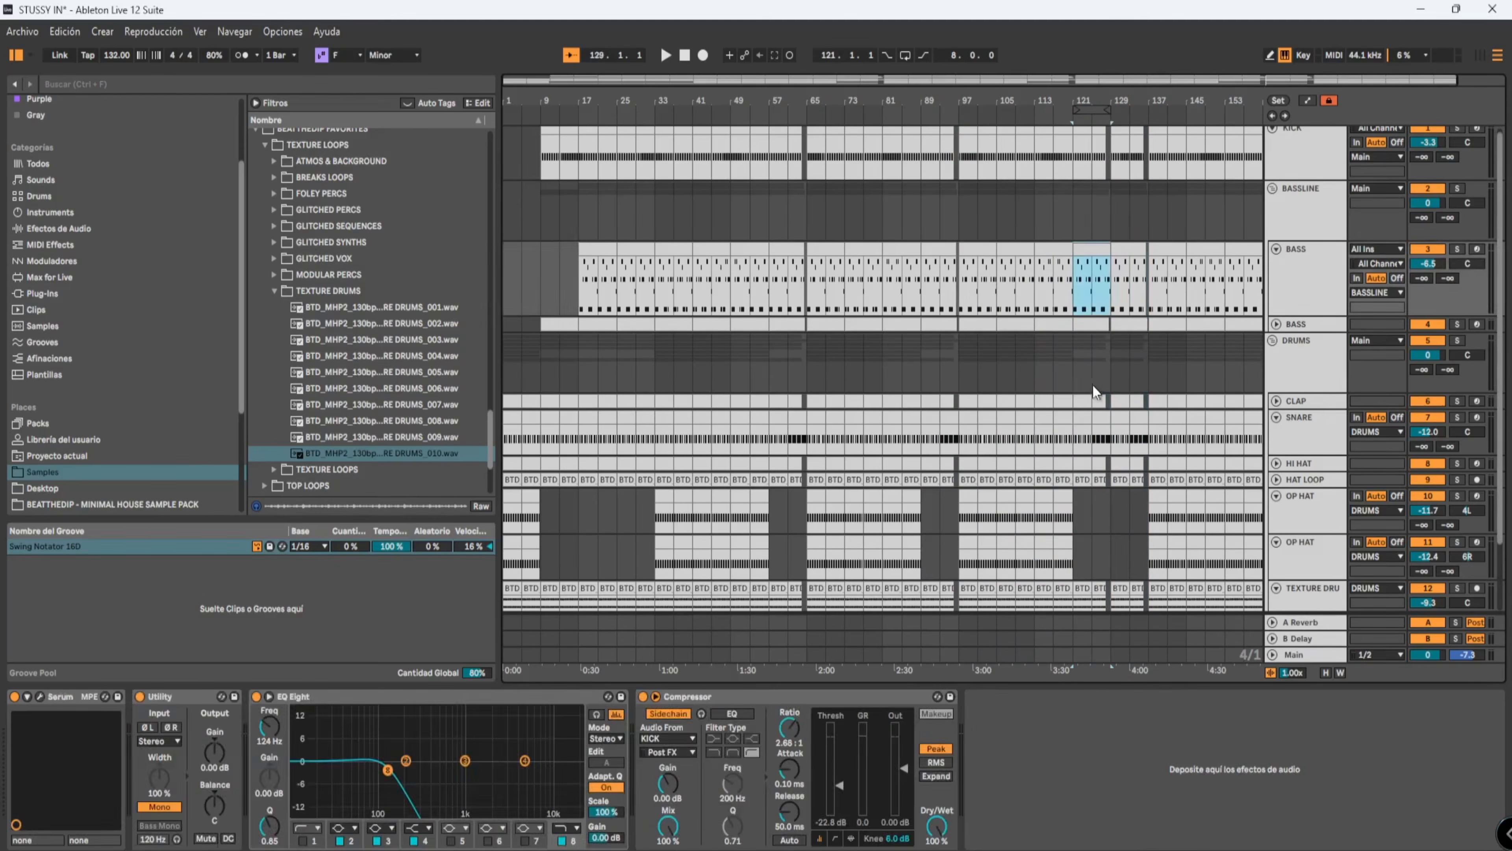
click(1097, 398)
click(1081, 416)
key(ctrl+d)
click(1081, 462)
key(ctrl+d)
click(1081, 479)
key(ctrl+d)
click(1079, 549)
key(ctrl+d)
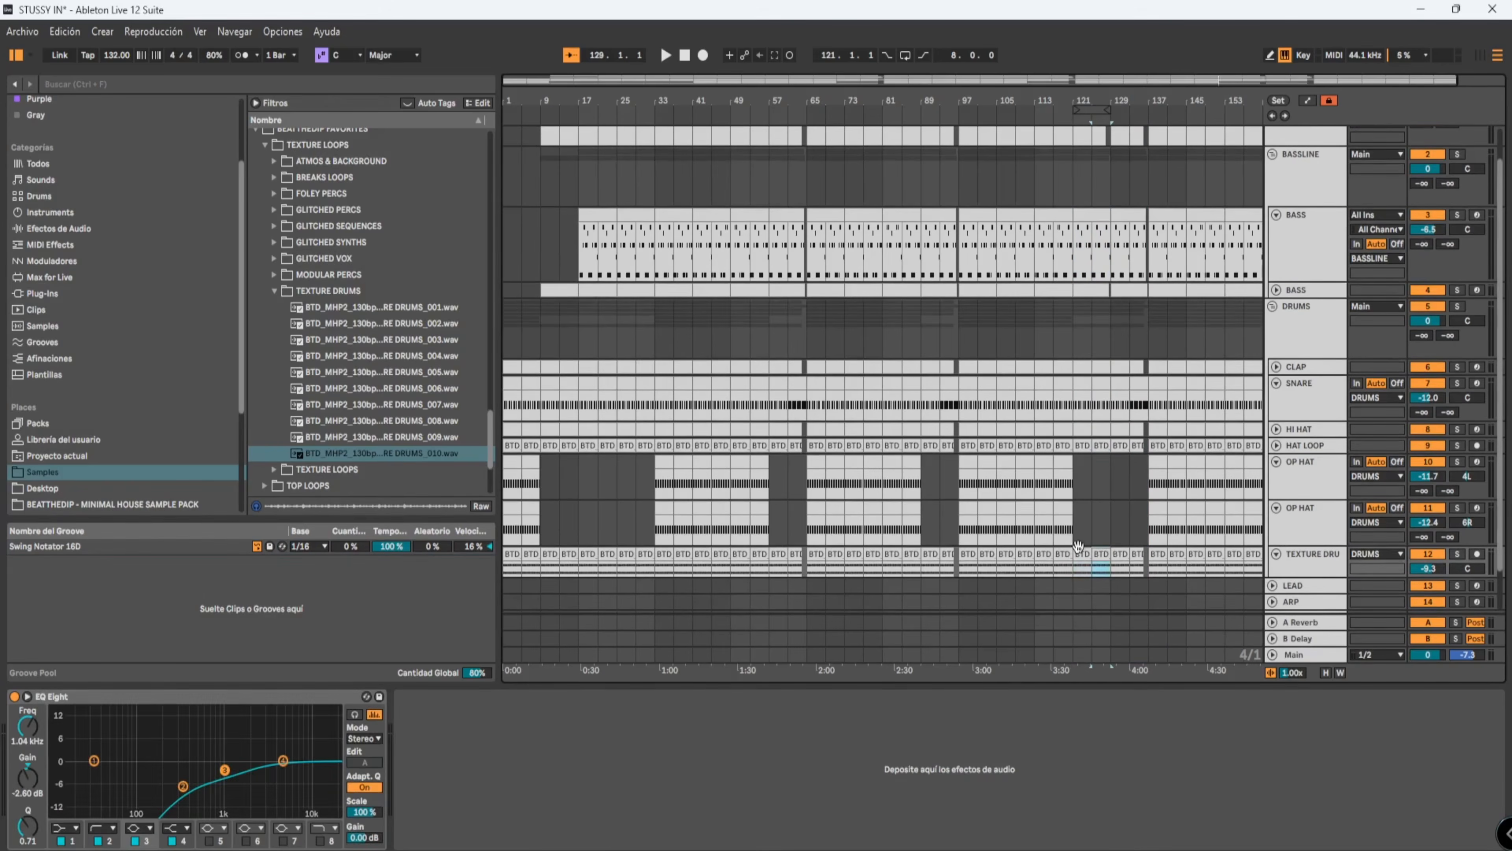
scroll(1103, 136, up, 2)
click(1085, 134)
key(ctrl+d)
Clear the KICK and first BASS tracks from bar 133 to bar 137, and fold the DRUMS group.
click(1134, 117)
click(1099, 134)
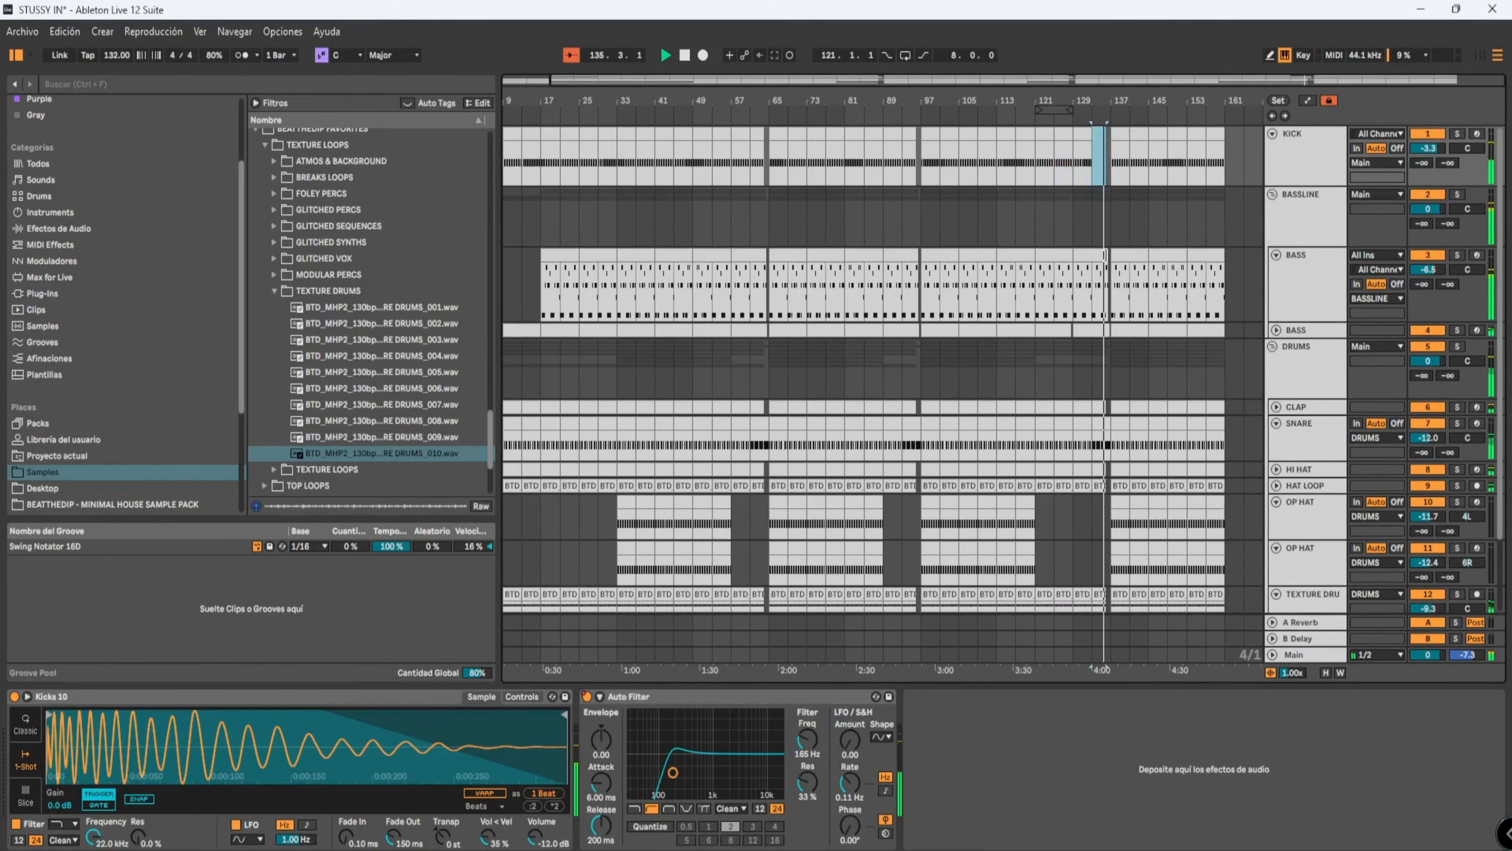
key(Delete)
drag(1107, 255, 1092, 254)
click(1103, 326)
scroll(1104, 334, down, 2)
scroll(1104, 333, up, 2)
click(1273, 346)
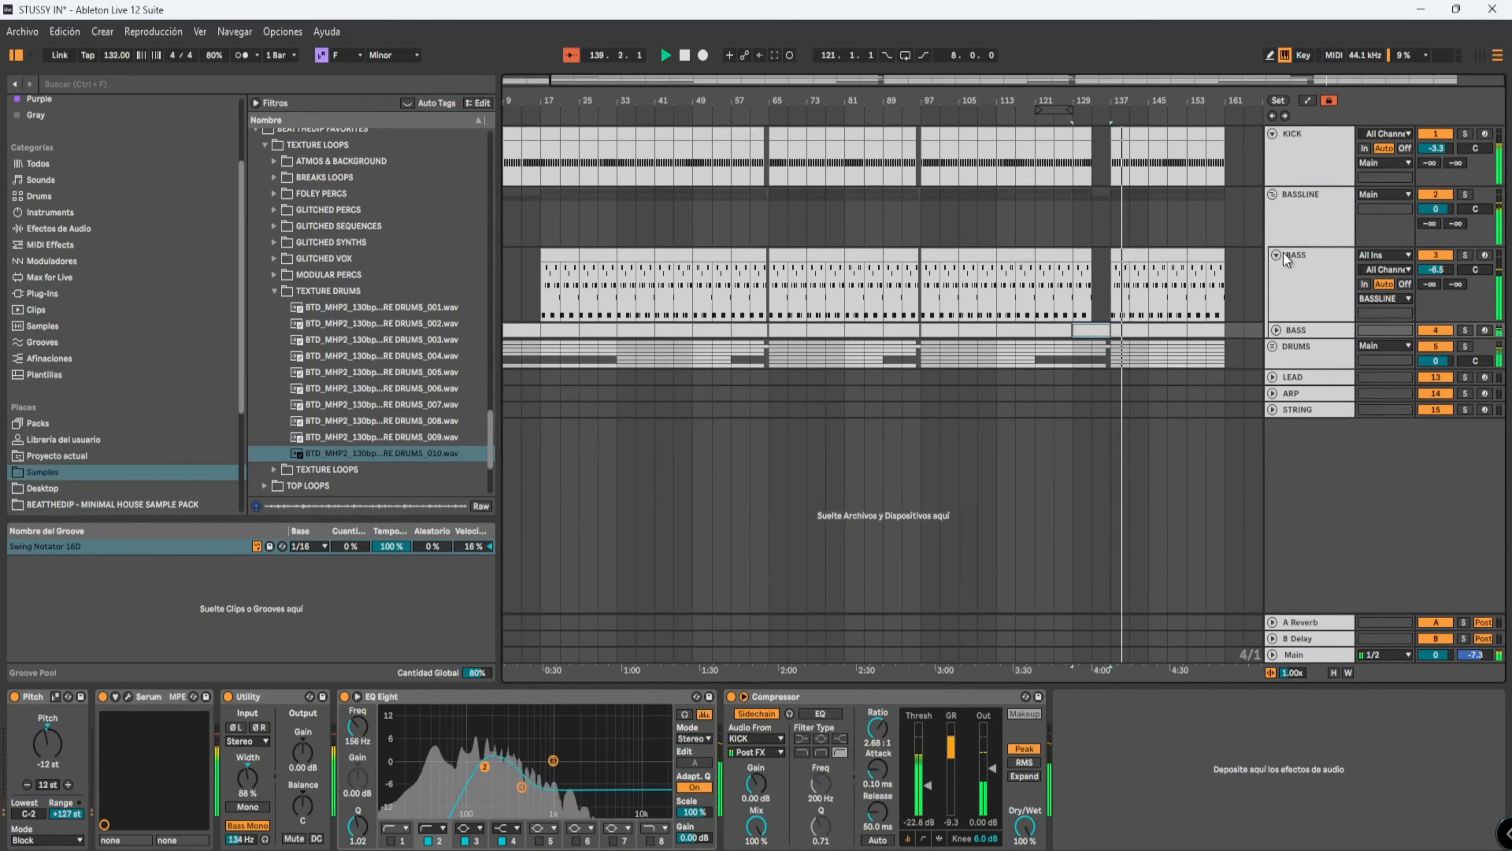
Copy the KICK track's entire Auto Filter Device On automation to the BASSLINE group's Auto Filter Device On lane.
click(1287, 148)
key(space)
click(1384, 195)
click(1389, 220)
right_click(15, 697)
click(37, 705)
drag(1225, 161, 512, 193)
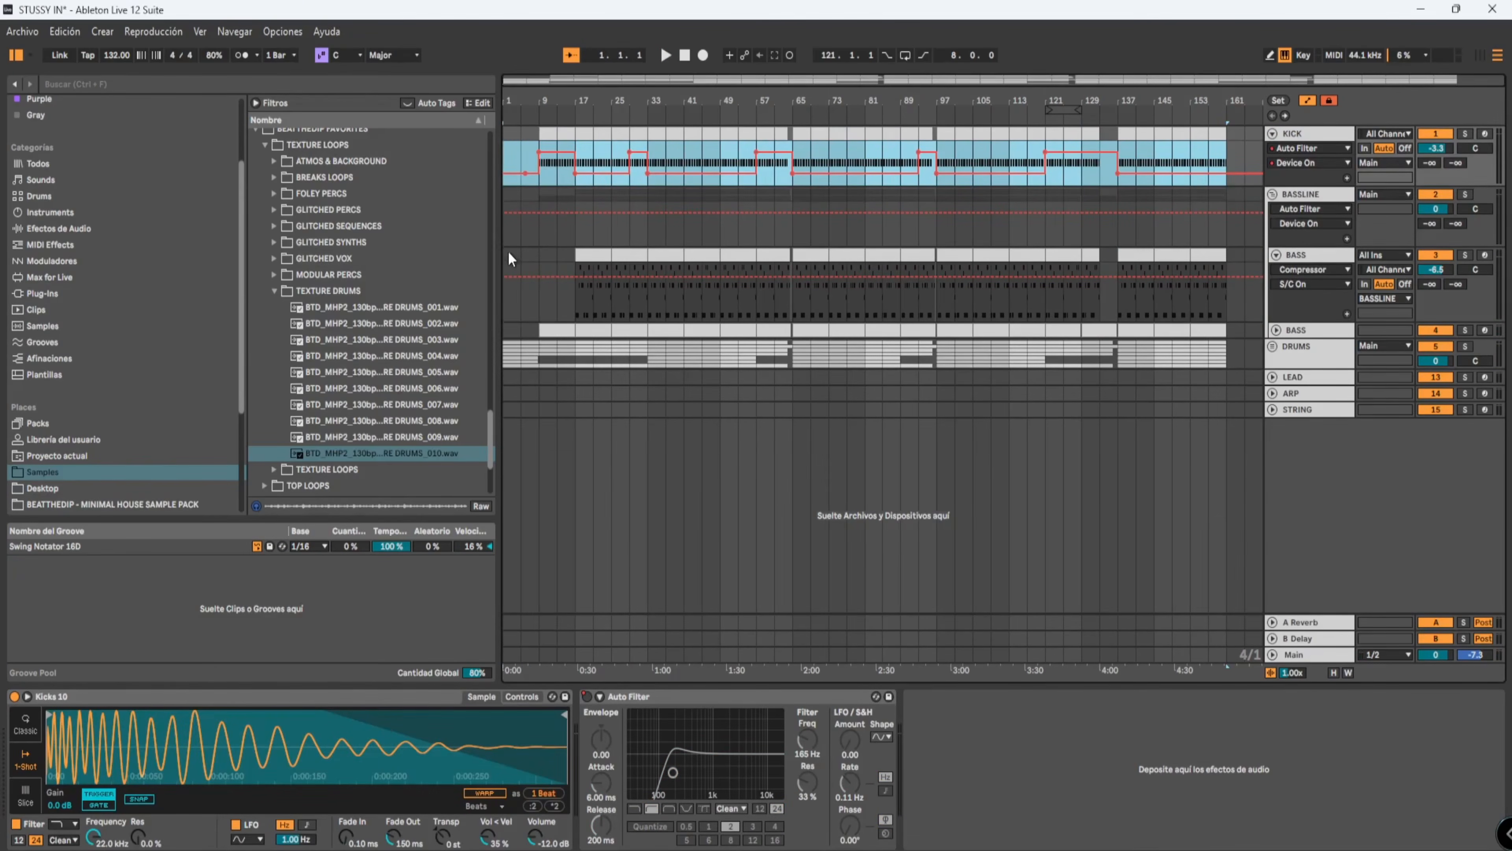
click(512, 266)
key(ctrl+v)
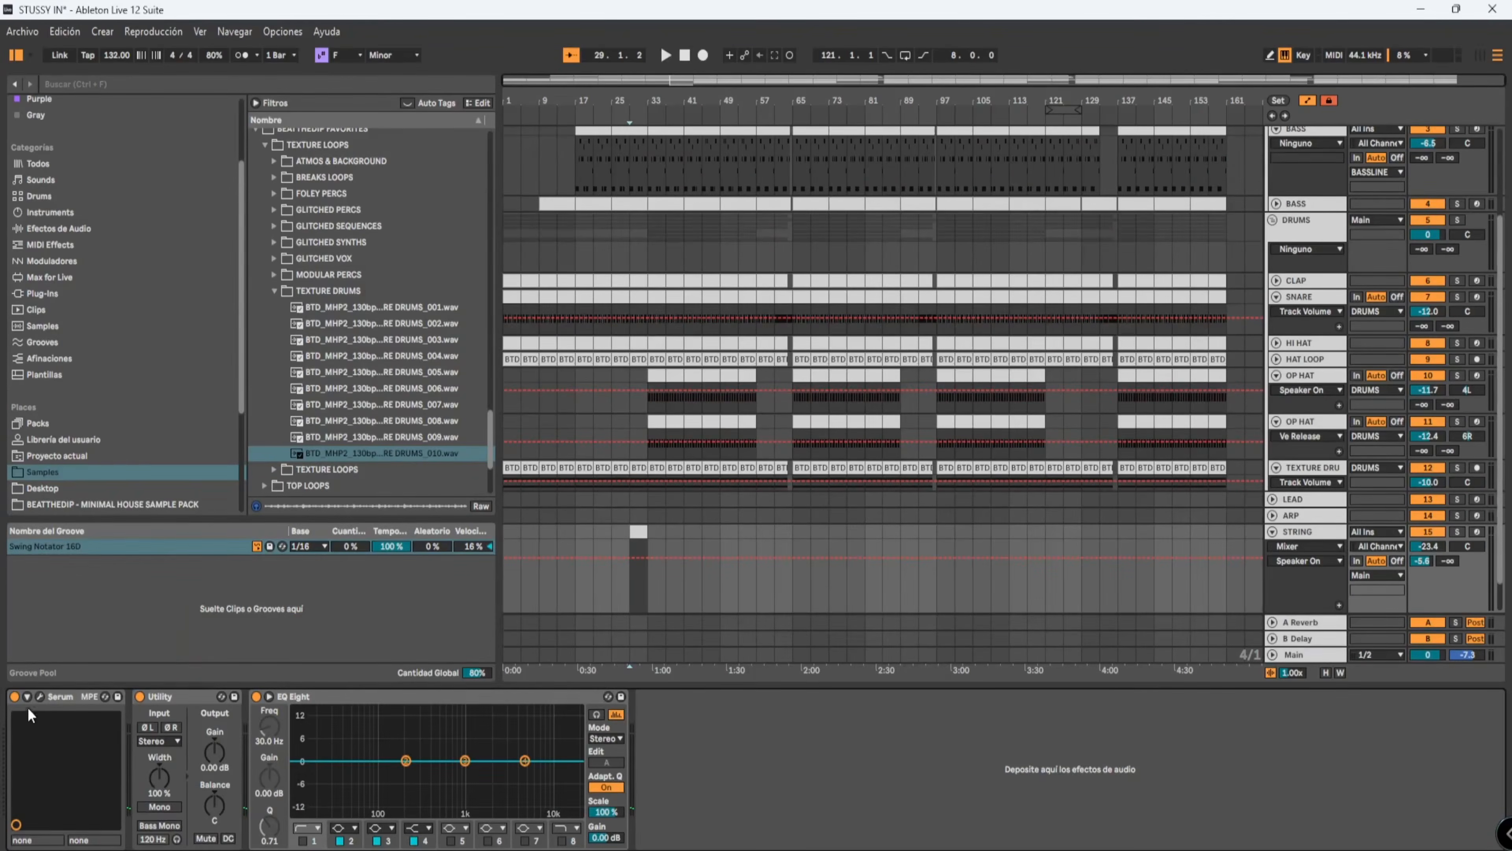
Open the STRING track's Serum and locate its Lead Violin preset in the User TECH HOUSE SERUM SOUND BANK.
click(41, 697)
click(910, 277)
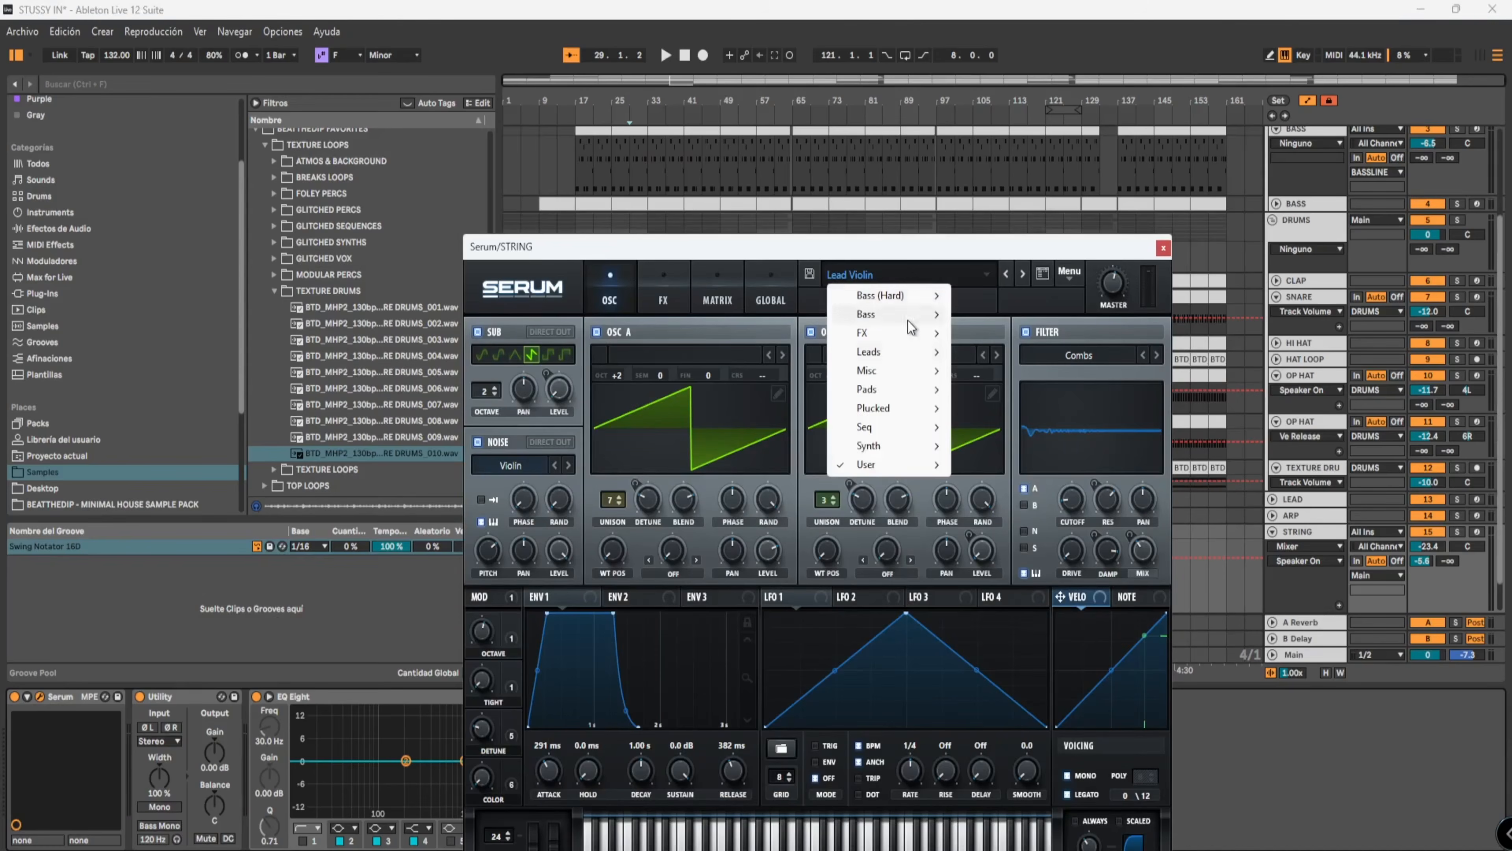
mouse_move(873, 471)
mouse_move(1036, 486)
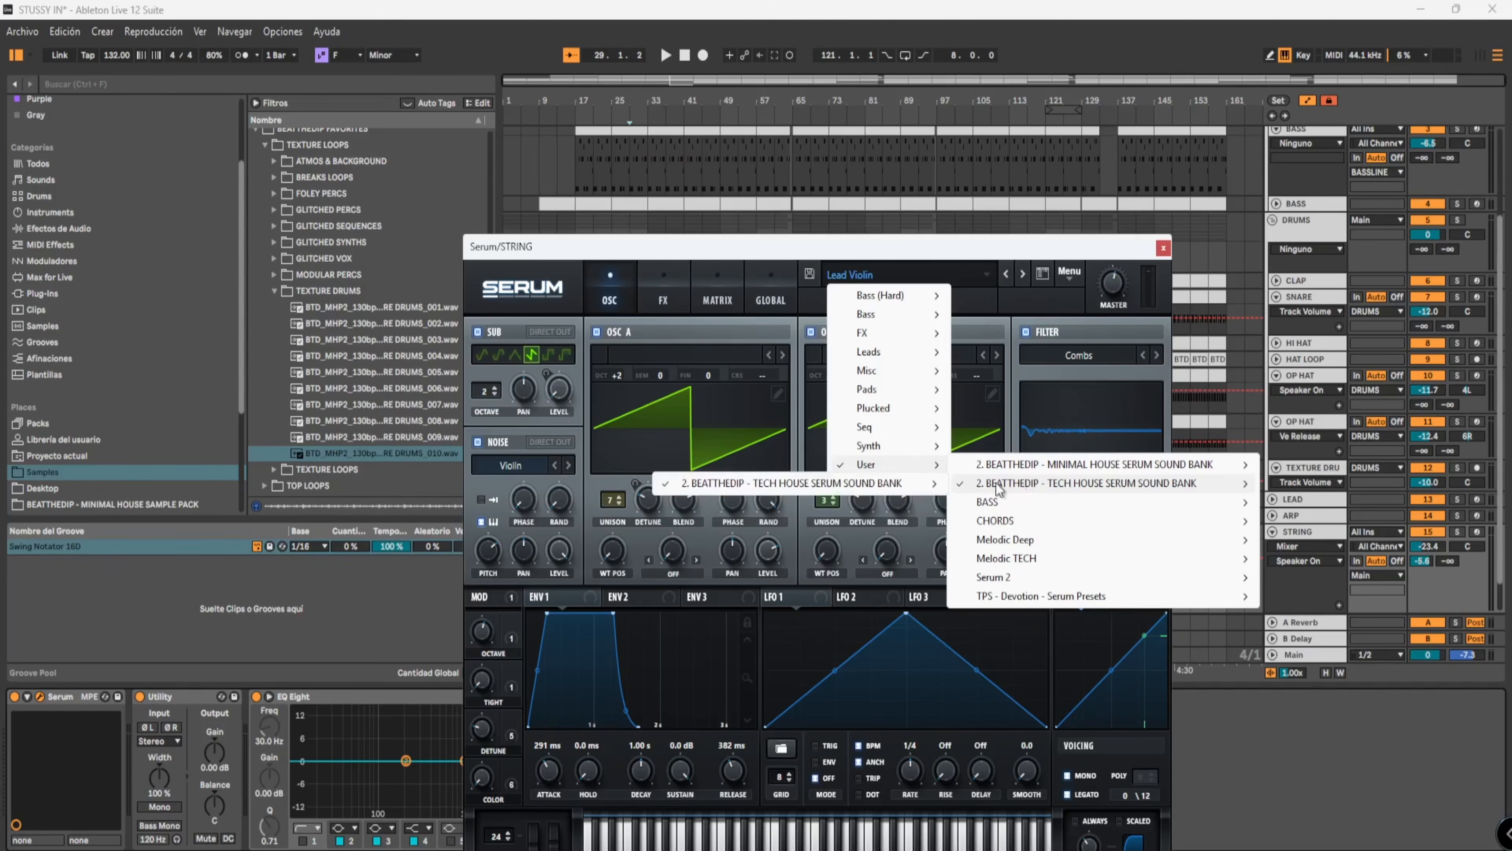
mouse_move(917, 490)
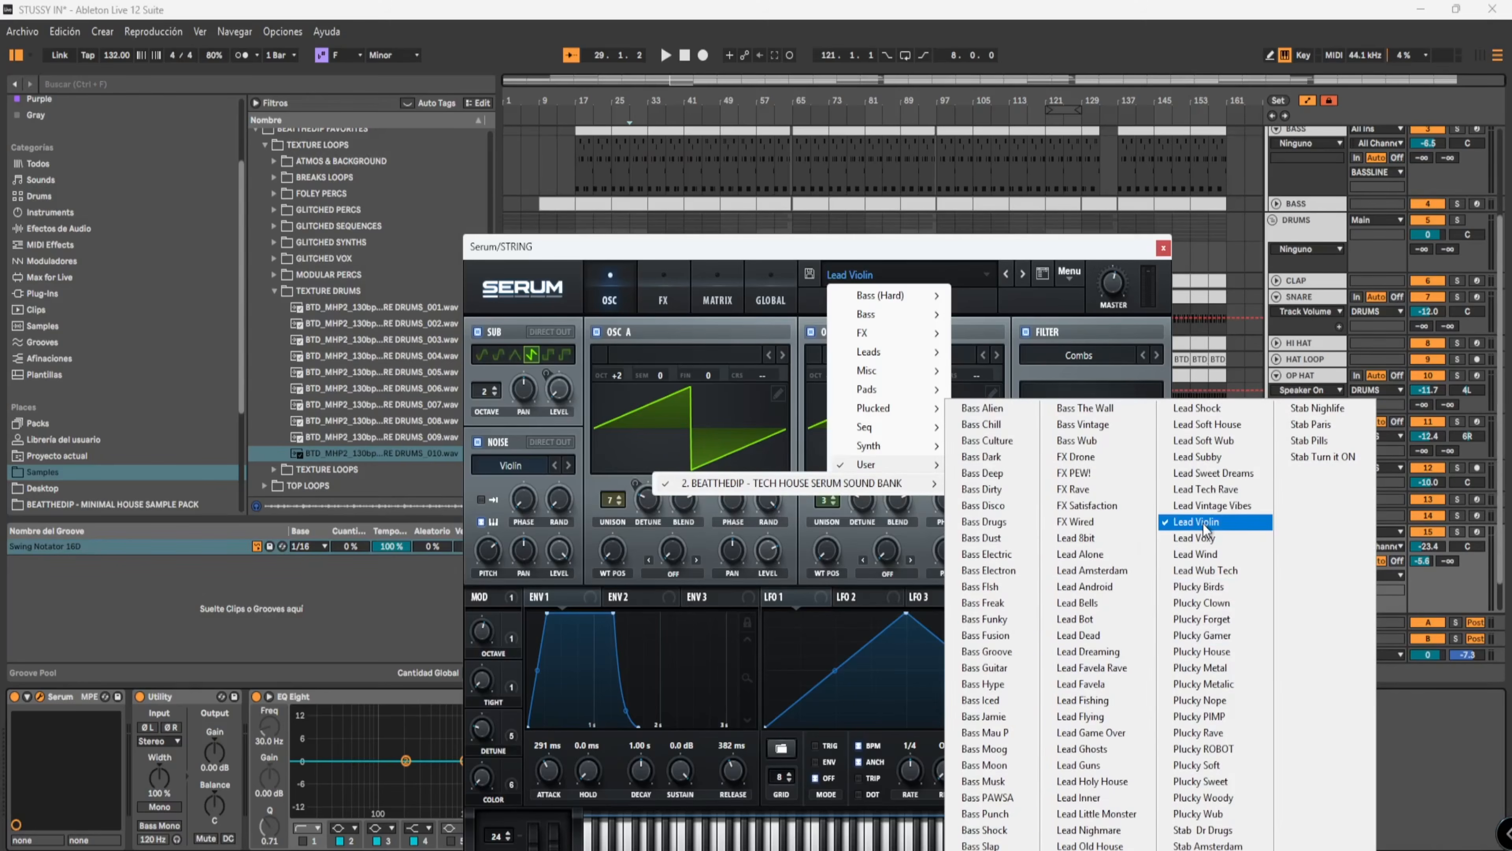
click(1166, 249)
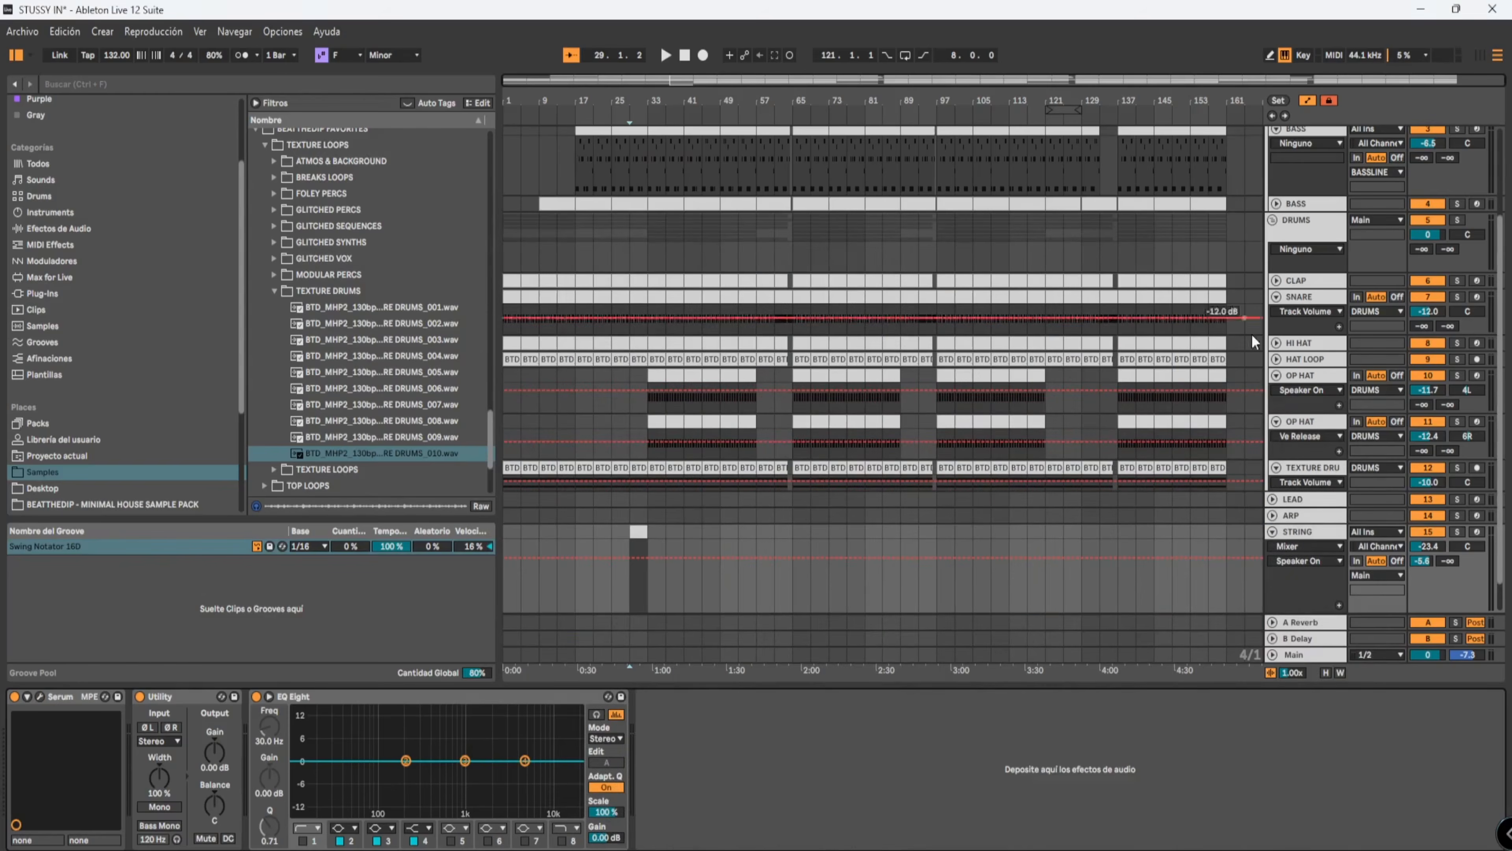
Draw an F3 note across all four bars of the STRING clip and play the track soloed.
double_click(636, 532)
drag(217, 706, 1500, 718)
click(1456, 357)
key(space)
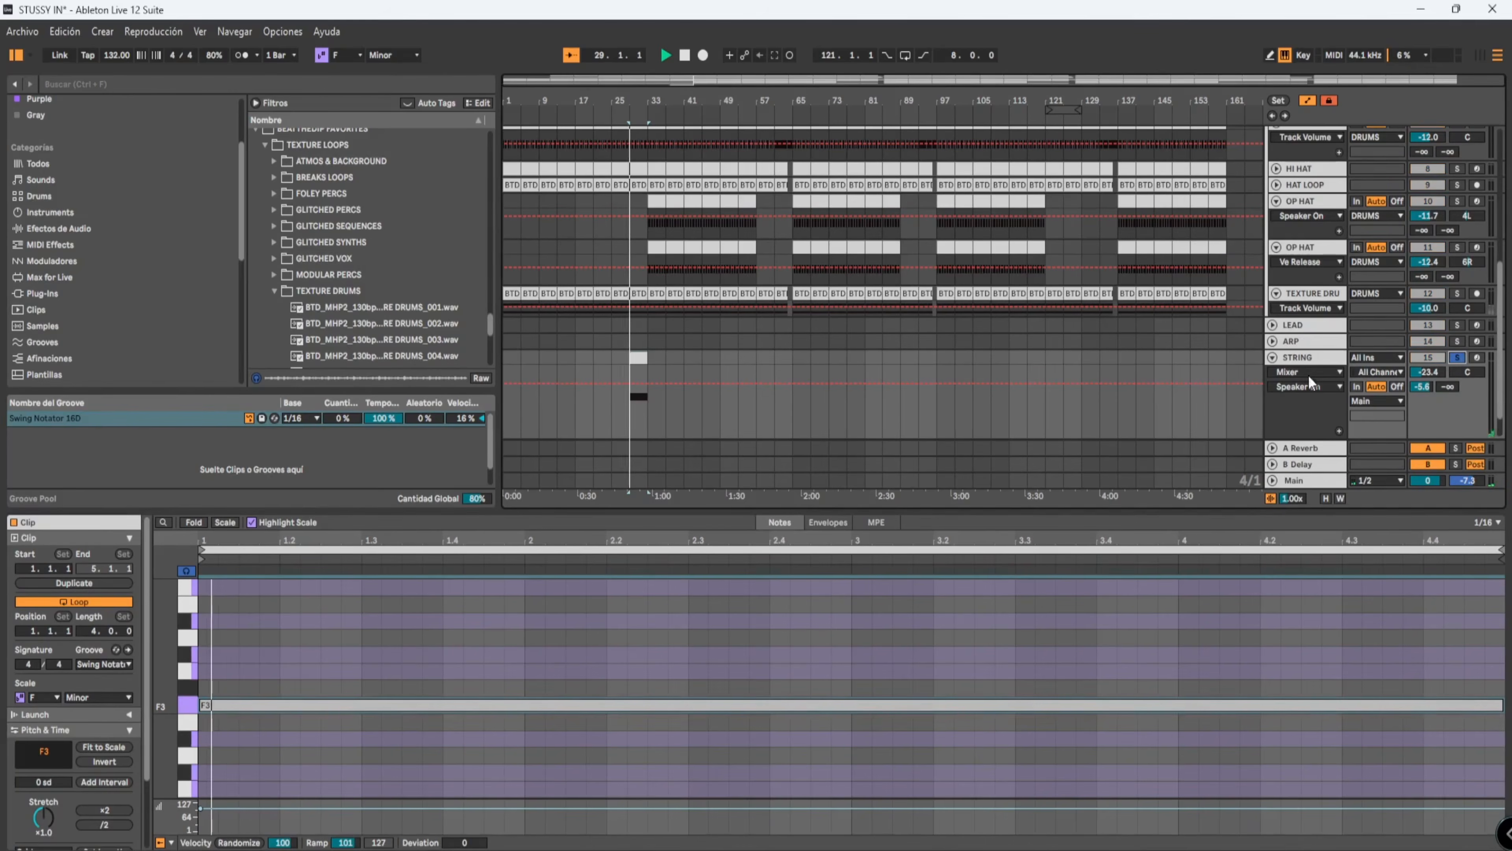
Unsolo the STRING track to hear it in the full mix, and hide the automation lanes.
click(1454, 357)
key(ctrl+alt+l)
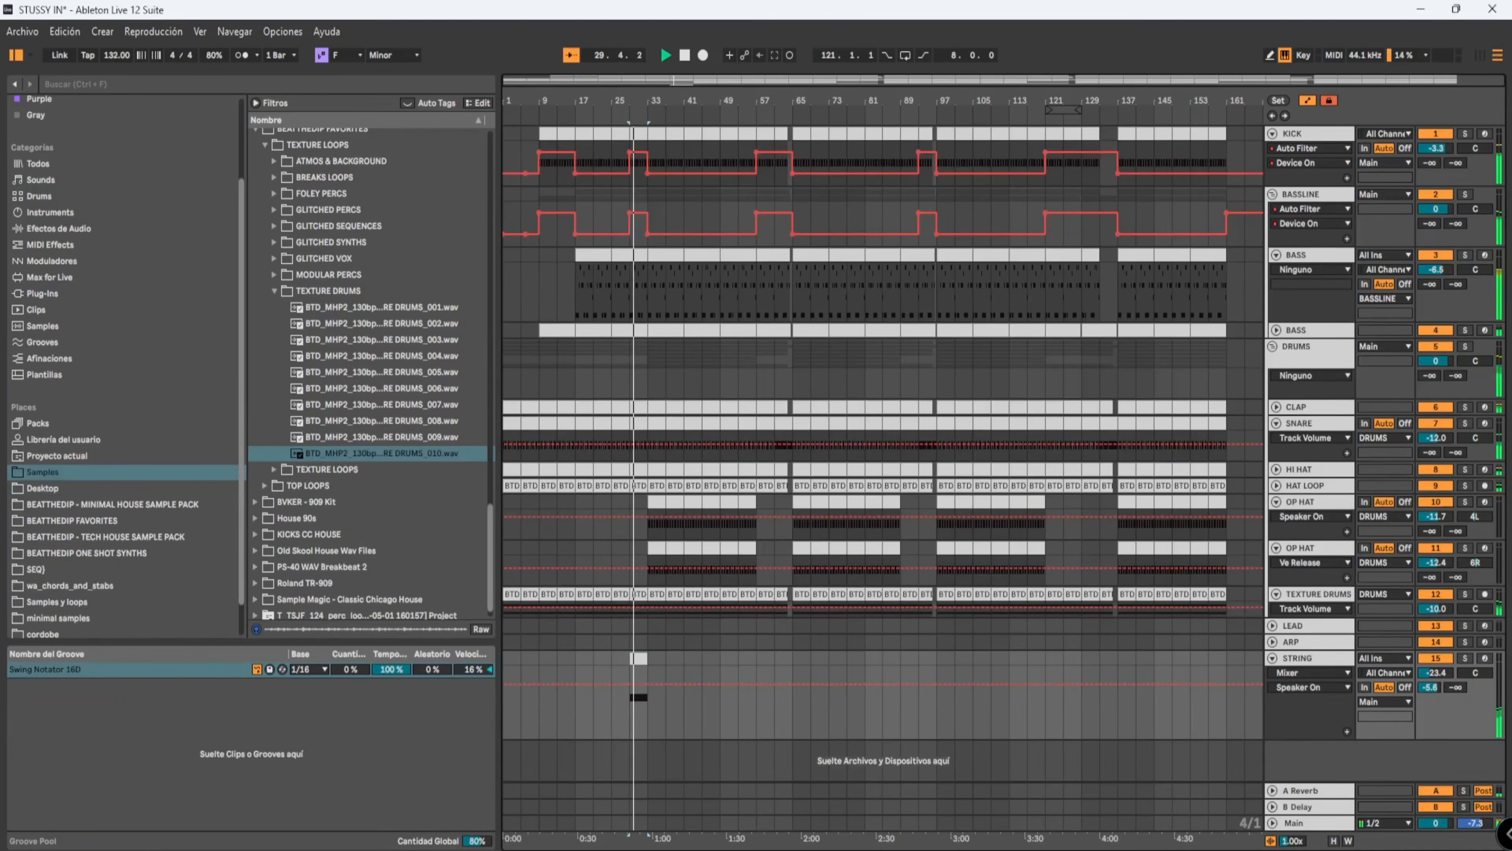
click(1308, 100)
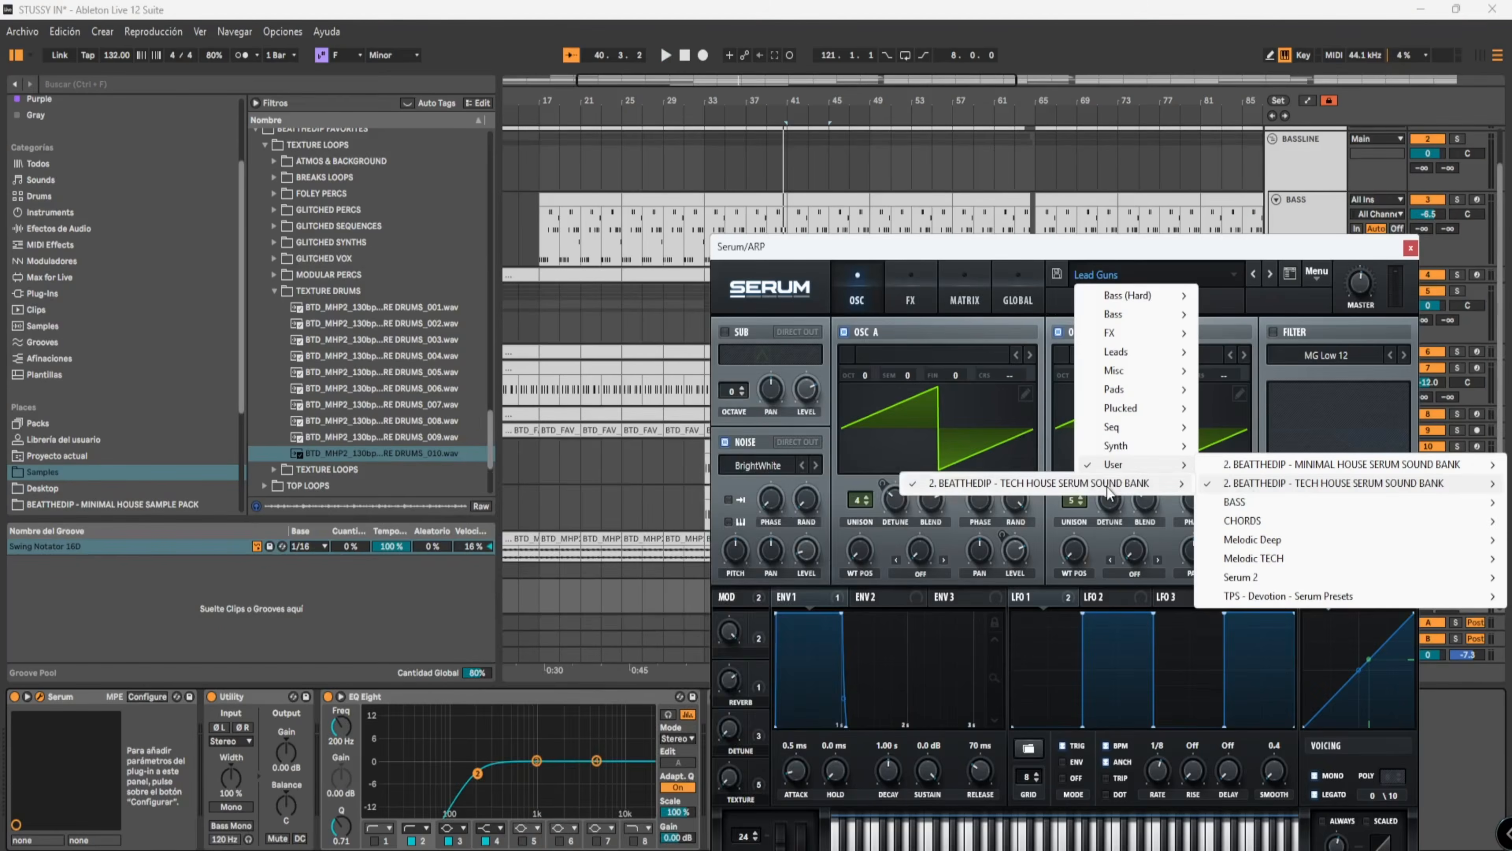
Check which User sound bank holds the ARP track's Lead Guns preset in Serum, and close the plug-in.
mouse_move(1112, 491)
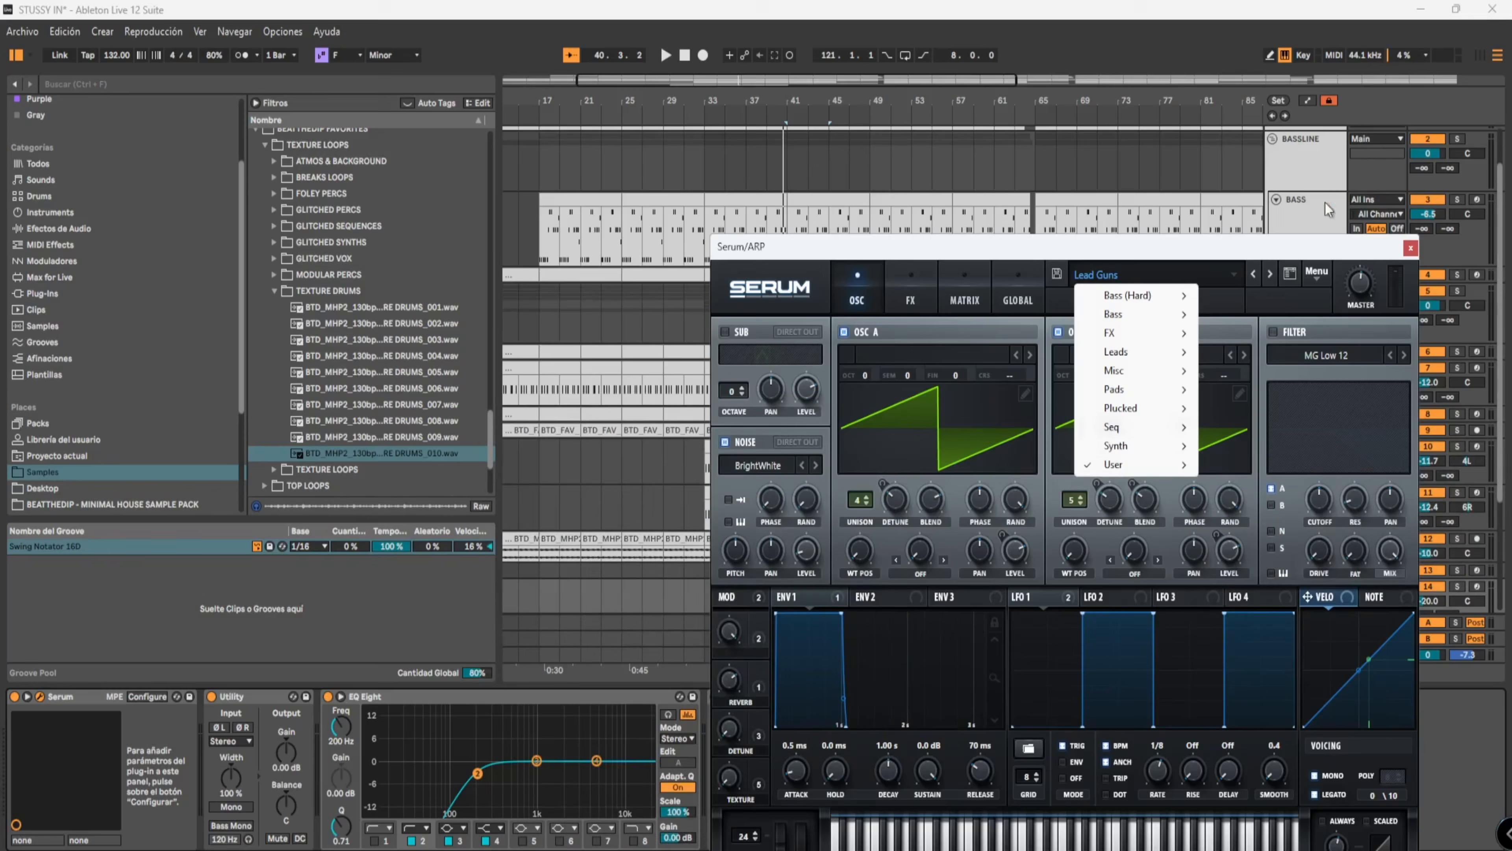
click(1408, 244)
scroll(1209, 393, down, 3)
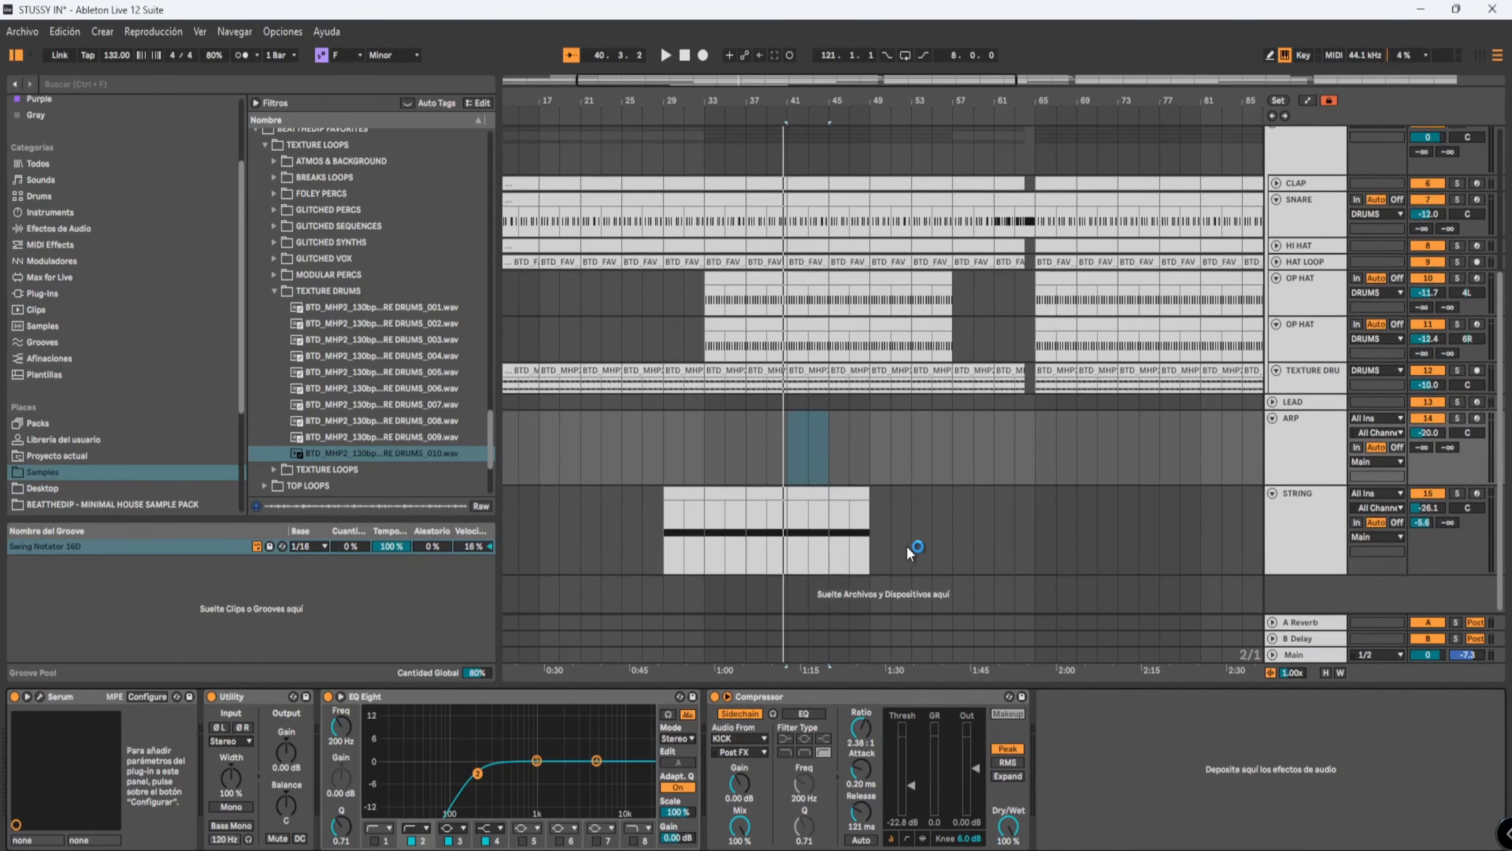
Copy a four-bar STRING clip onto the ARP track at bar 41, and audition it both soloed and in the mix.
drag(760, 515, 812, 450)
key(space)
click(1458, 418)
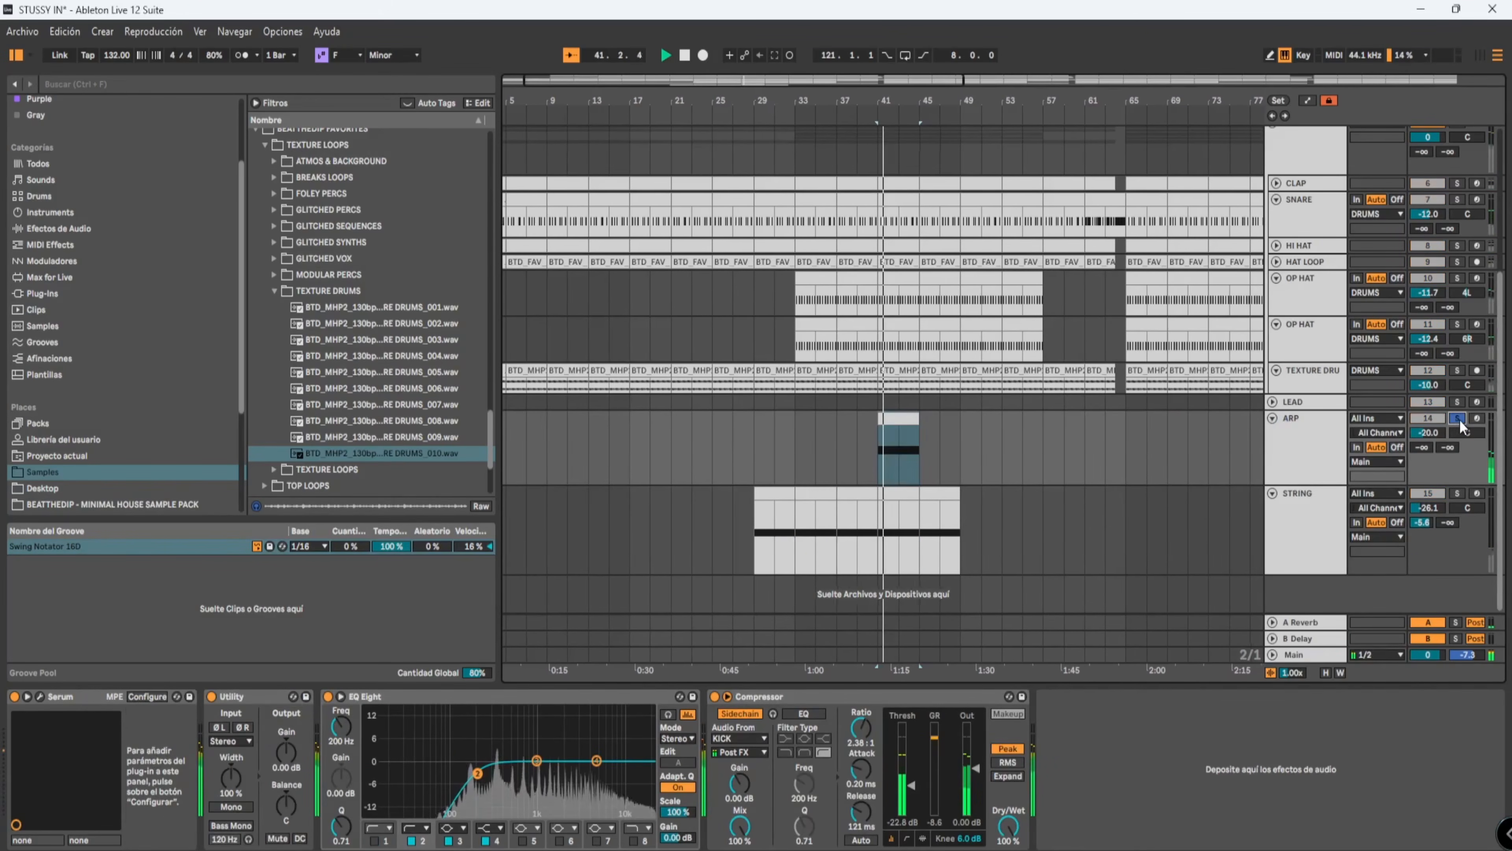
click(1459, 420)
Duplicate the ARP clip to bar 45 and lower the volumes to -21.2 dB for ARP and -32.6 dB for STRING.
drag(1433, 430, 1433, 435)
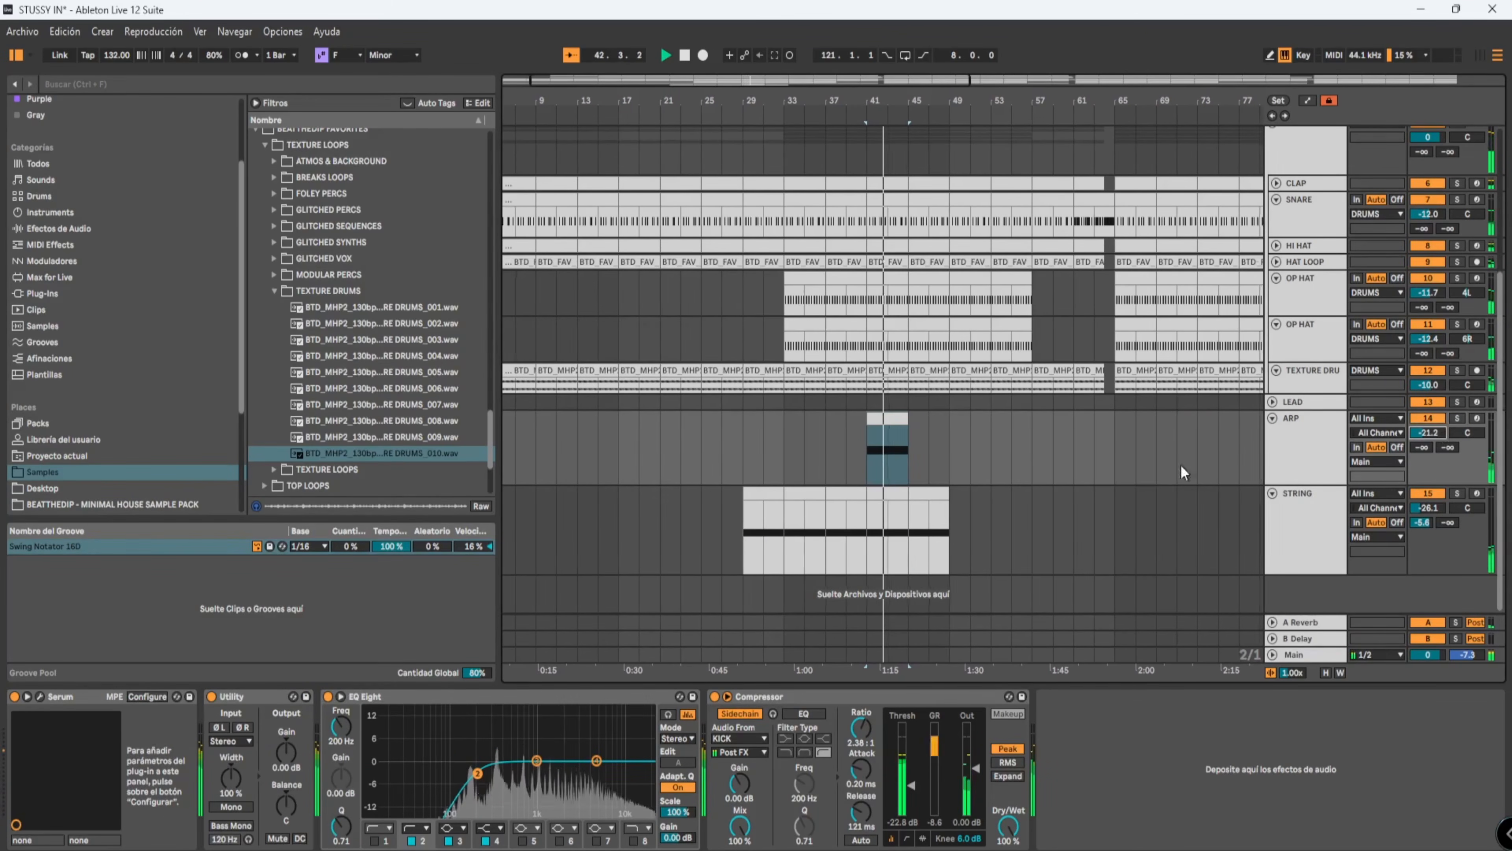
click(883, 417)
key(ctrl+d)
drag(1433, 507, 1433, 525)
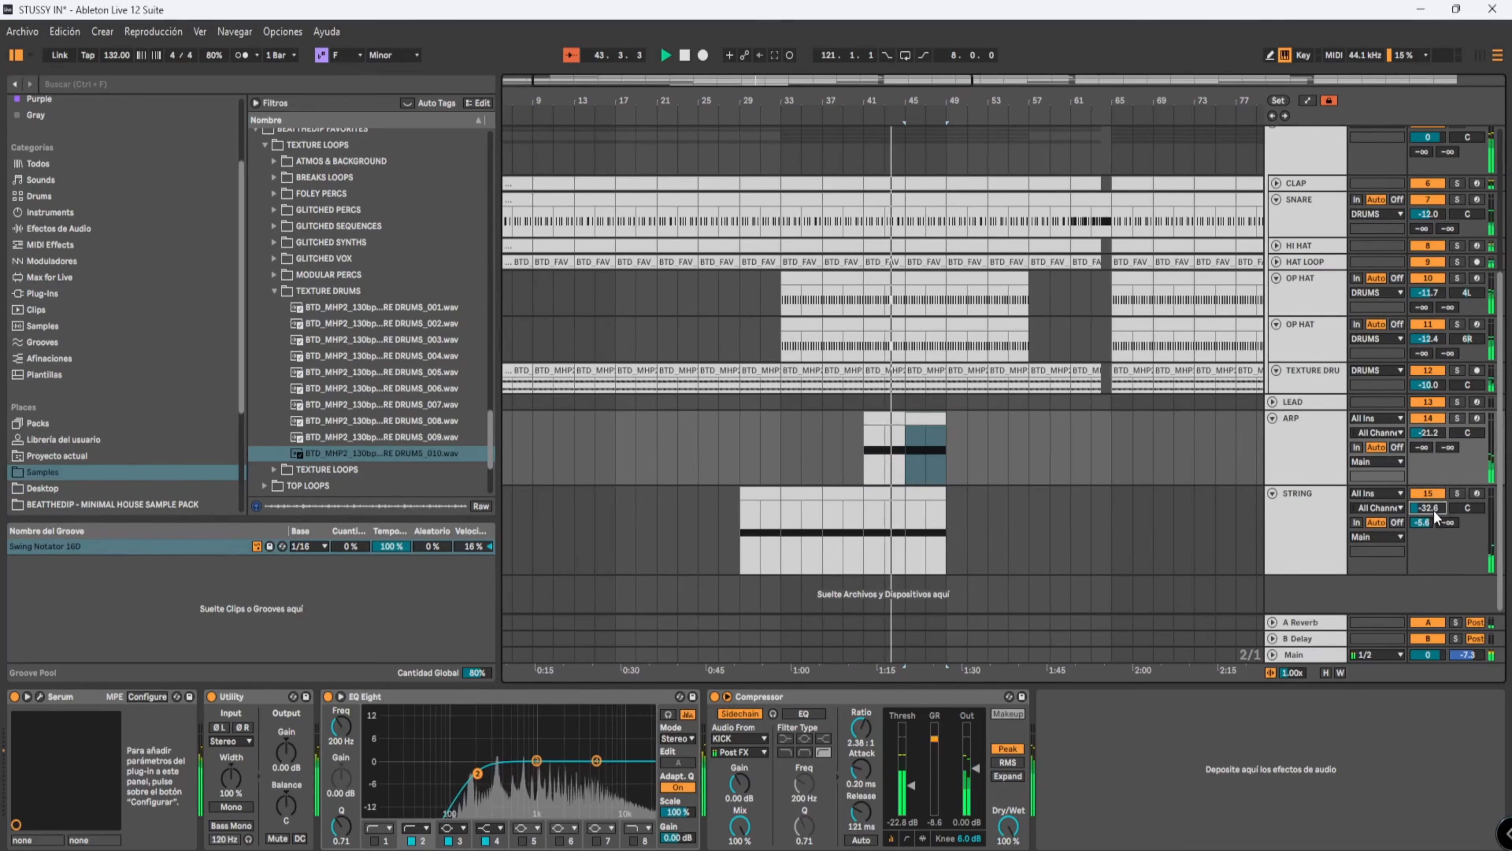
Set STRING to -31.2 dB panned 6L, and extend the ARP clips to bar 57 and the STRING clips to bar 65.
click(1290, 544)
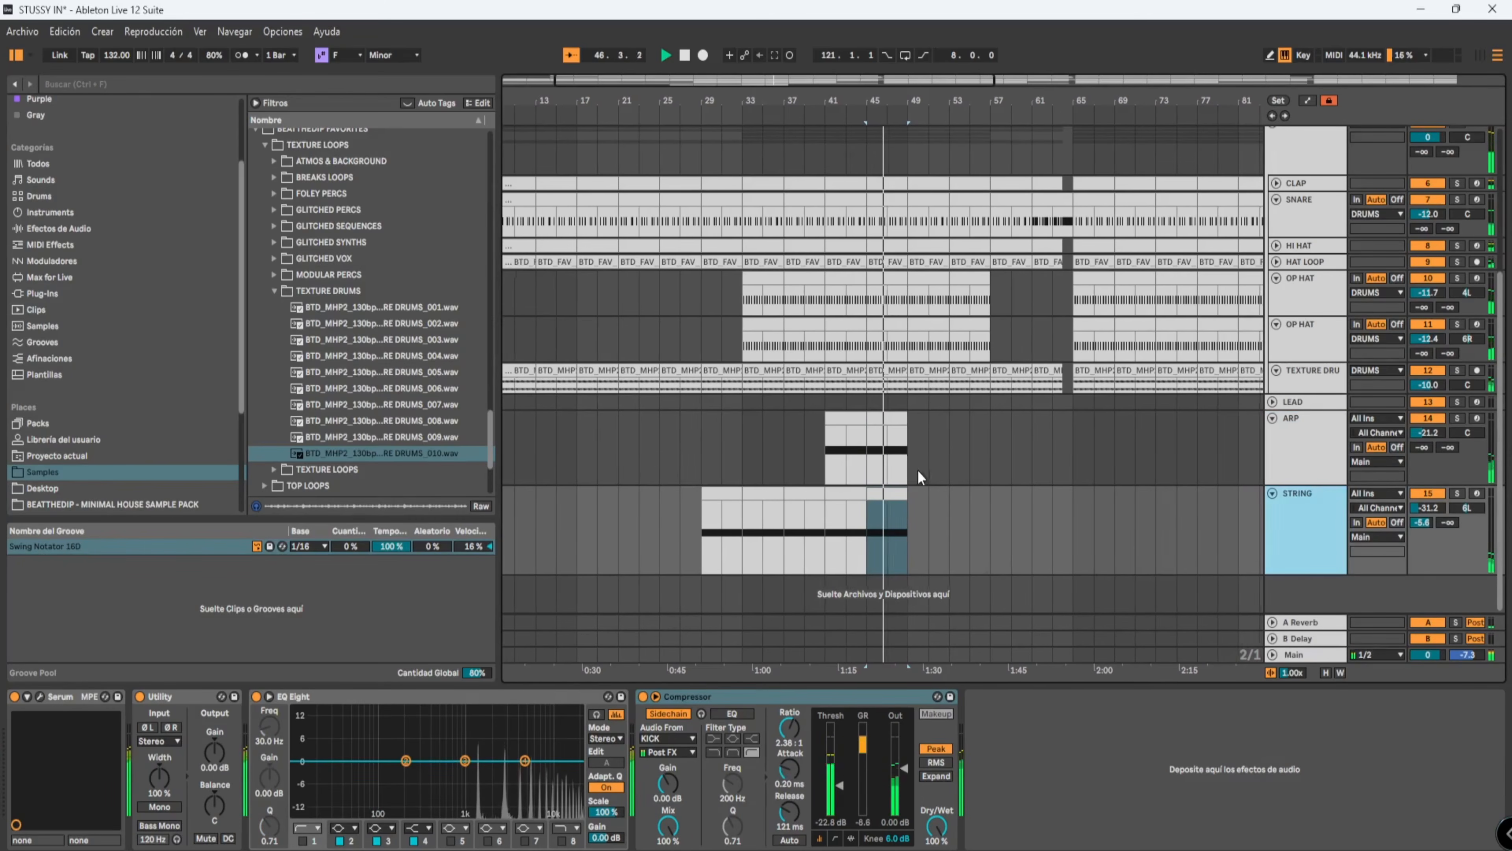
click(874, 496)
click(885, 421)
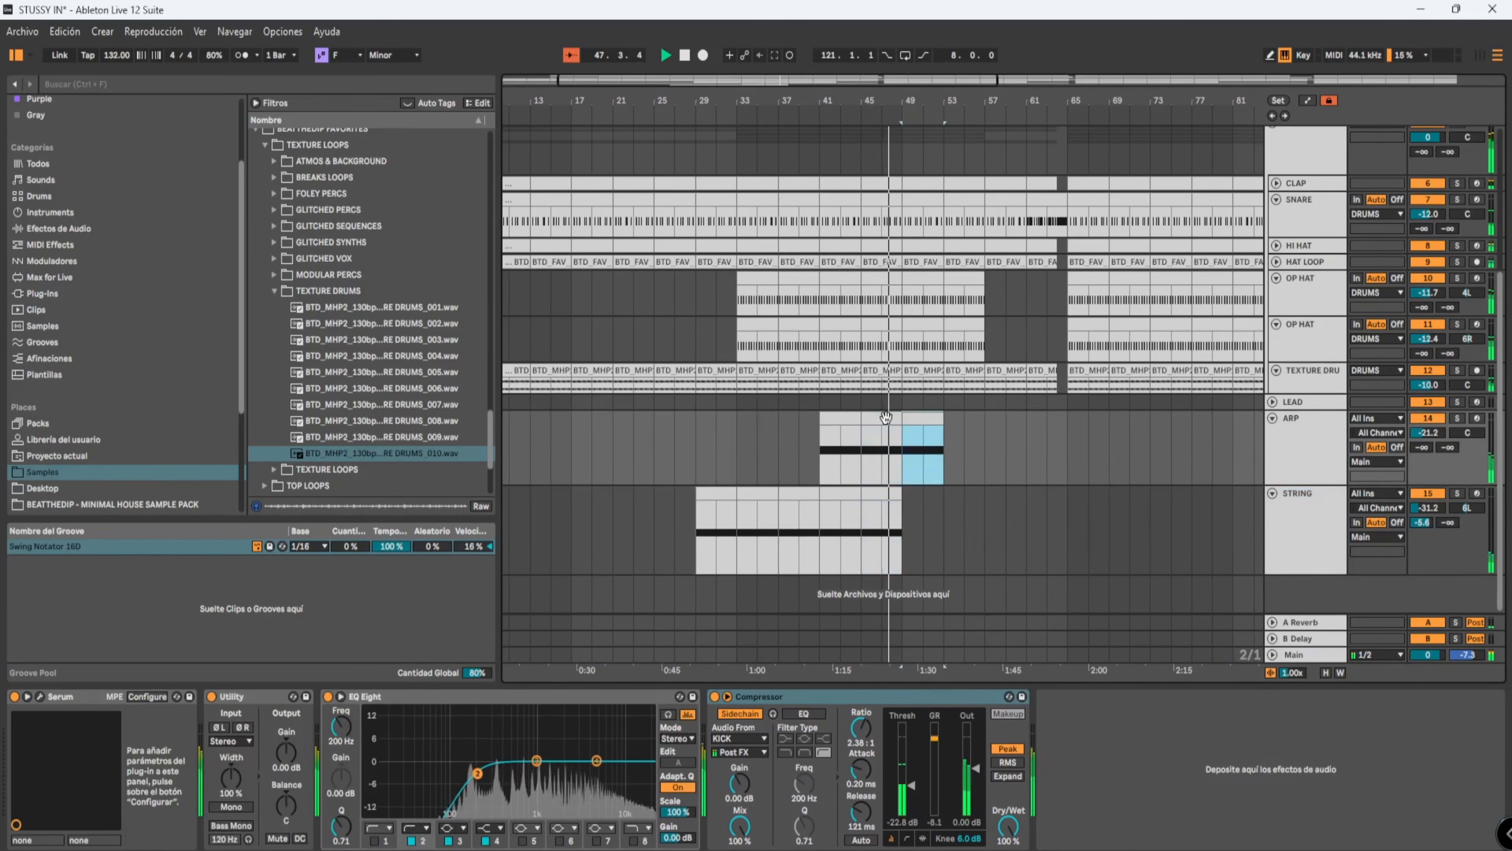
Unfold LEAD, audition it soloed from bar 57 at a volume of -11.1 dB, and open its clip's notes.
click(1273, 401)
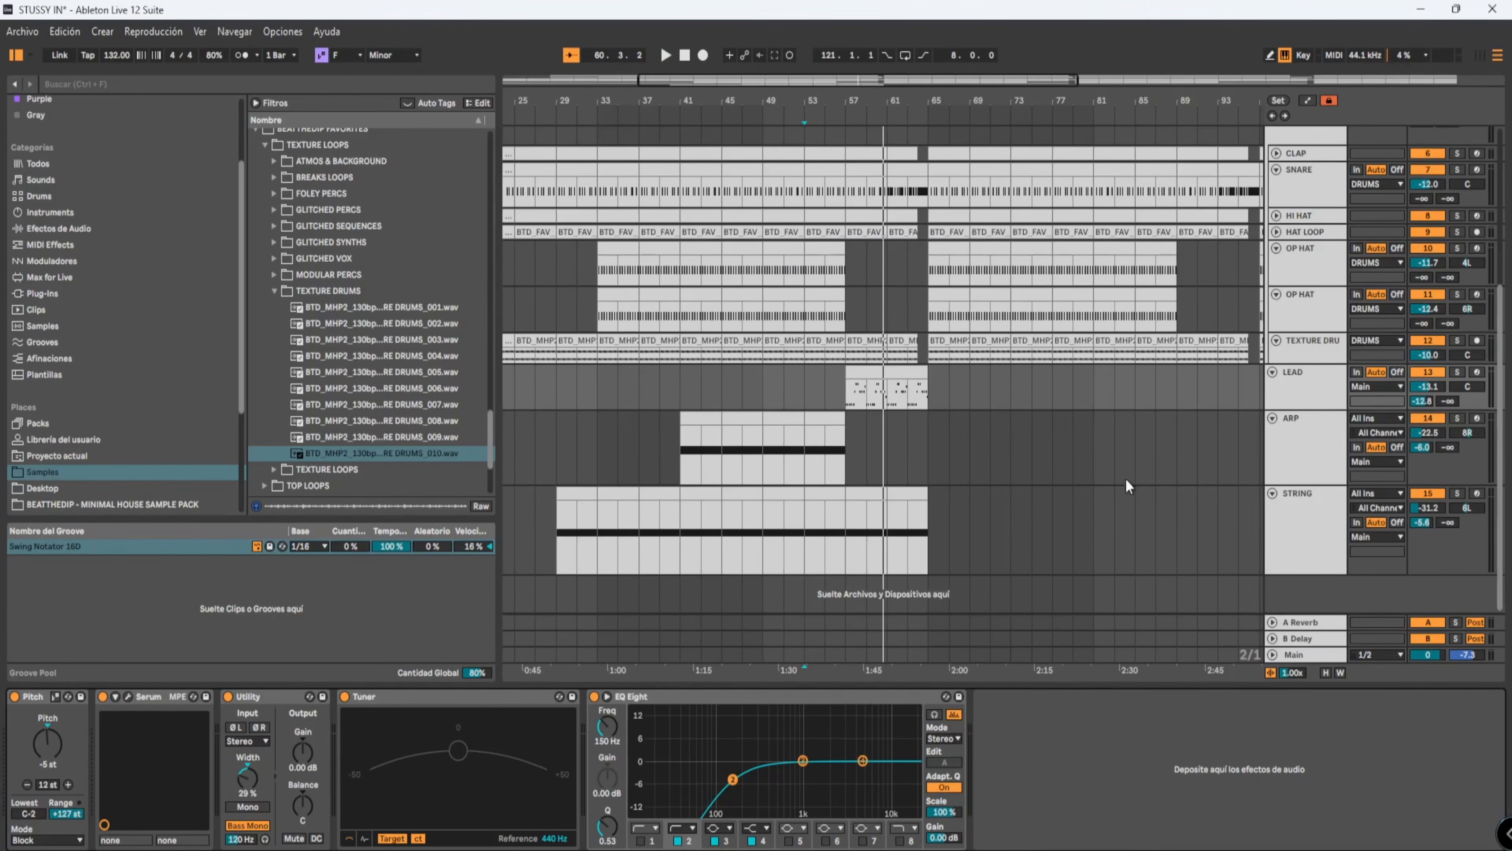
key(space)
click(1457, 372)
click(980, 374)
key(space)
key(space)
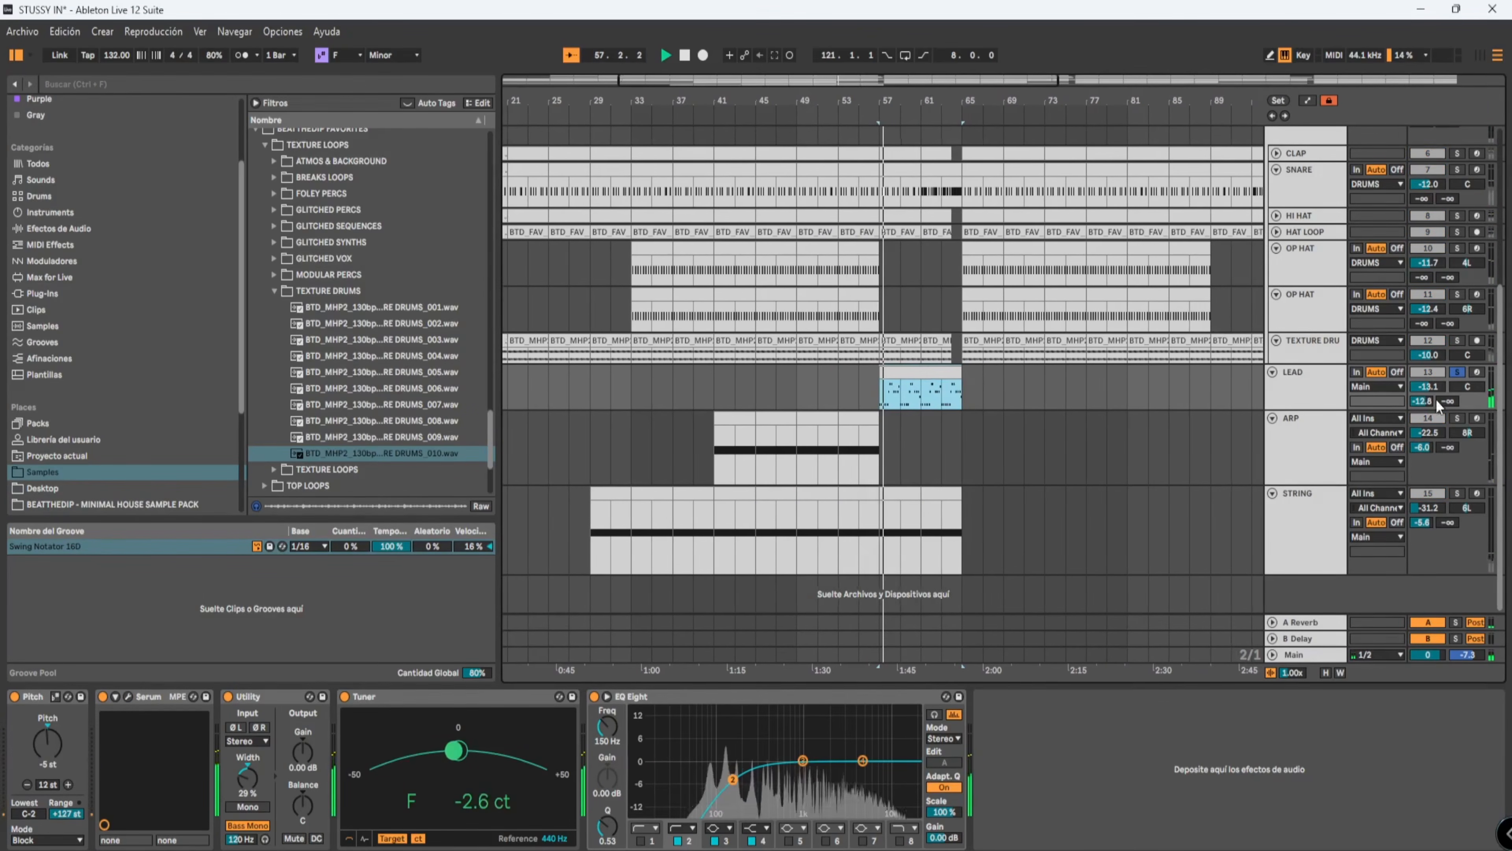
drag(1432, 388, 1431, 377)
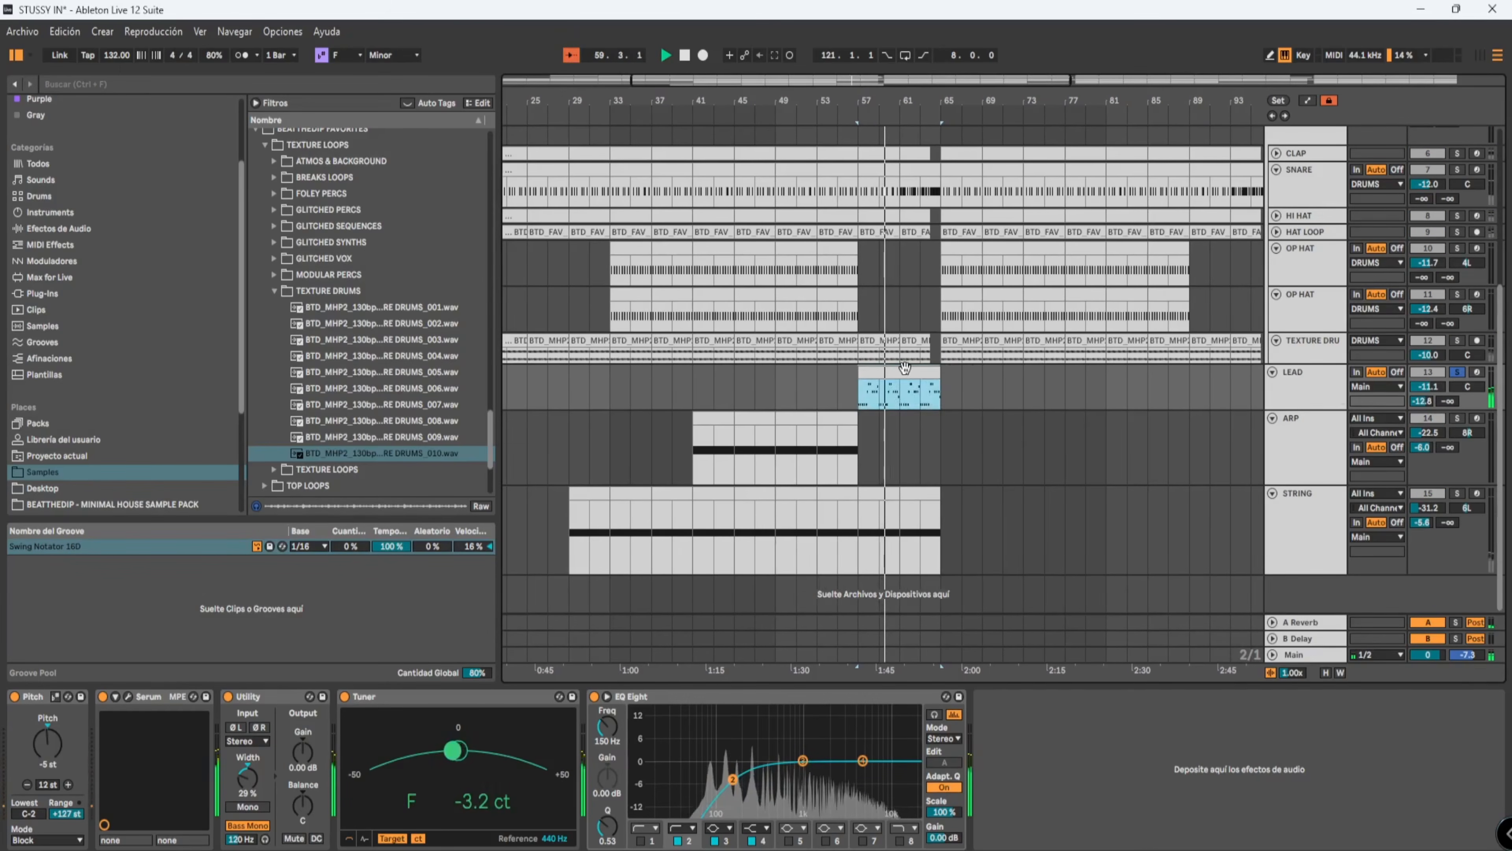
double_click(938, 367)
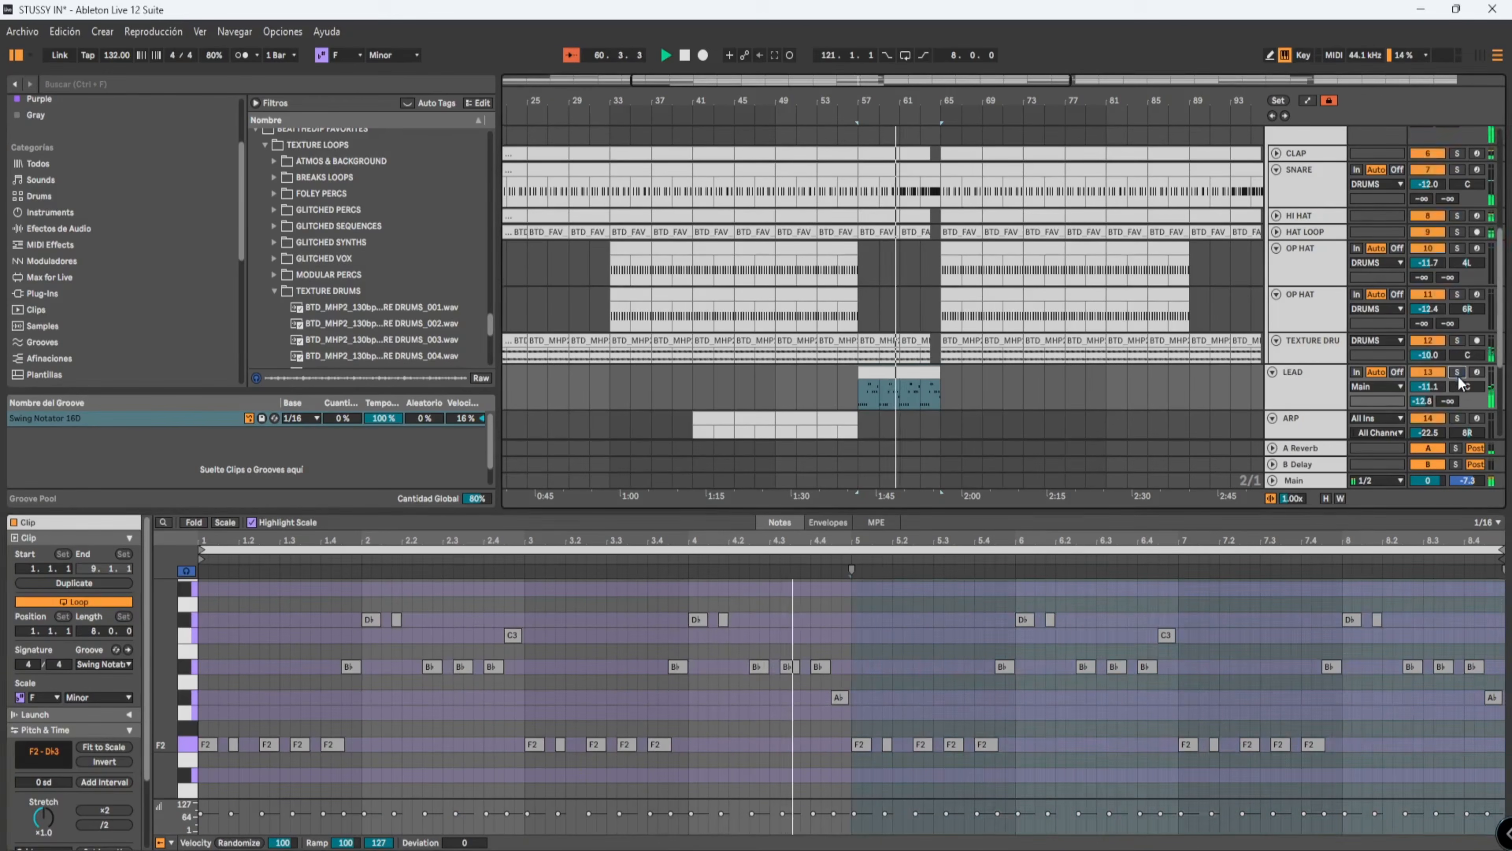
Duplicate the LEAD clip to bar 65 and shorten the bar 57 clip so it ends half a bar before bar 65.
scroll(946, 332, down, 5)
click(911, 214)
key(ctrl+d)
scroll(941, 220, up, 5)
drag(937, 222, 902, 229)
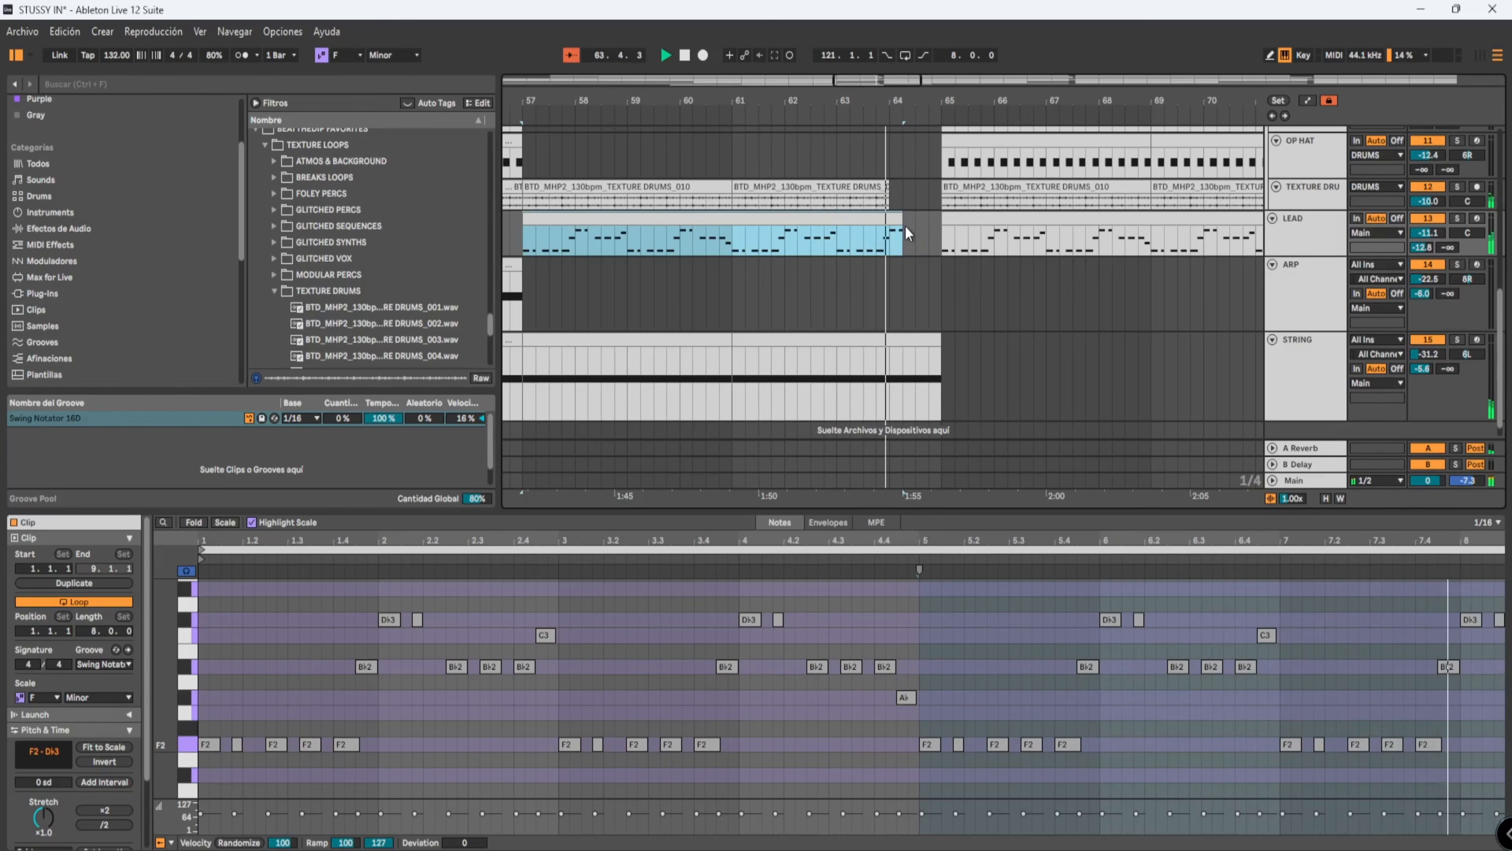
scroll(926, 265, up, 2)
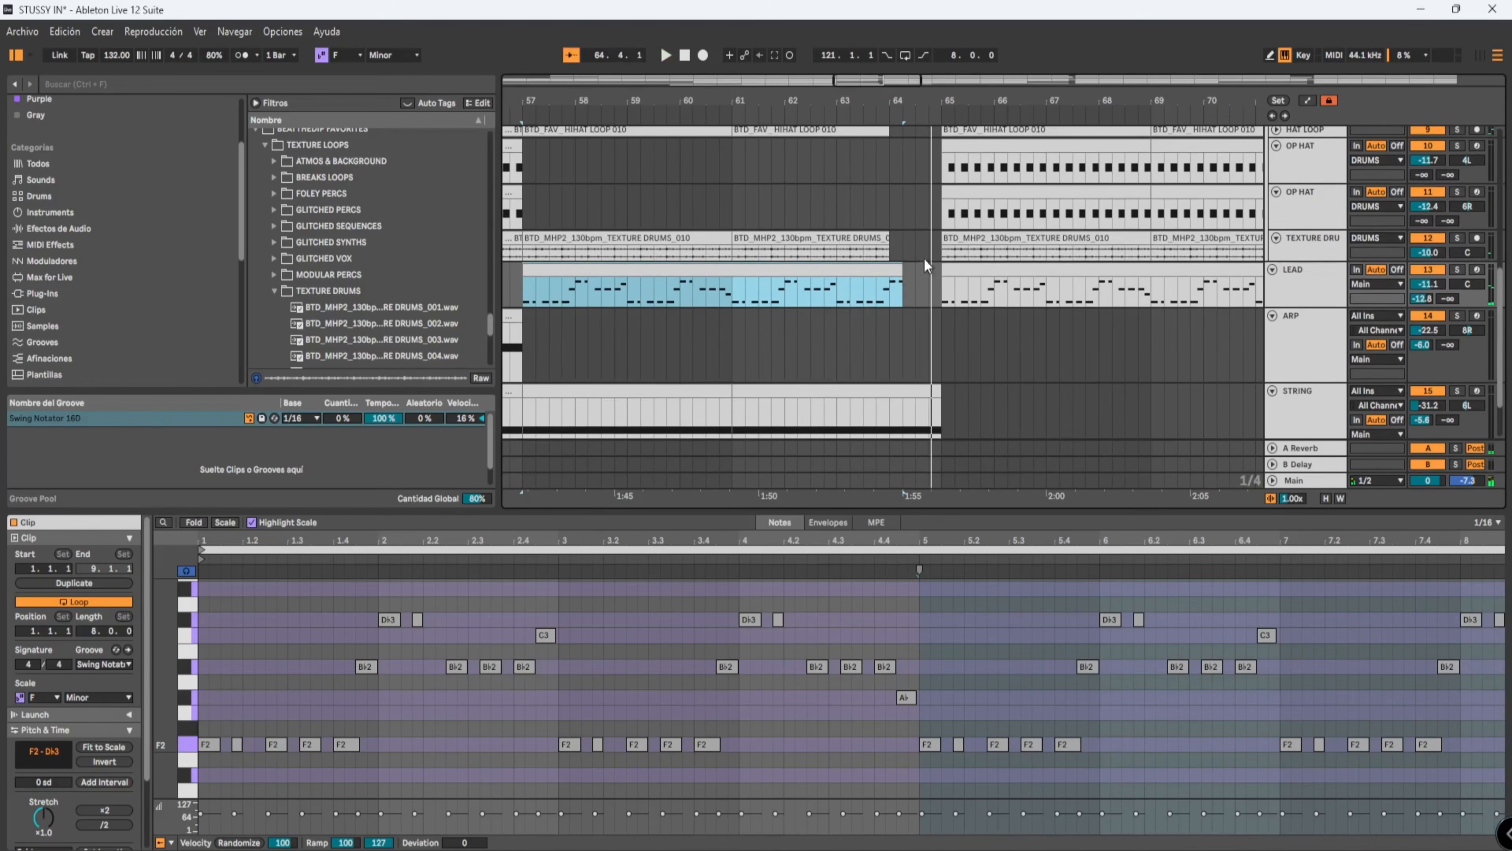
click(875, 292)
scroll(931, 352, down, 2)
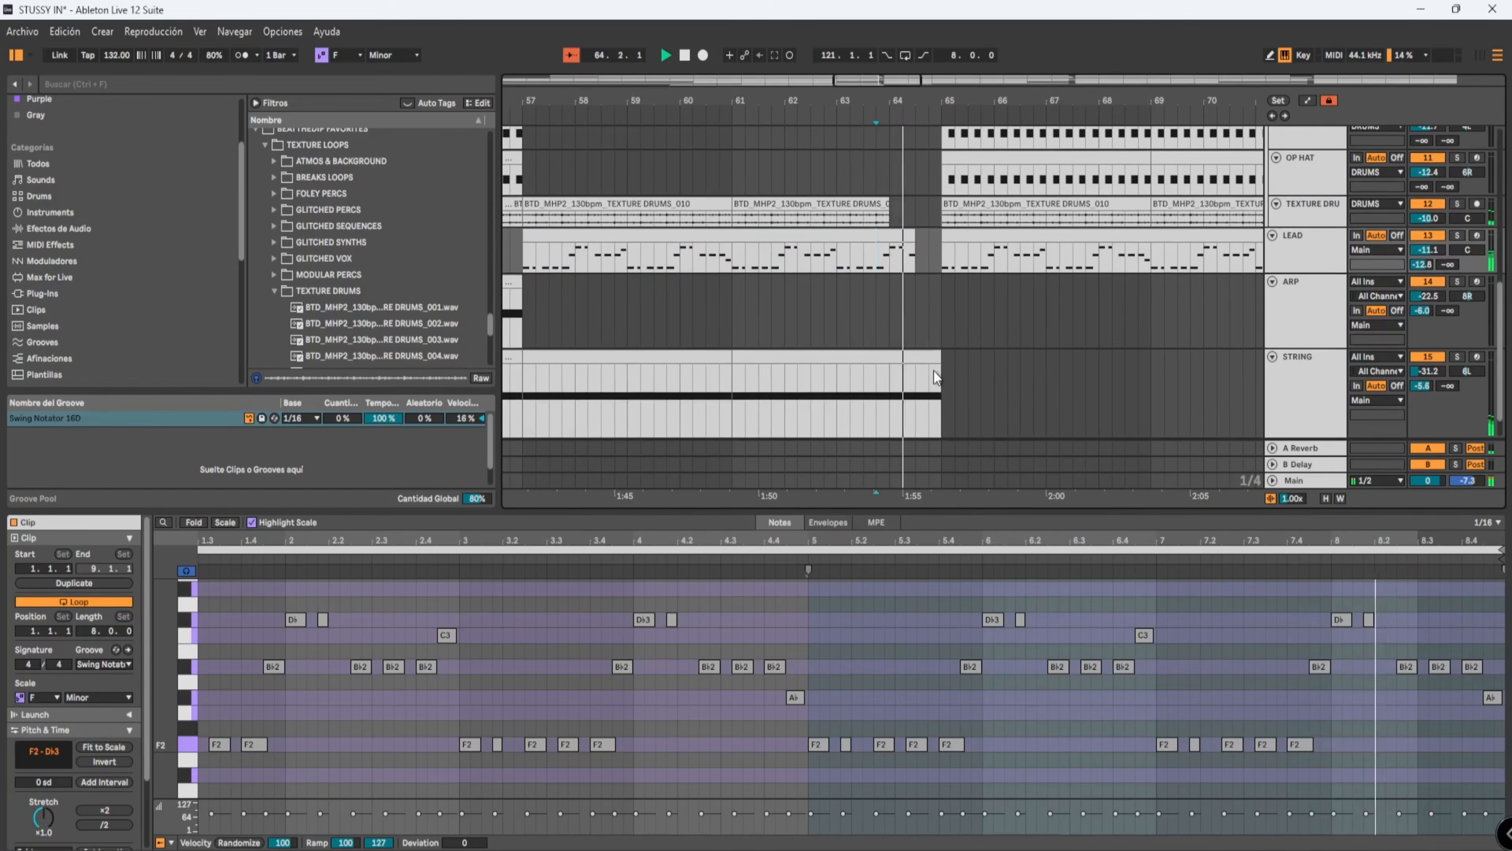
Copy a four-bar ARP clip to bar 65 and play the arrangement from there.
scroll(968, 357, down, 6)
key(space)
drag(748, 282, 798, 291)
key(space)
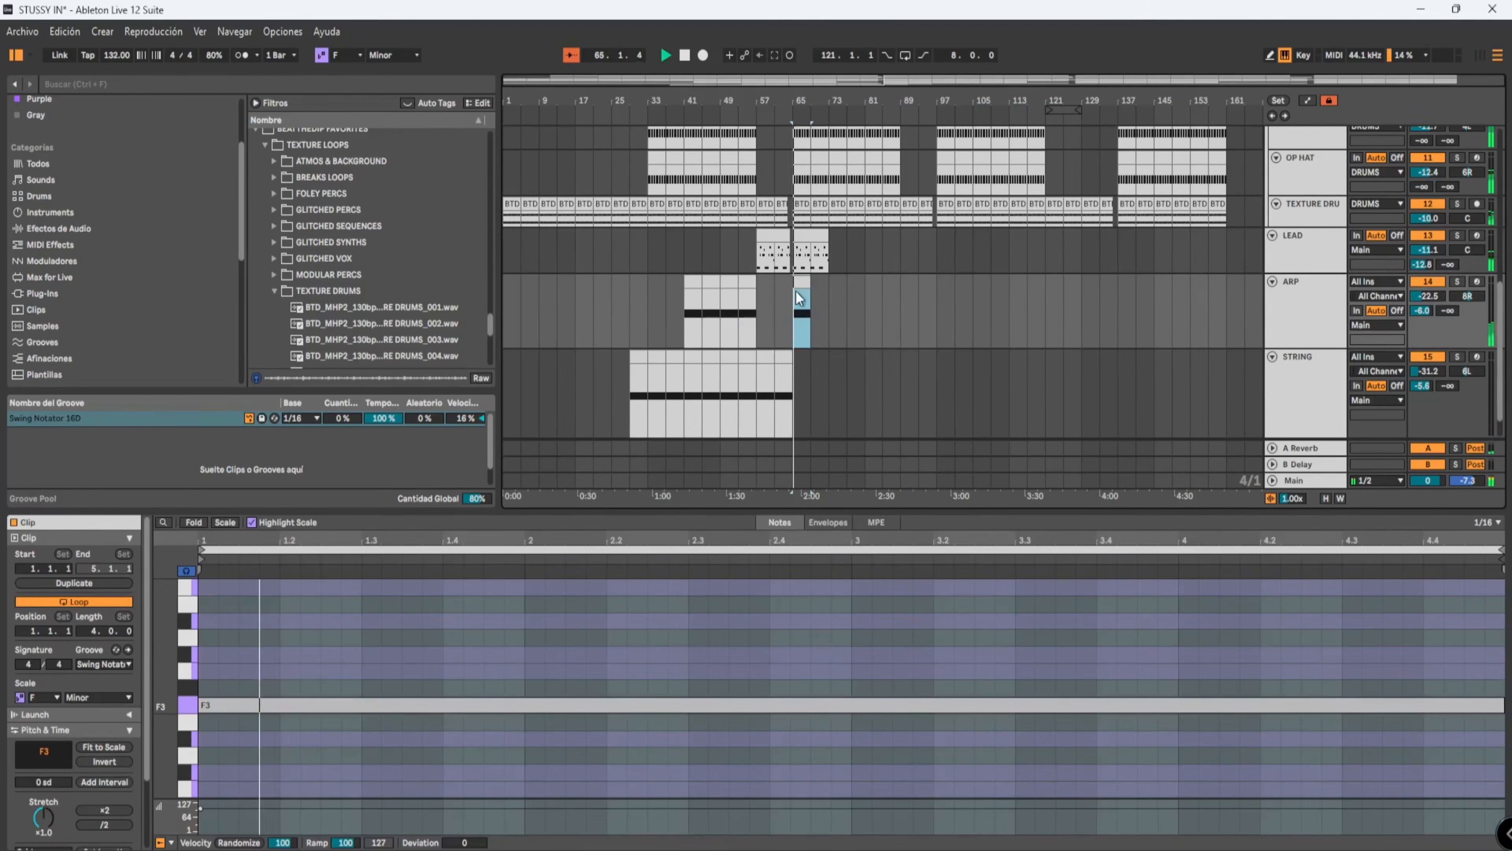
Duplicate the LEAD and ARP clips onward from bar 65, and copy STRING clips to bars 89–97 and 121–137.
click(813, 264)
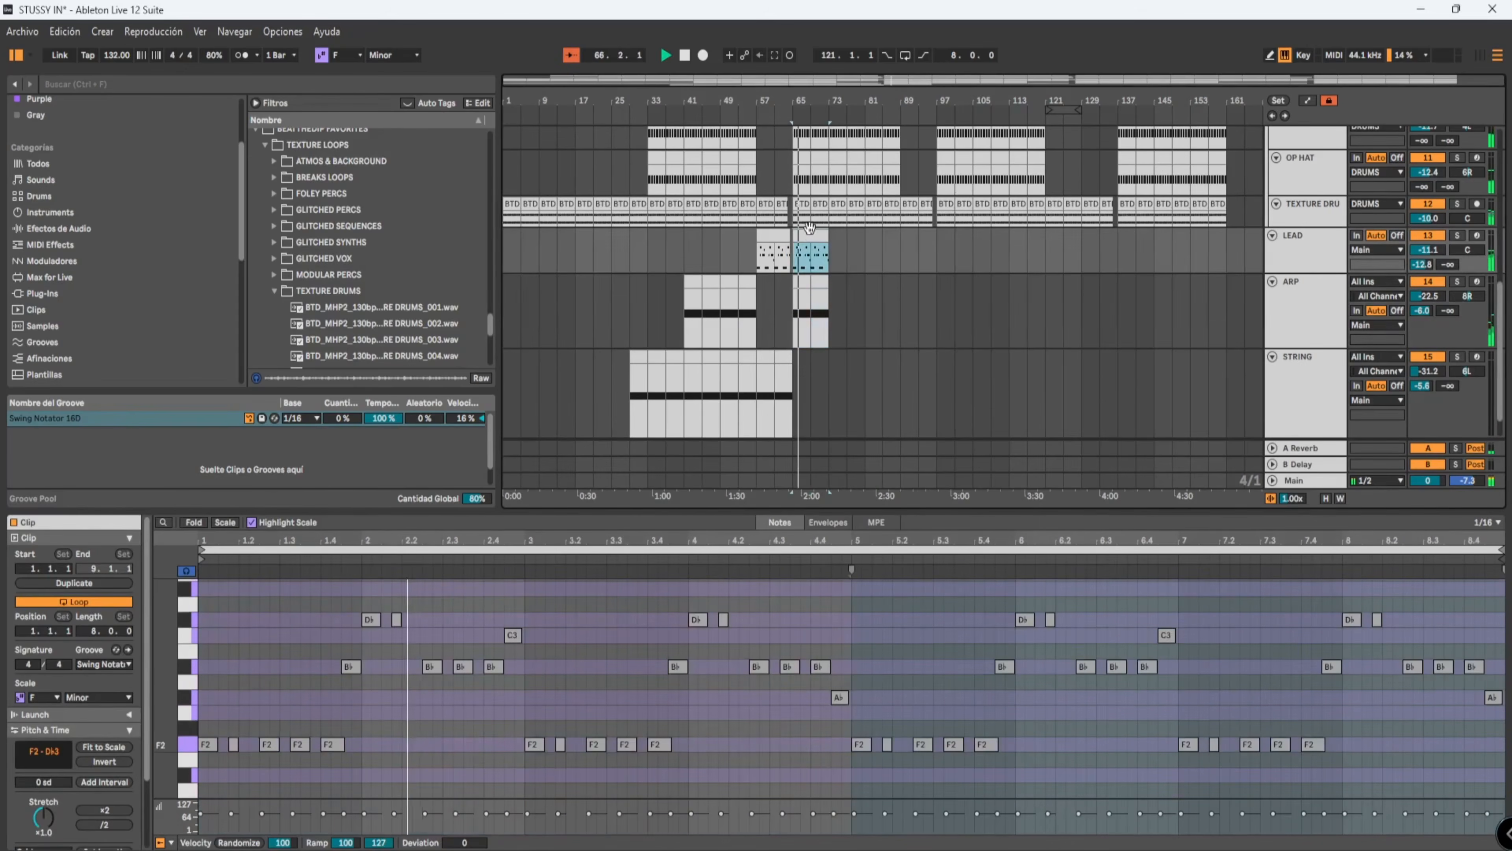
shift+click(816, 283)
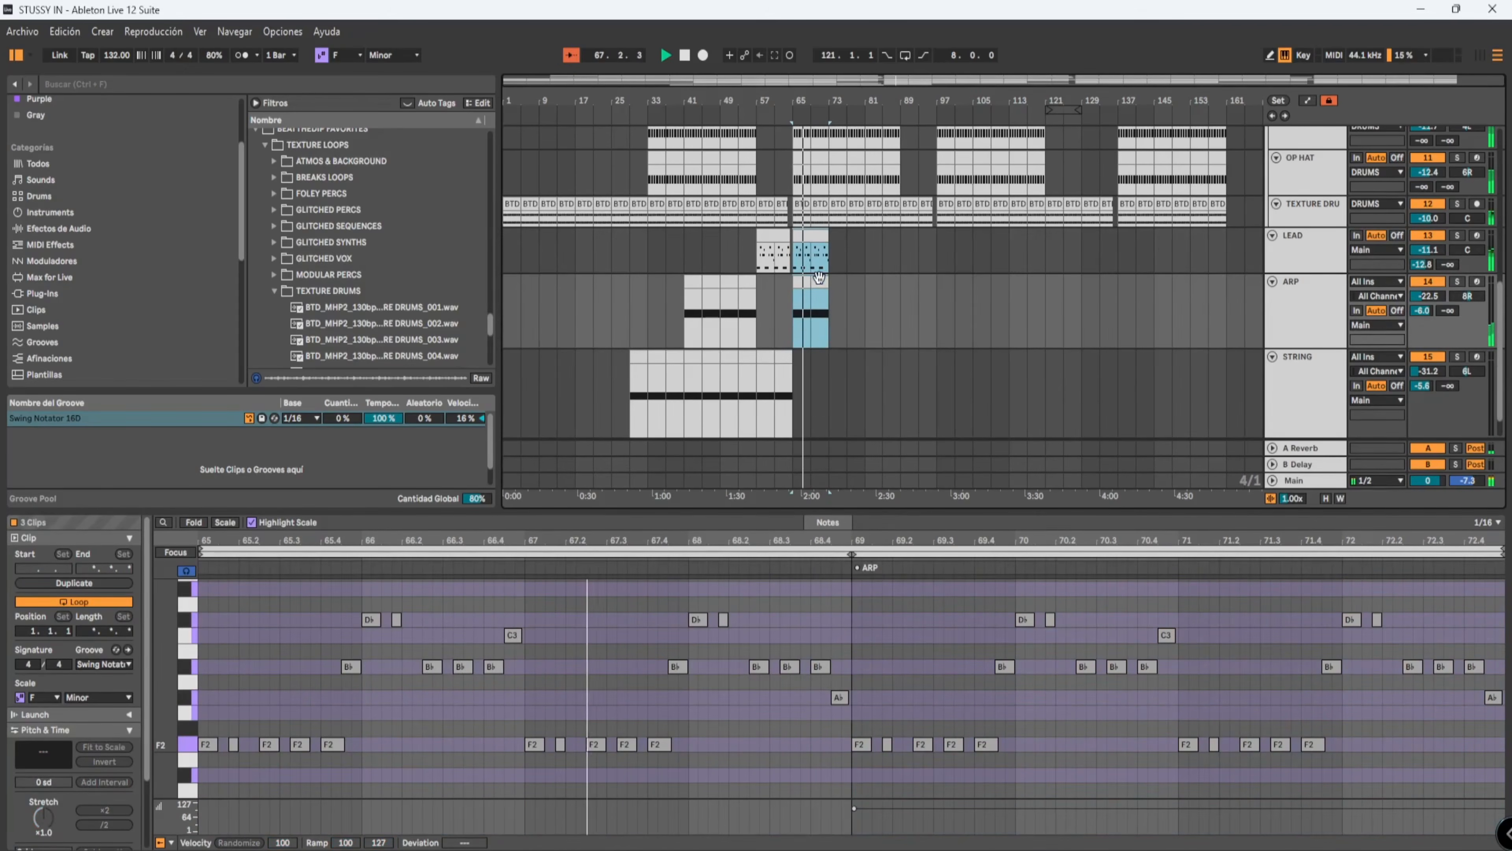
key(ctrl+d)
key(ctrl+d)
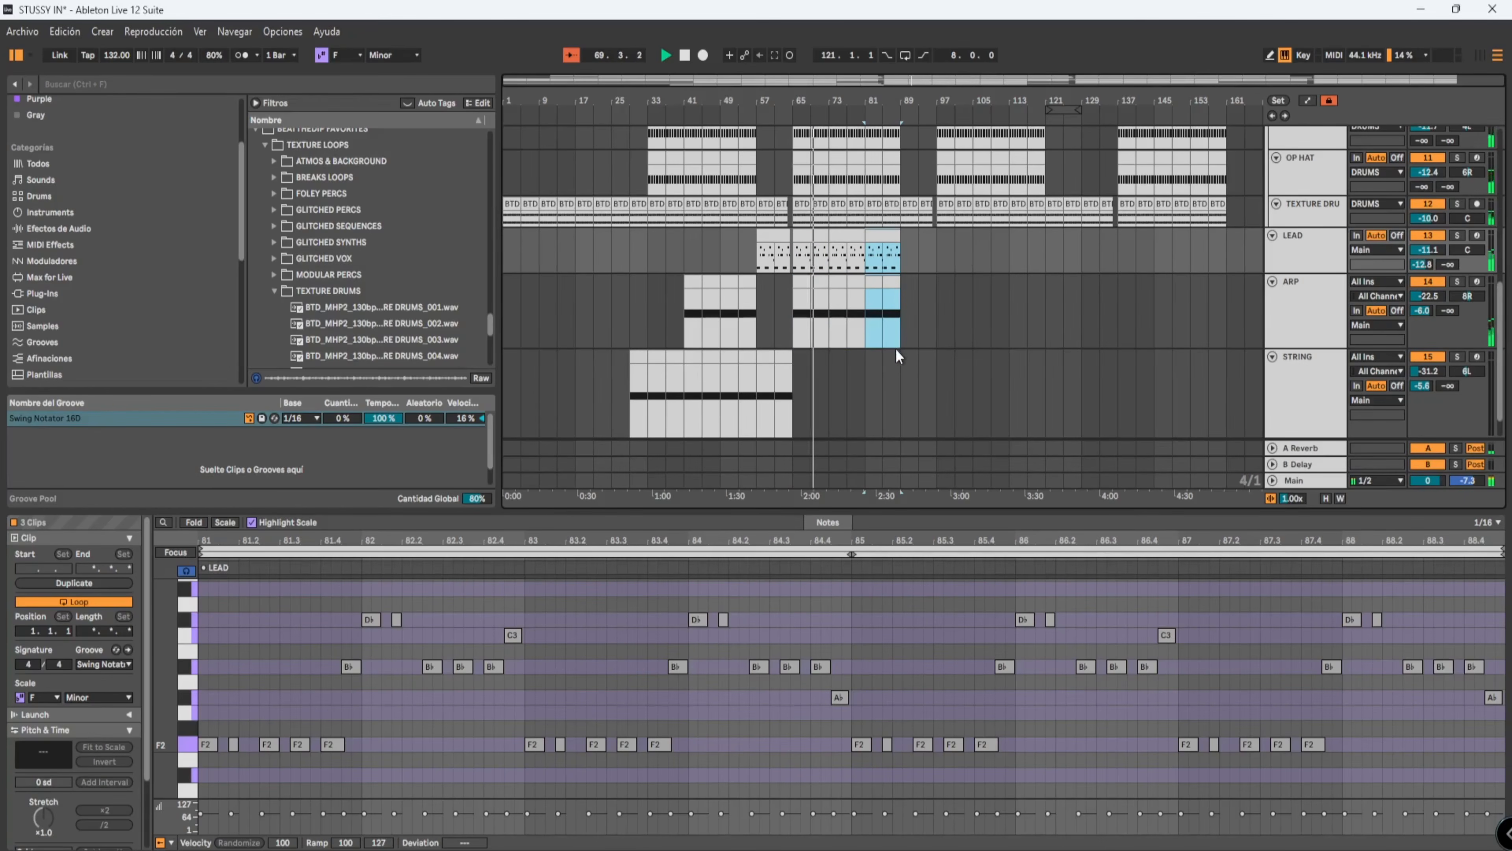
key(ctrl+d)
click(769, 363)
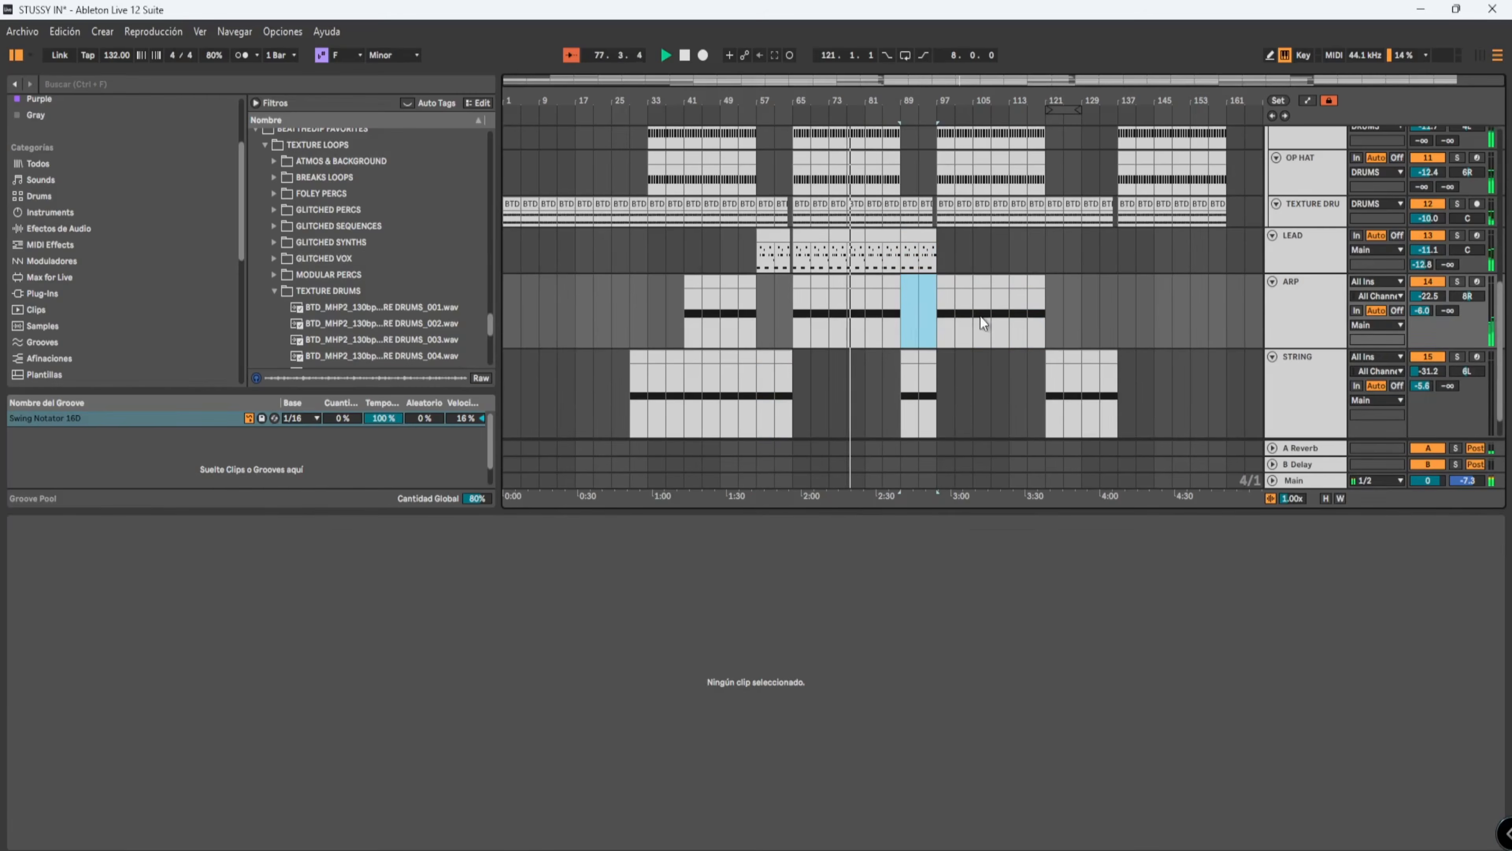
Duplicate the LEAD clip from bar 89 onward up to bar 137, leaving a short gap just before bar 137.
click(922, 238)
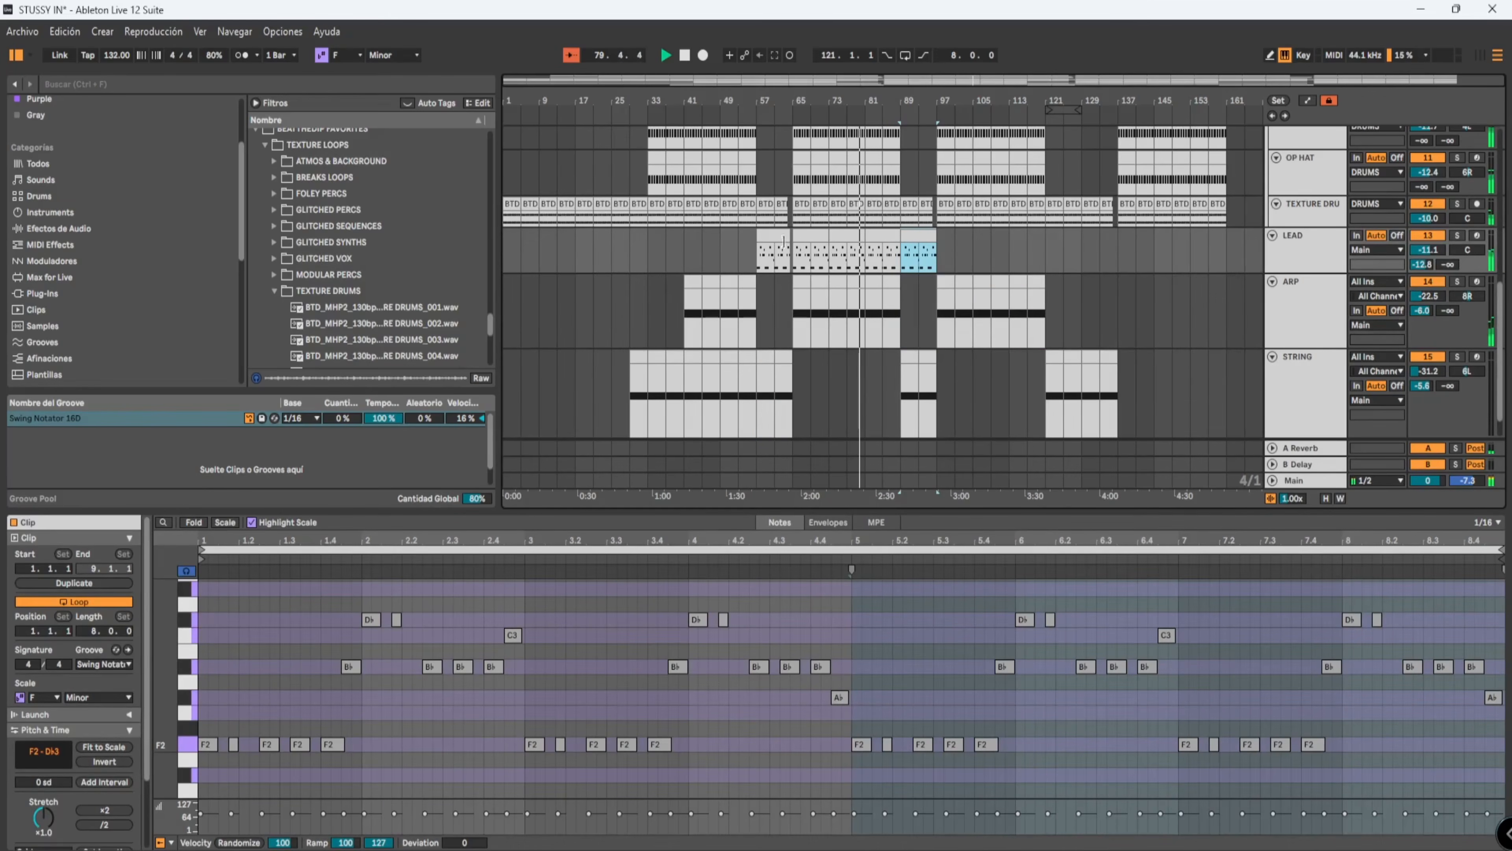
key(ctrl+d)
key(ctrl+d)
key(ctrl+d)
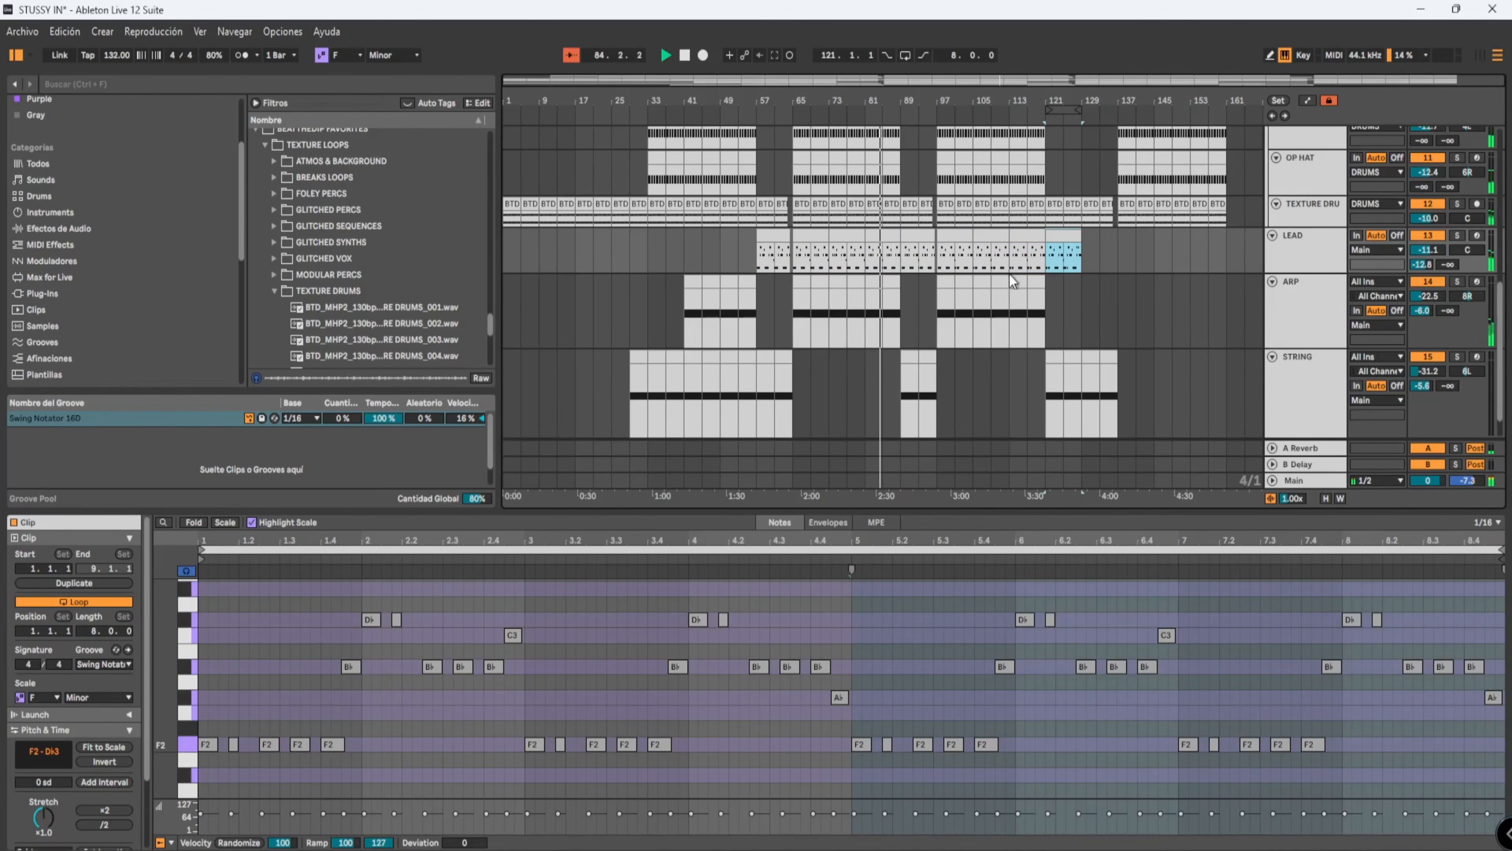
drag(920, 238, 1074, 253)
Copy two ARP clips to bar 137 and duplicate them up to bar 161.
click(946, 280)
shift+click(963, 281)
drag(964, 281, 1145, 297)
key(ctrl+d)
key(ctrl+d)
scroll(1072, 314, down, 1)
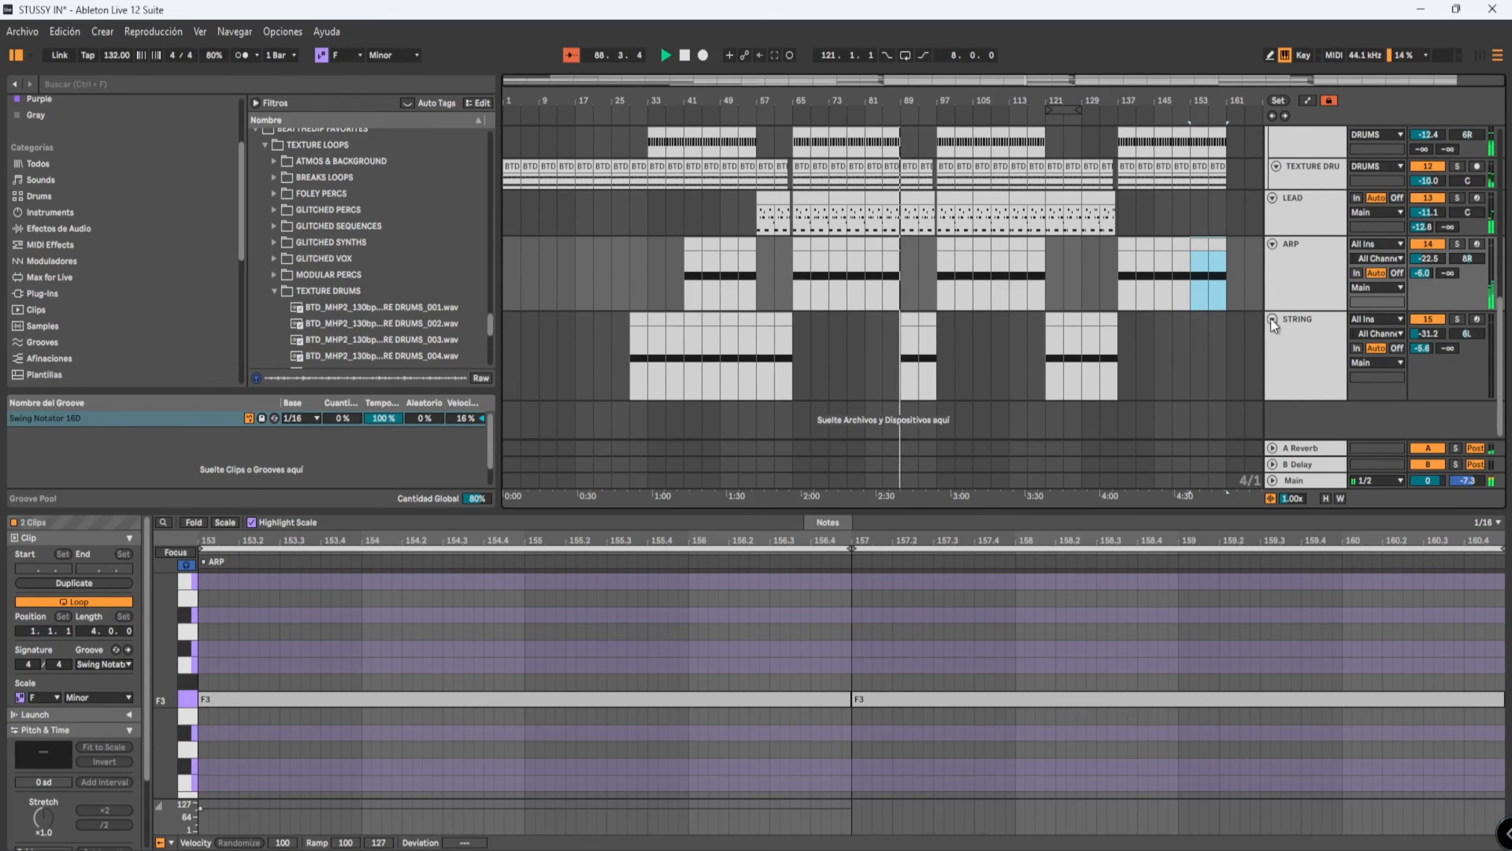
Fold the STRING track and fill ARP from bar 89 to bar 96, leaving the last bar before 97 empty.
scroll(1005, 330, up, 1)
click(912, 285)
scroll(912, 285, up, 1)
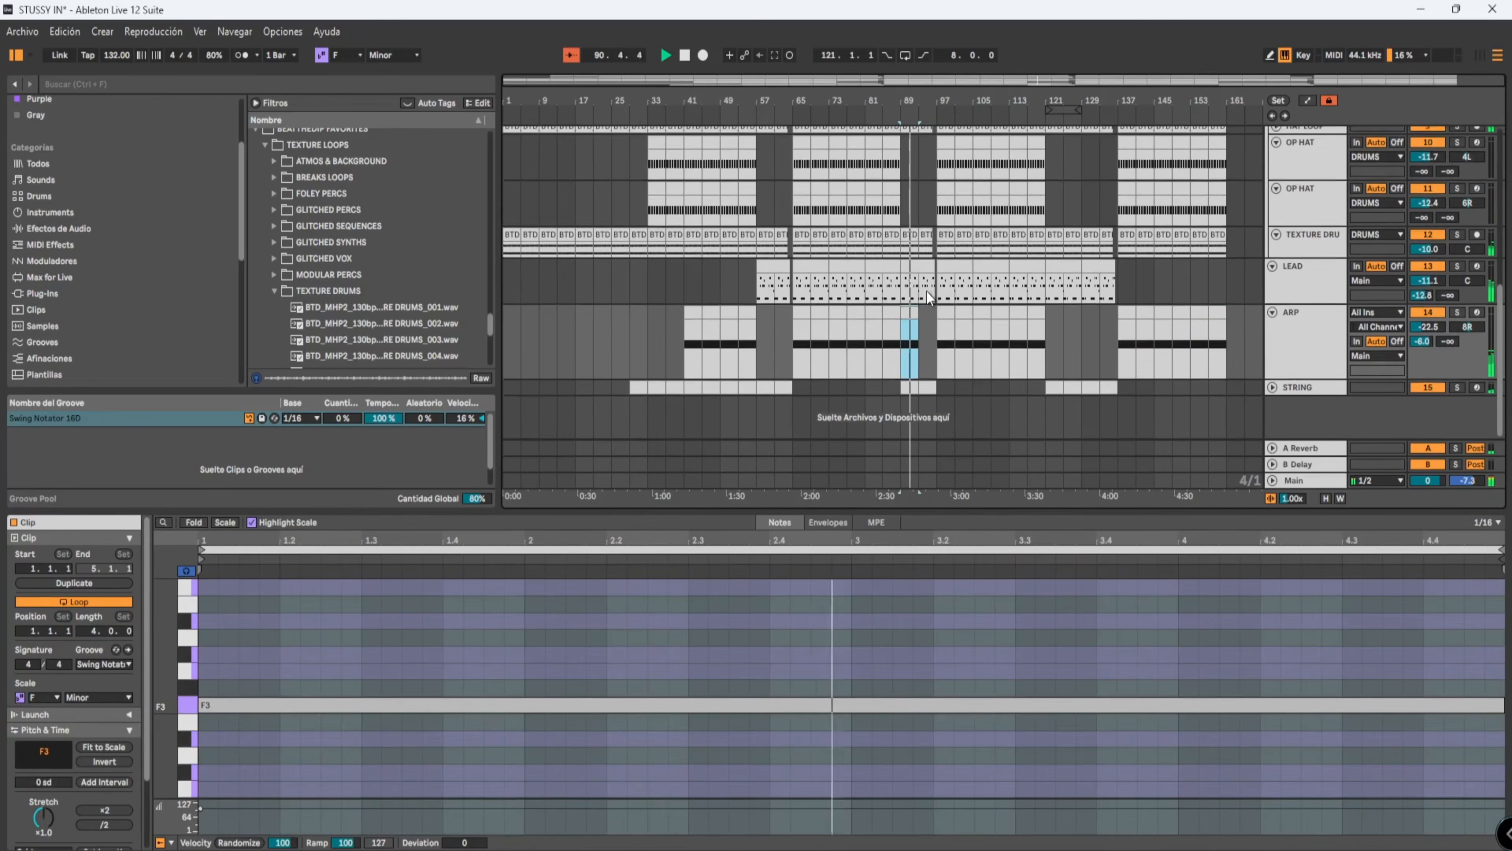
key(ctrl+d)
scroll(937, 331, up, 3)
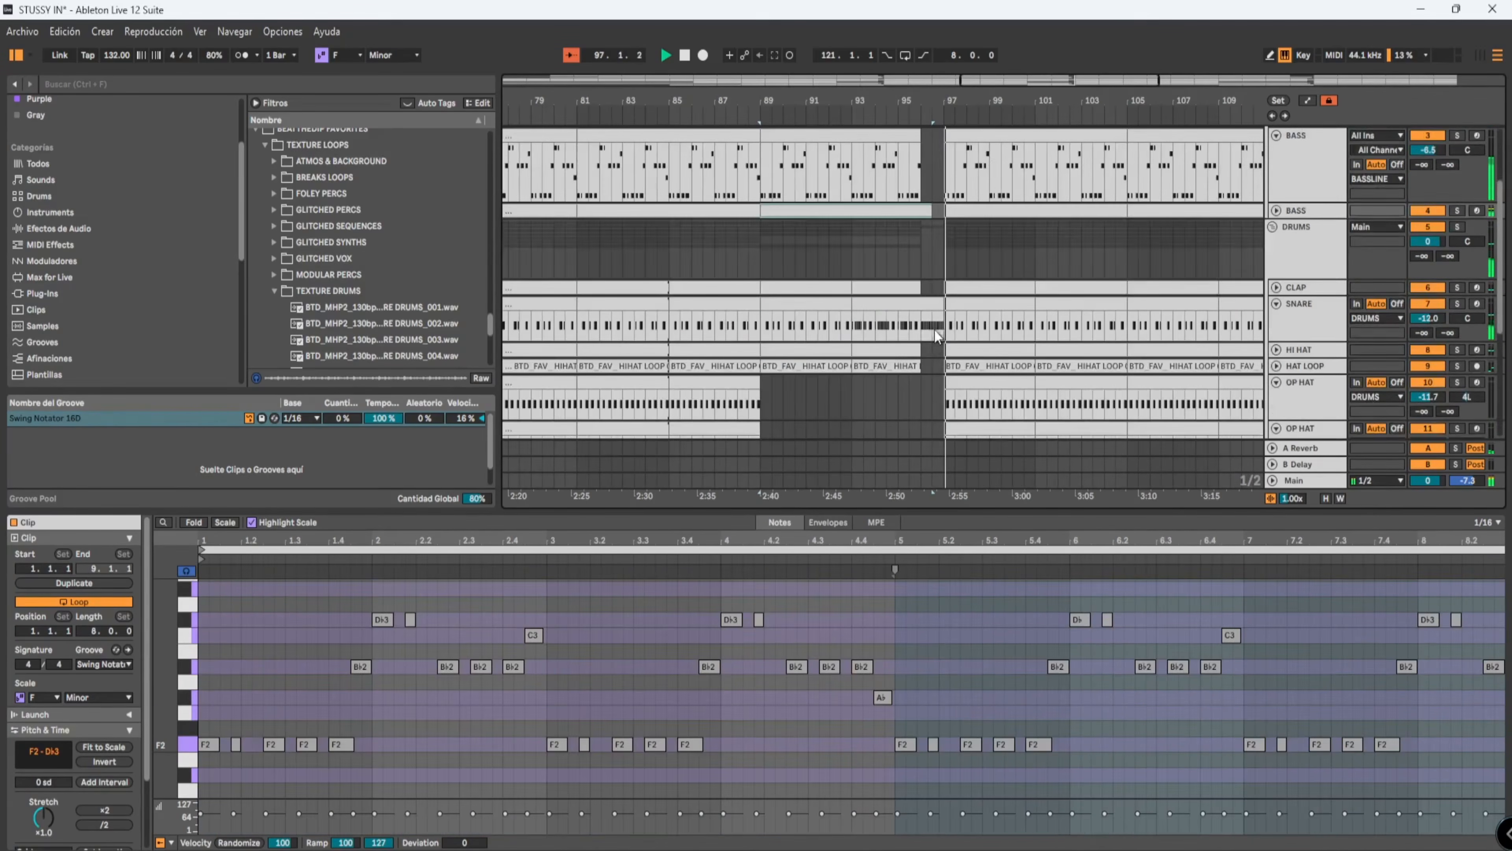
Raise the LEAD track's volume to -10.4 dB.
scroll(936, 328, down, 4)
scroll(1042, 329, up, 2)
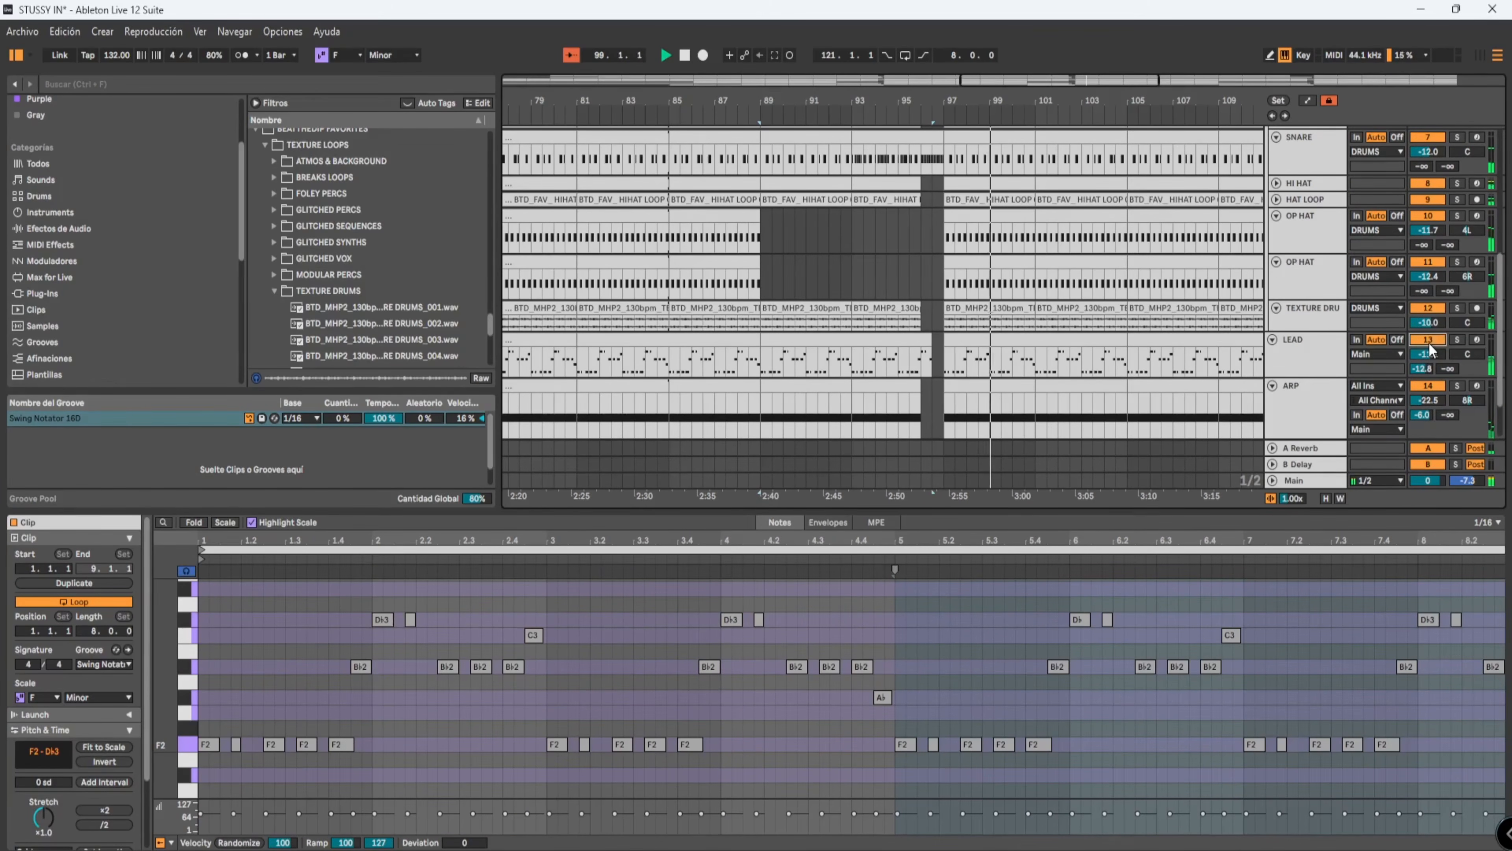
scroll(1085, 342, down, 3)
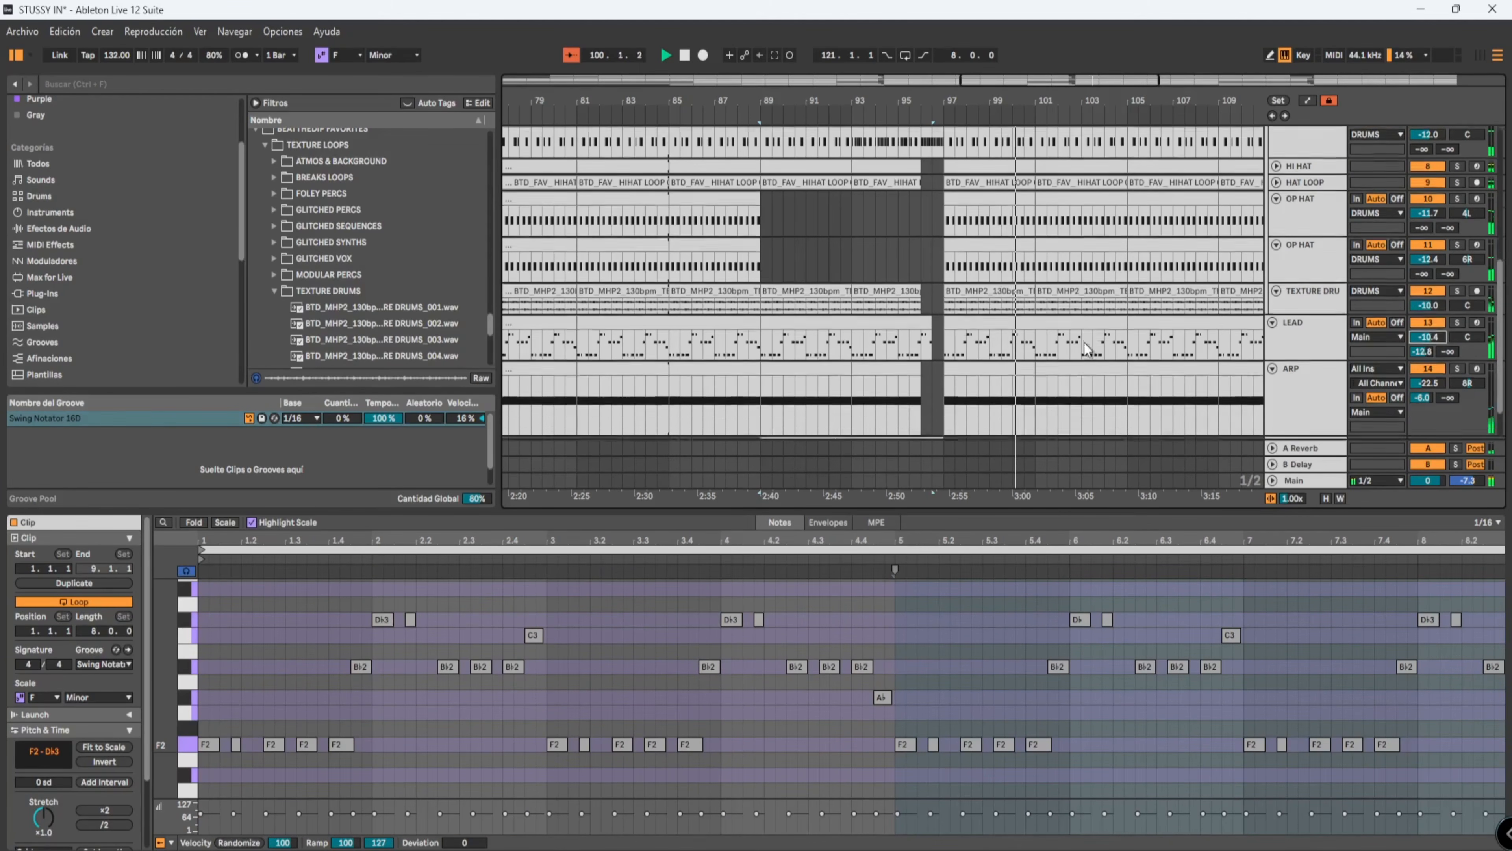
Copy a LEAD clip to bar 137 and duplicate it once so the part runs to bar 153.
key(w)
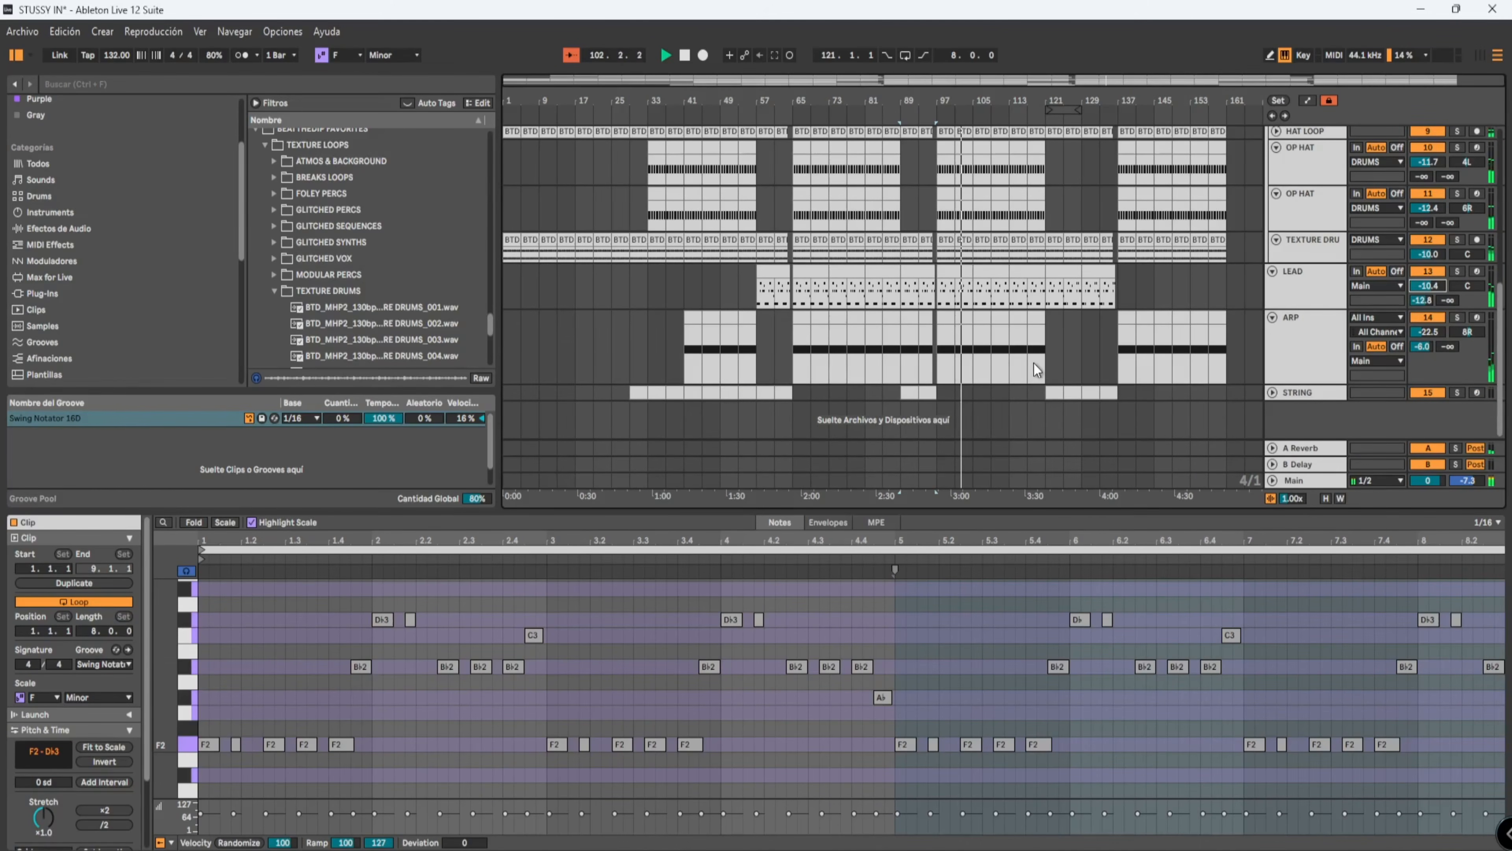
ctrl+drag(1068, 271, 1151, 282)
key(ctrl+d)
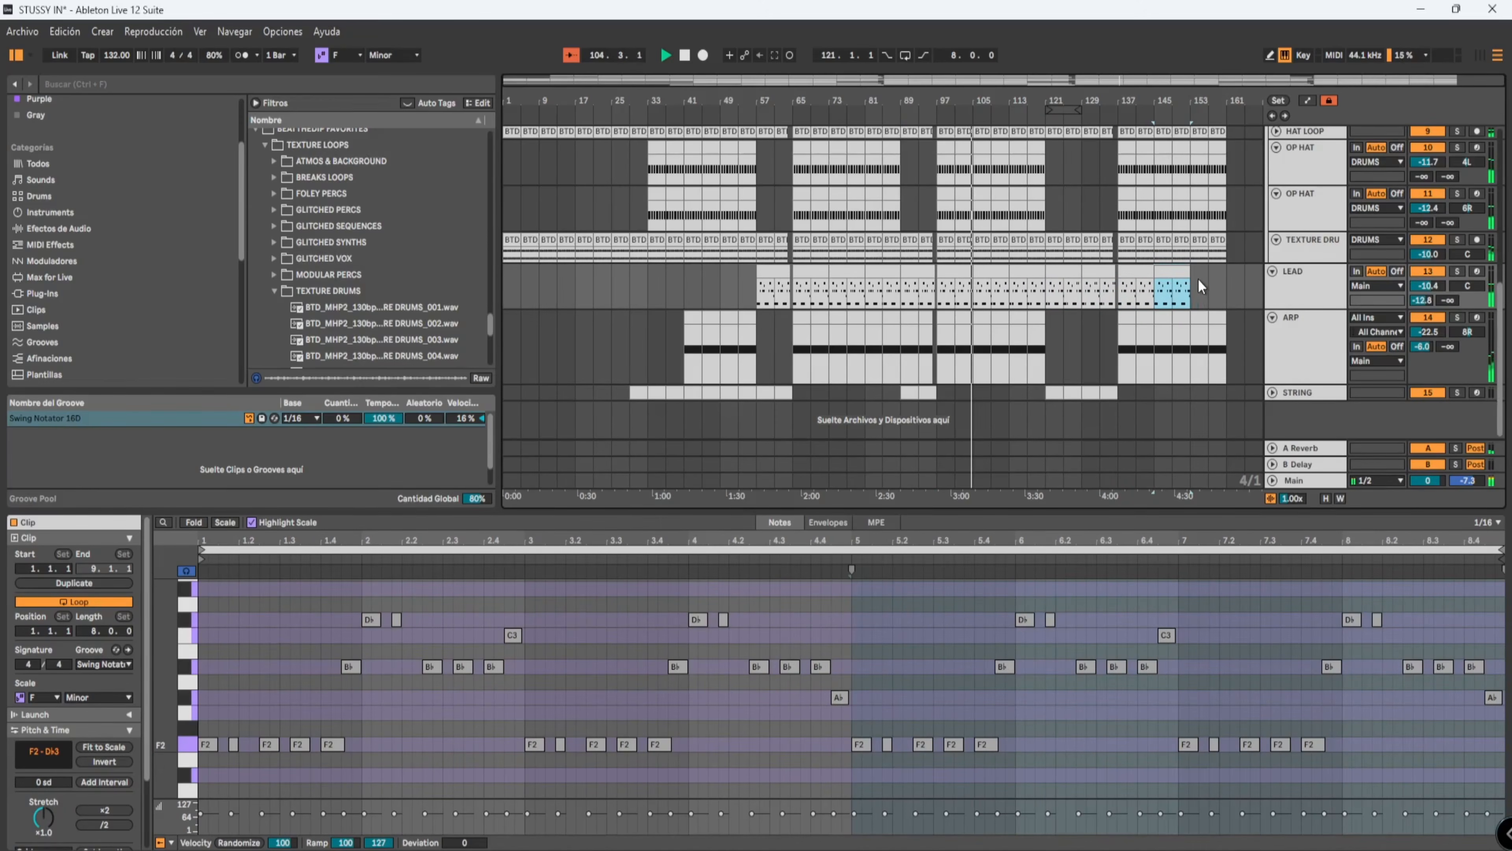
Delete the ARP clips from bar 153 onward and fold the ARP track.
click(1201, 334)
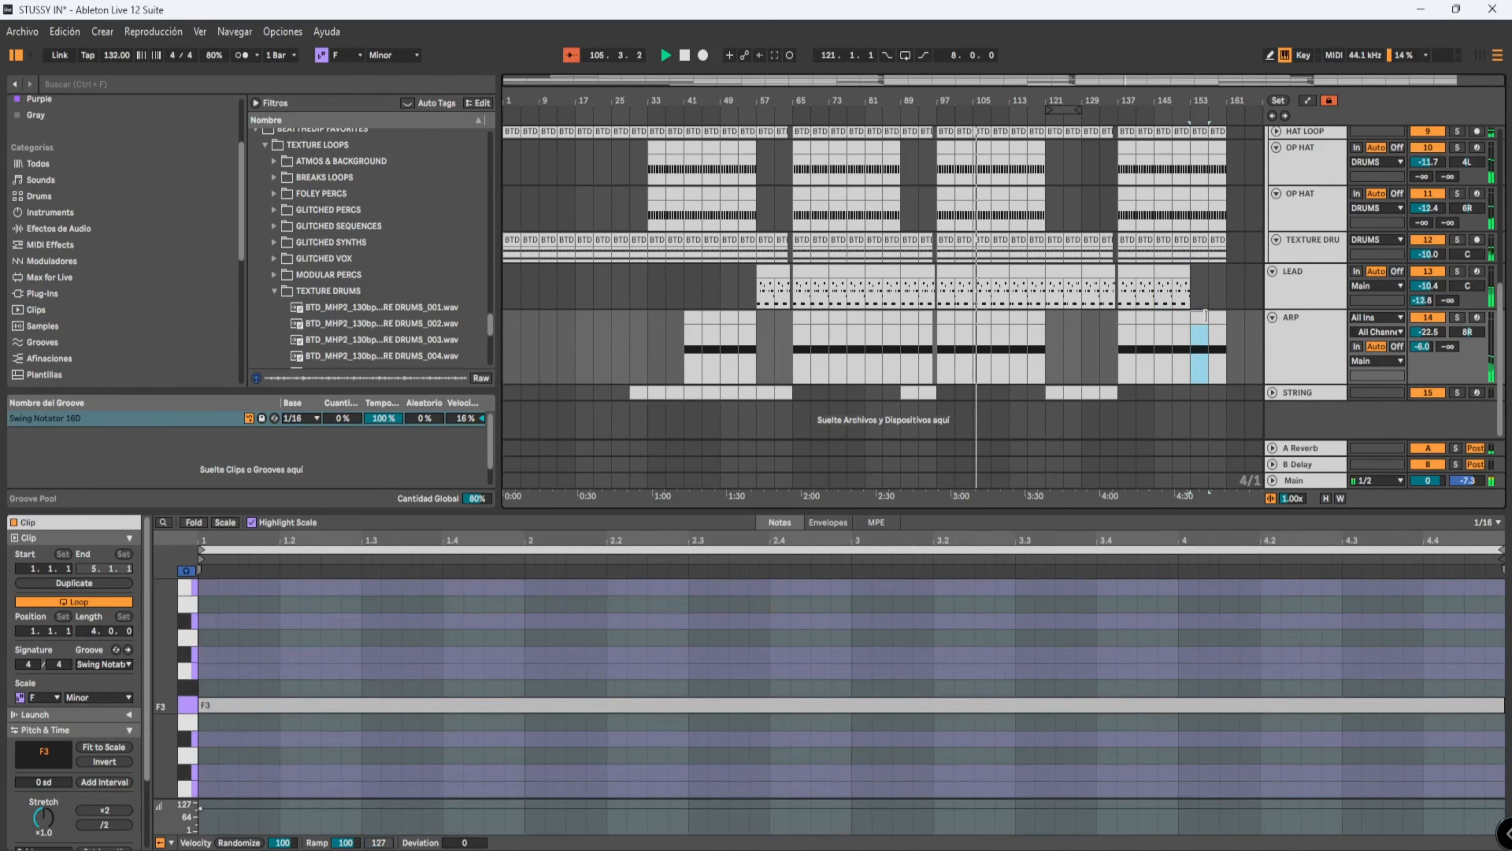
click(1218, 324)
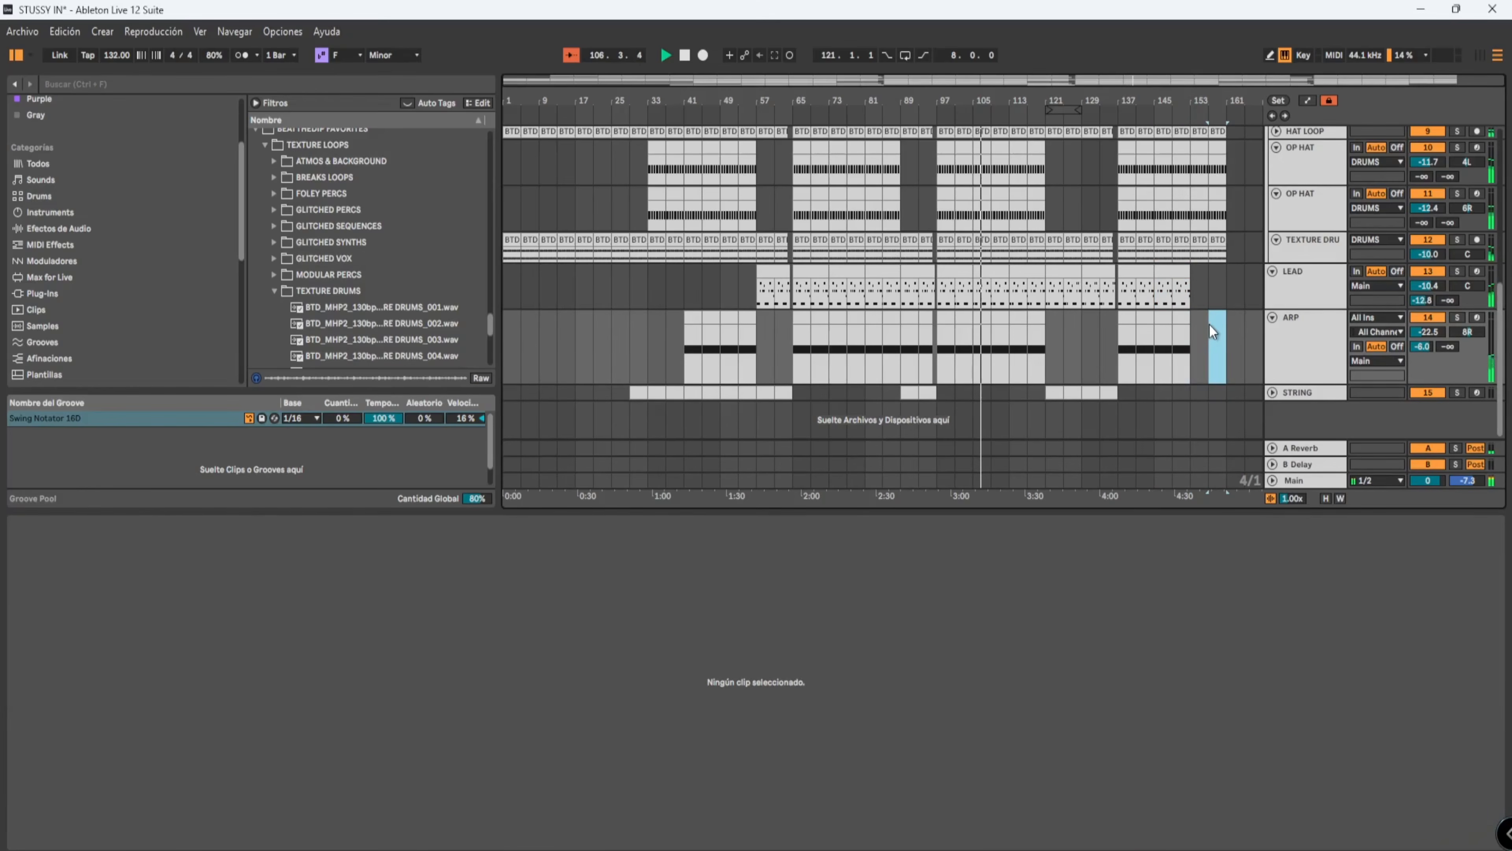
click(1272, 317)
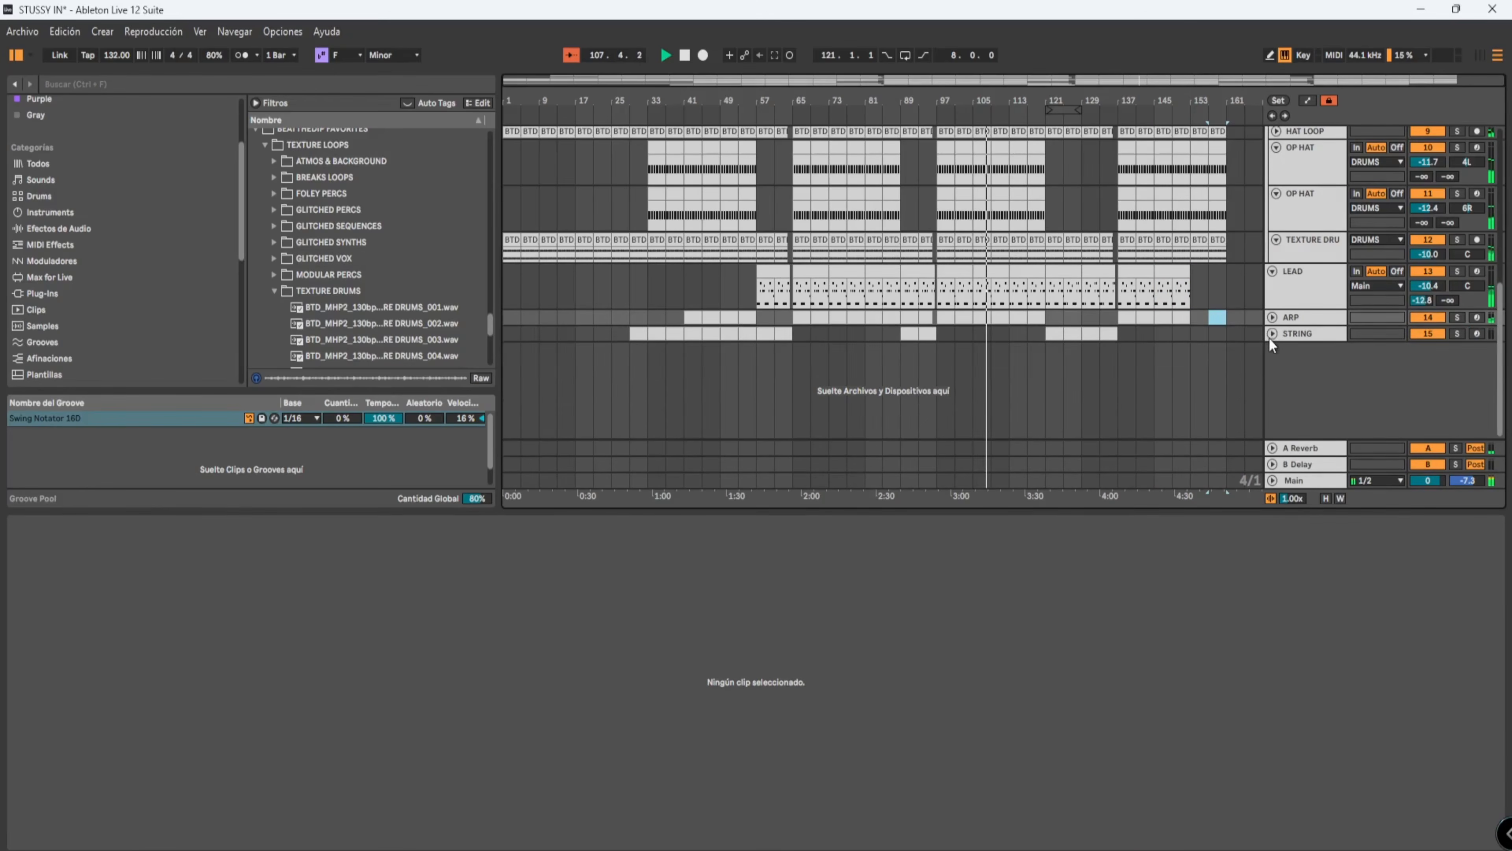
click(1272, 335)
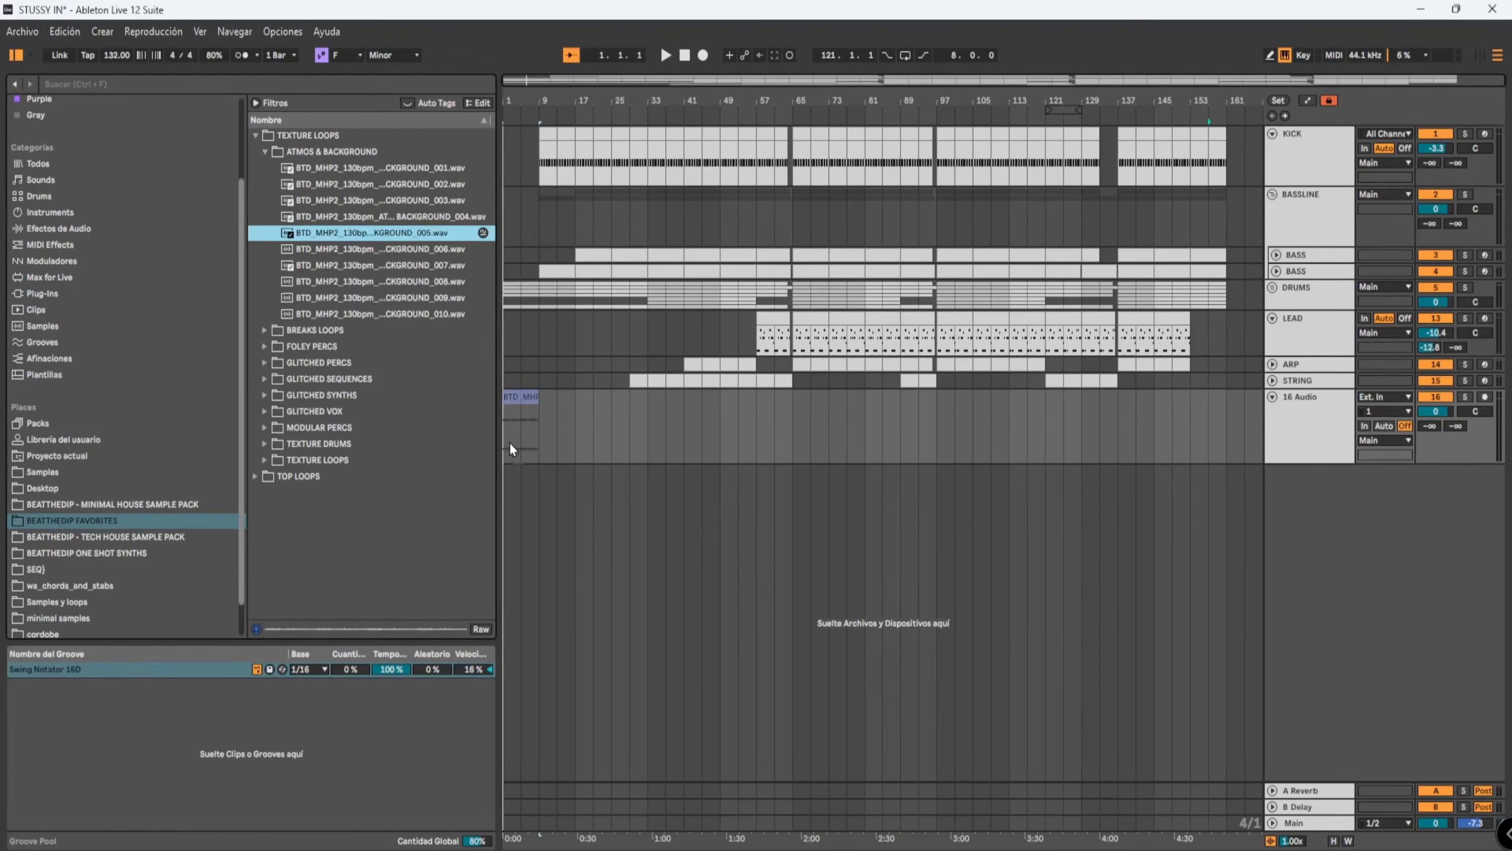
Place the Atmos & Background loop 005 at bar 1 on a new audio track named ATMO, with its volume at -7.8 dB.
drag(509, 443, 509, 443)
key(space)
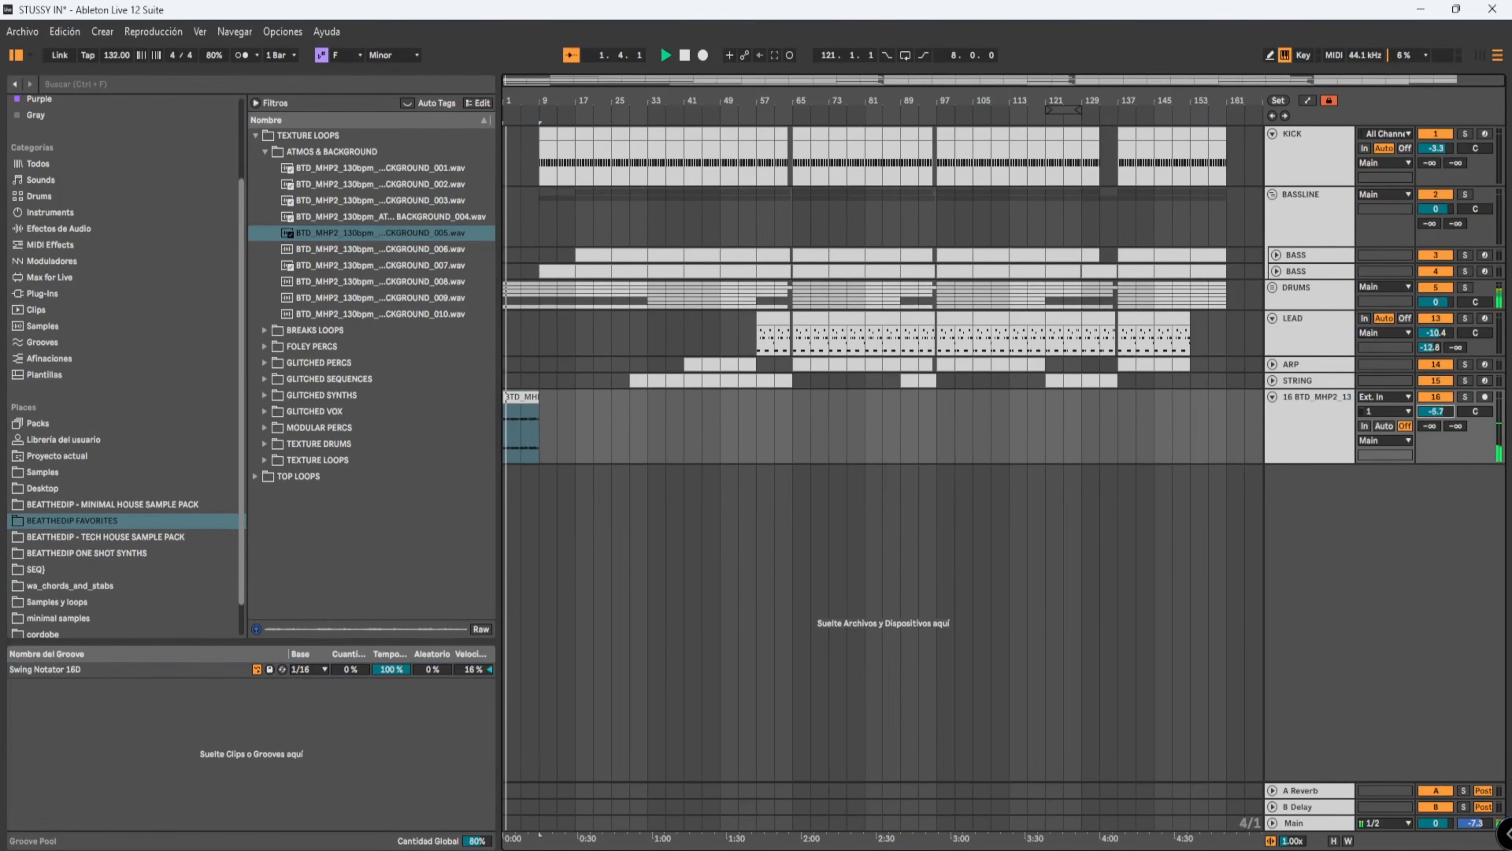
click(1343, 433)
key(ctrl+r)
text(ATM)
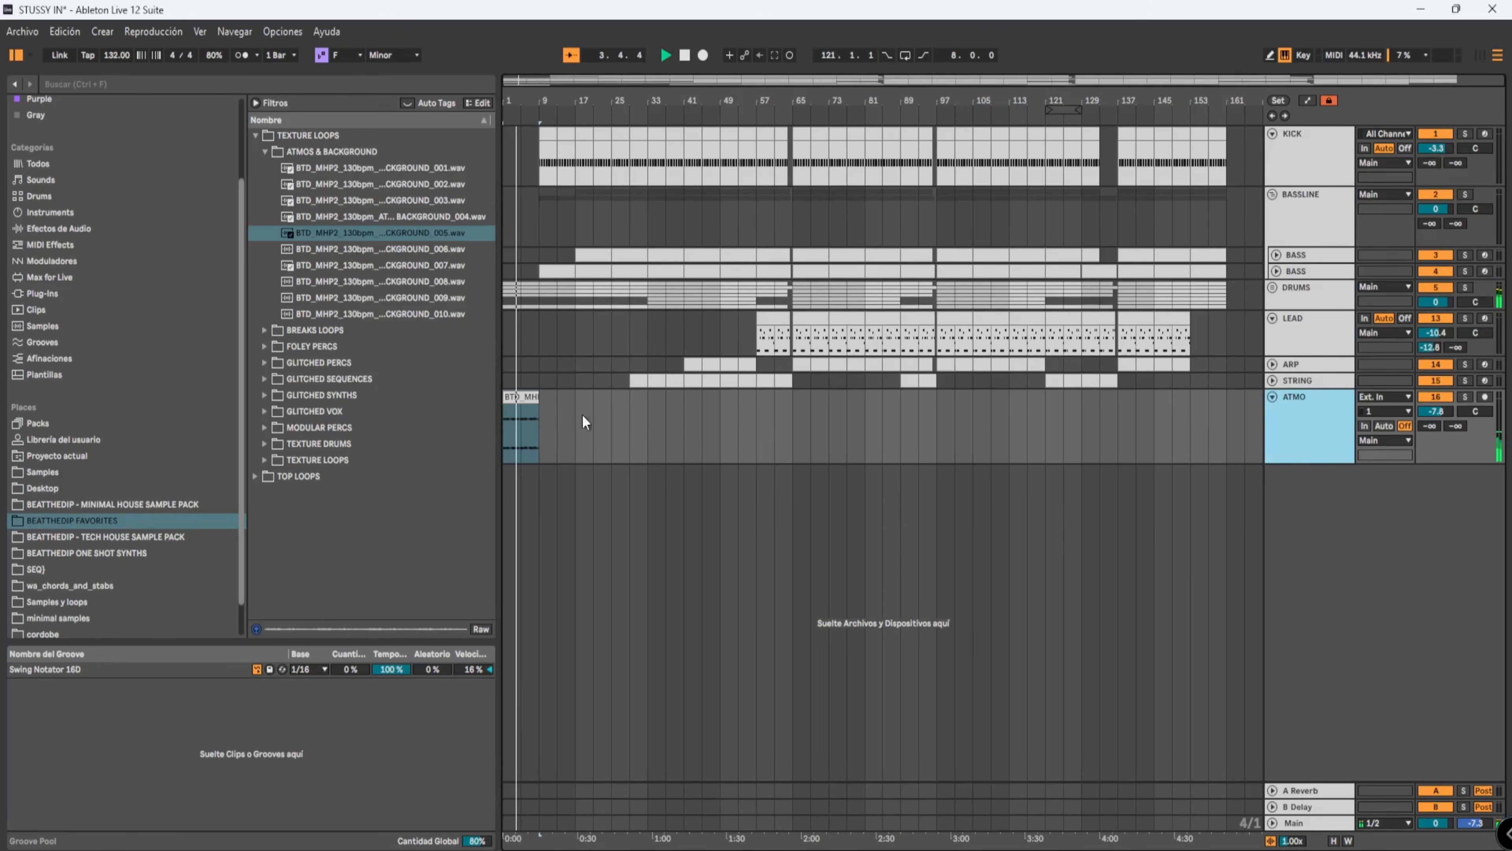
Duplicate the ATMO loop across the whole arrangement to bar 161 and lower the track's volume to -9.1 dB.
click(521, 429)
key(ctrl+d)
key(ctrl+d)
key(ctrl+d)
key(ctrl+d)
key(ctrl+d)
key(ctrl+d)
key(ctrl+d)
key(ctrl+d)
key(ctrl+d)
key(ctrl+d)
key(ctrl+d)
key(ctrl+d)
key(ctrl+d)
key(ctrl+d)
key(ctrl+d)
key(ctrl+d)
key(ctrl+d)
key(ctrl+d)
key(ctrl+d)
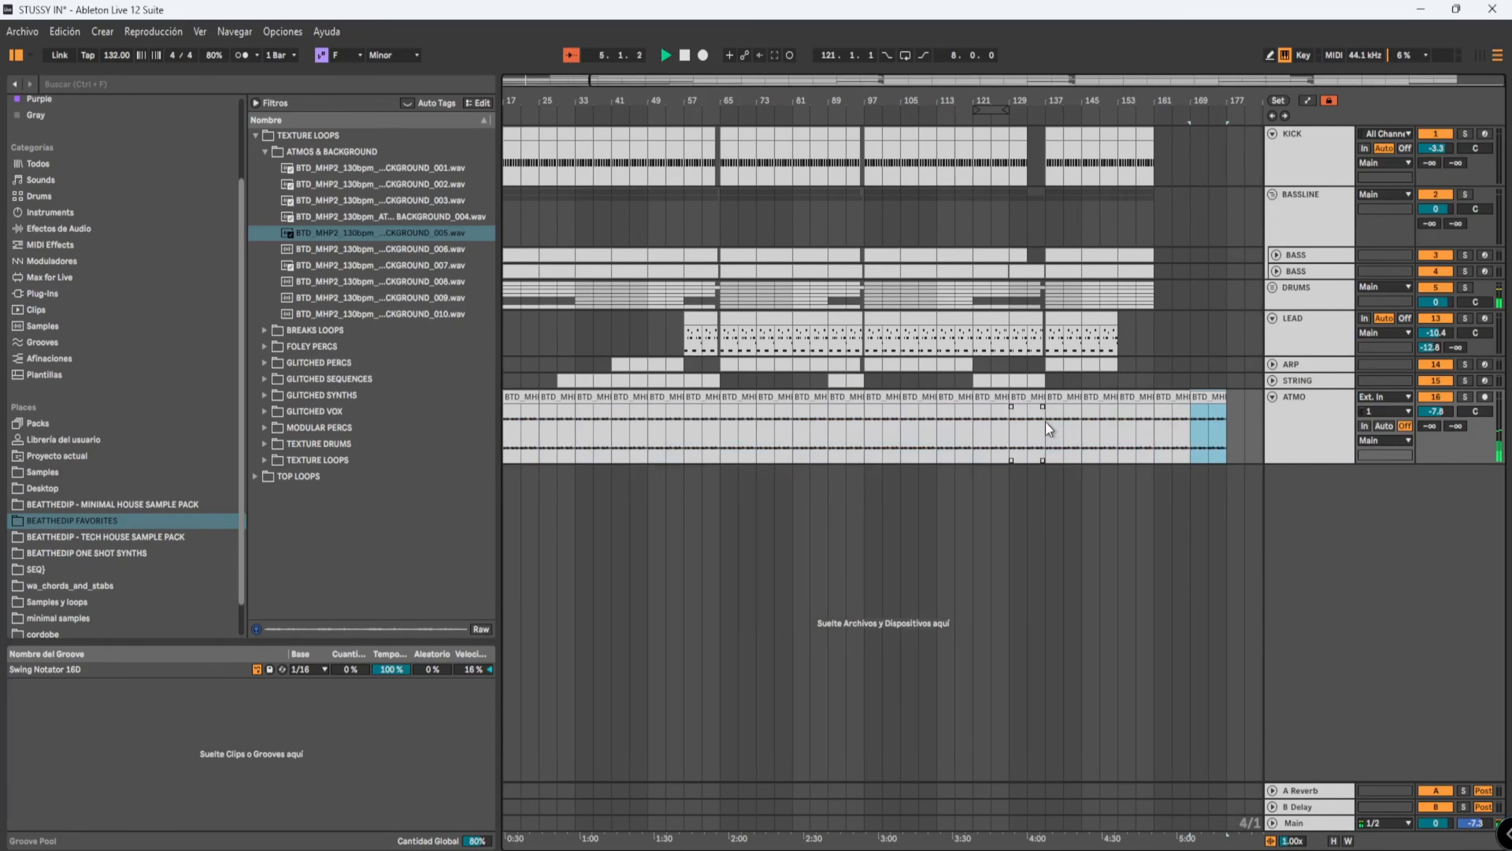
click(1272, 395)
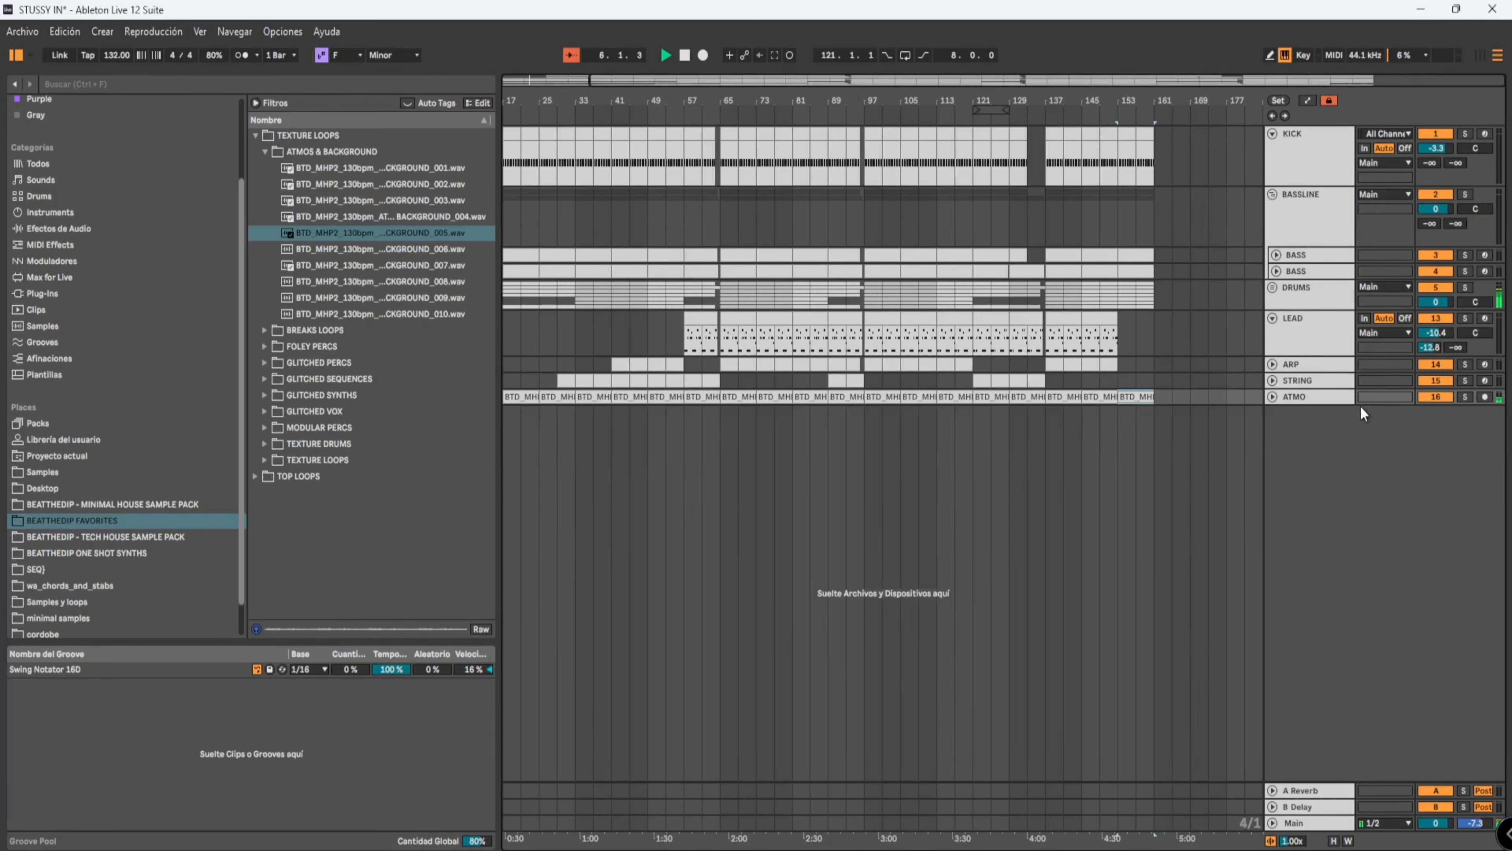
click(1274, 398)
Insert an audio track, place the Atmos & Background loop 007 at bar 1, and lower the track's volume.
key(ctrl+t)
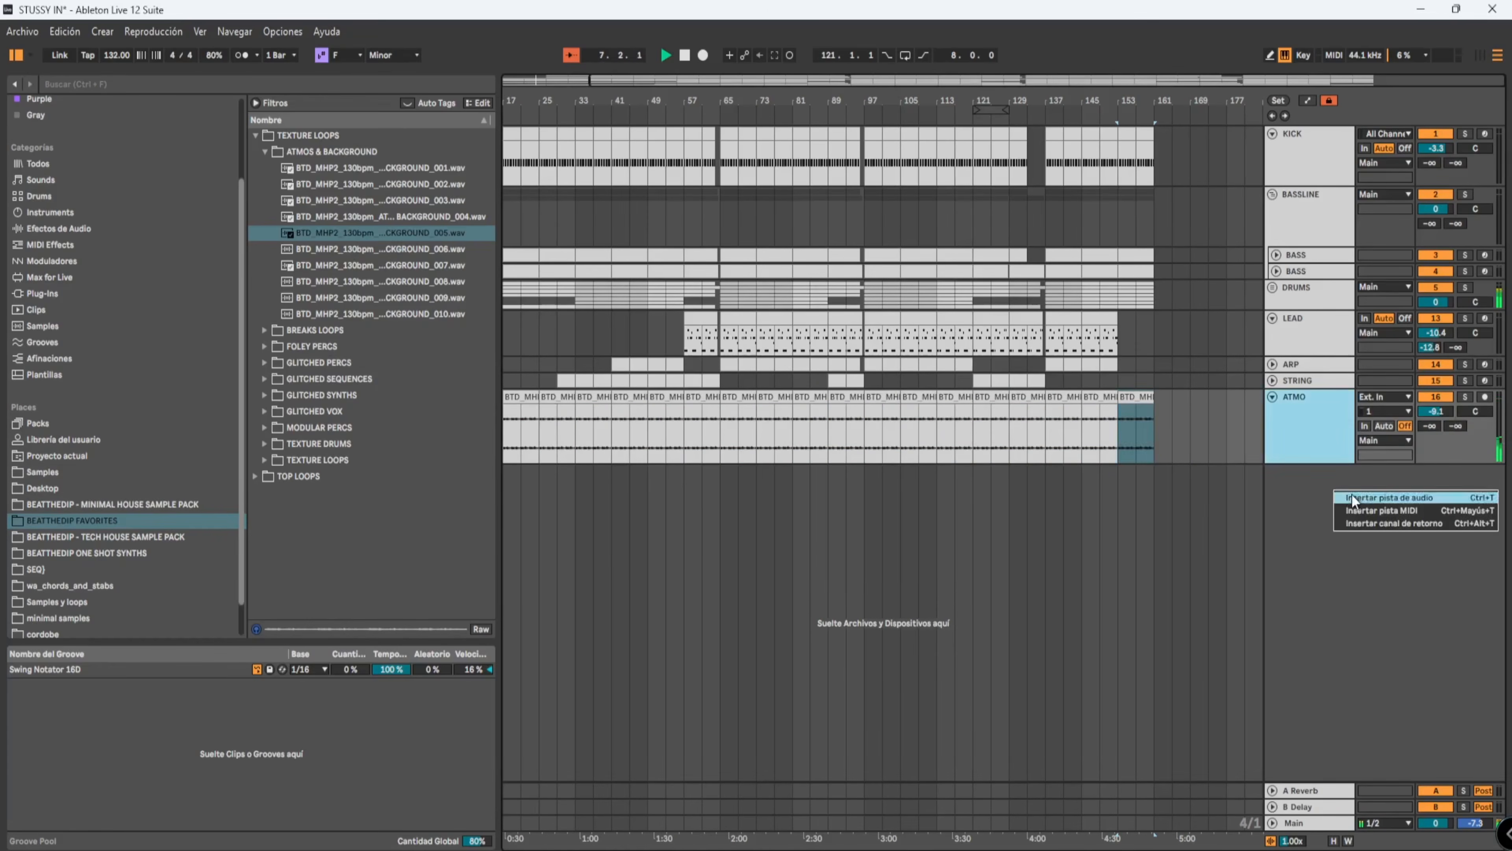
click(372, 272)
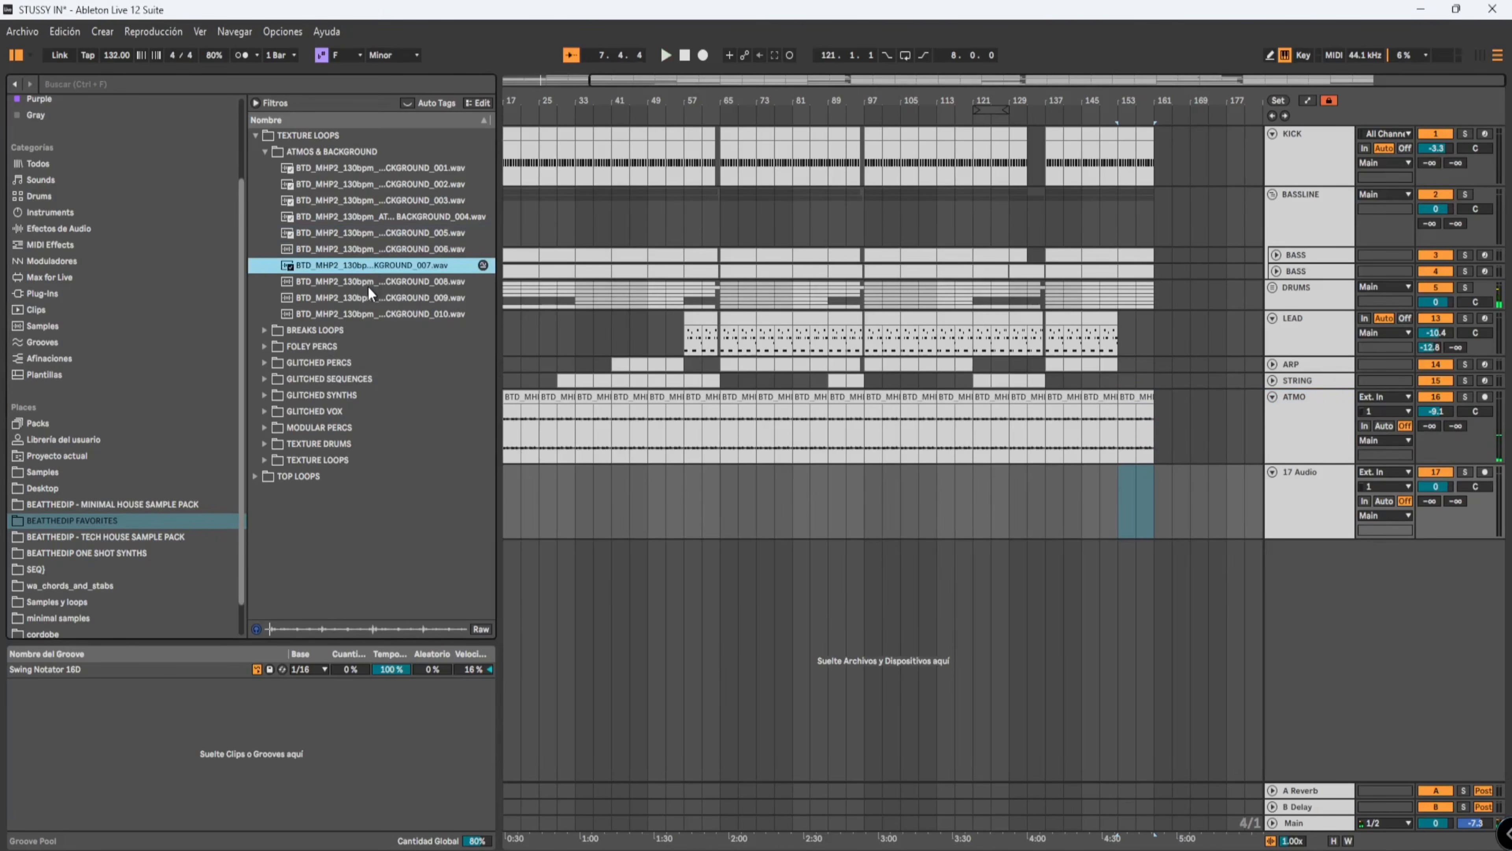
drag(384, 262, 506, 500)
key(space)
drag(1435, 487, 1436, 506)
Duplicate the 007 loop up to bar 41, audition it from bar 33, and delete its clips before bar 33.
key(ctrl+d)
key(ctrl+d)
key(ctrl+d)
key(ctrl+d)
click(647, 356)
key(space)
key(space)
drag(647, 507, 505, 506)
key(Delete)
Fine-tune the ATMO and 007 loop track volumes, and duplicate the 007 loop from bar 33 to bar 161.
drag(1435, 412, 1436, 421)
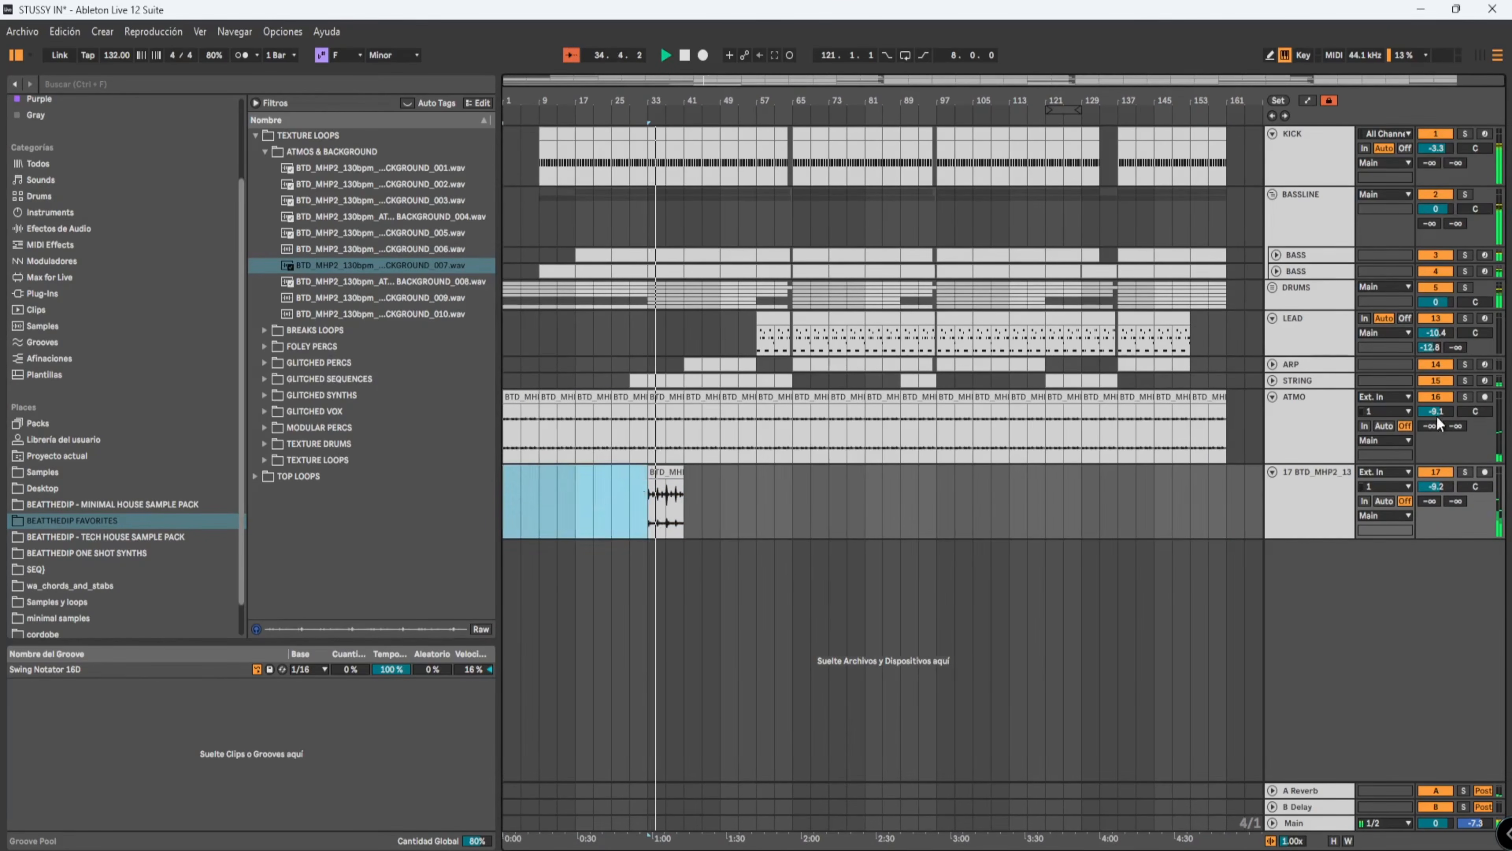
click(666, 472)
key(ctrl+d)
key(ctrl+d)
key(ctrl+d)
drag(1435, 487, 1435, 496)
key(ctrl+d)
key(ctrl+d)
key(ctrl+d)
key(ctrl+d)
key(ctrl+d)
key(ctrl+d)
key(ctrl+d)
key(ctrl+d)
key(ctrl+d)
key(ctrl+d)
key(ctrl+d)
Rename the 007 loop's track BACKGROUND, and fold both the BACKGROUND and ATMO tracks.
click(1310, 505)
key(ctrl+r)
text(BACKGROUND)
key(Return)
click(1272, 472)
click(1272, 397)
Place the Glitched Perc 008 loop at bar 49 on a new audio track and duplicate the clip once.
click(265, 330)
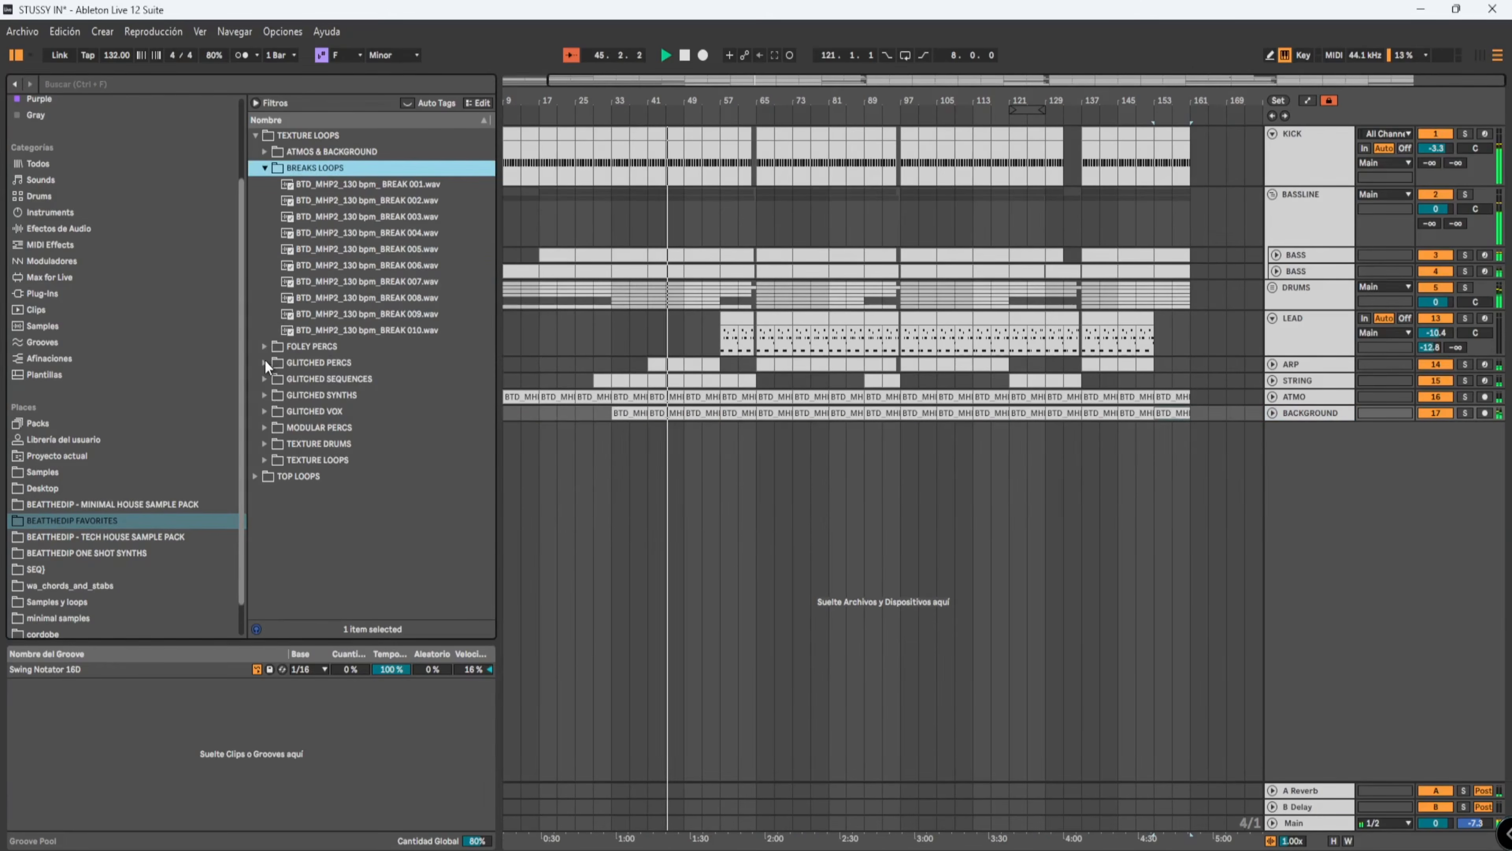
click(265, 362)
click(382, 330)
drag(384, 330, 702, 429)
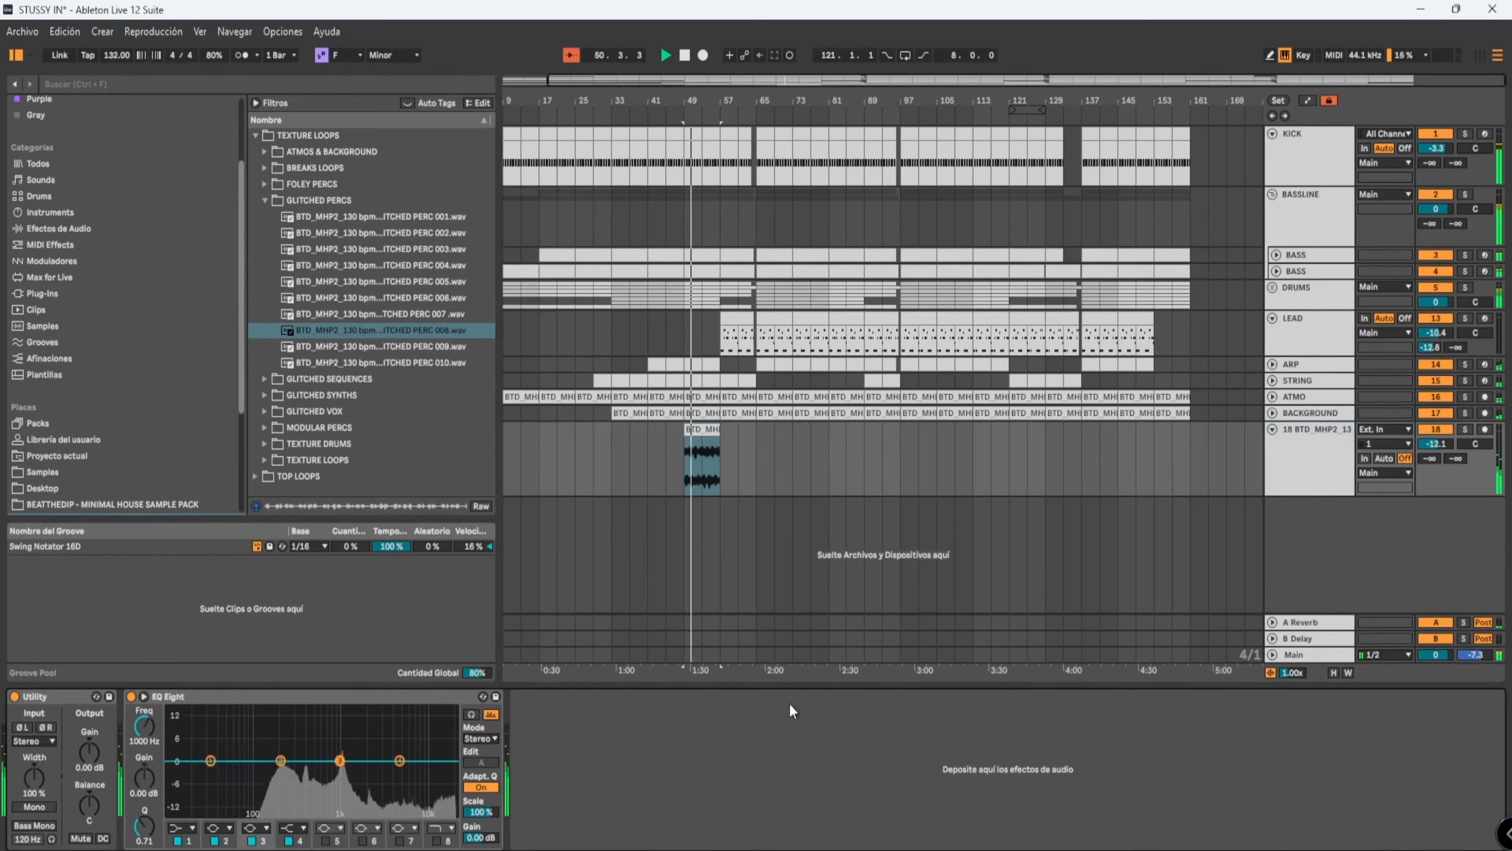
key(ctrl+d)
Rename the glitched percussion loop's track PERC01.
click(1329, 440)
key(ctrl+r)
text(PERC01)
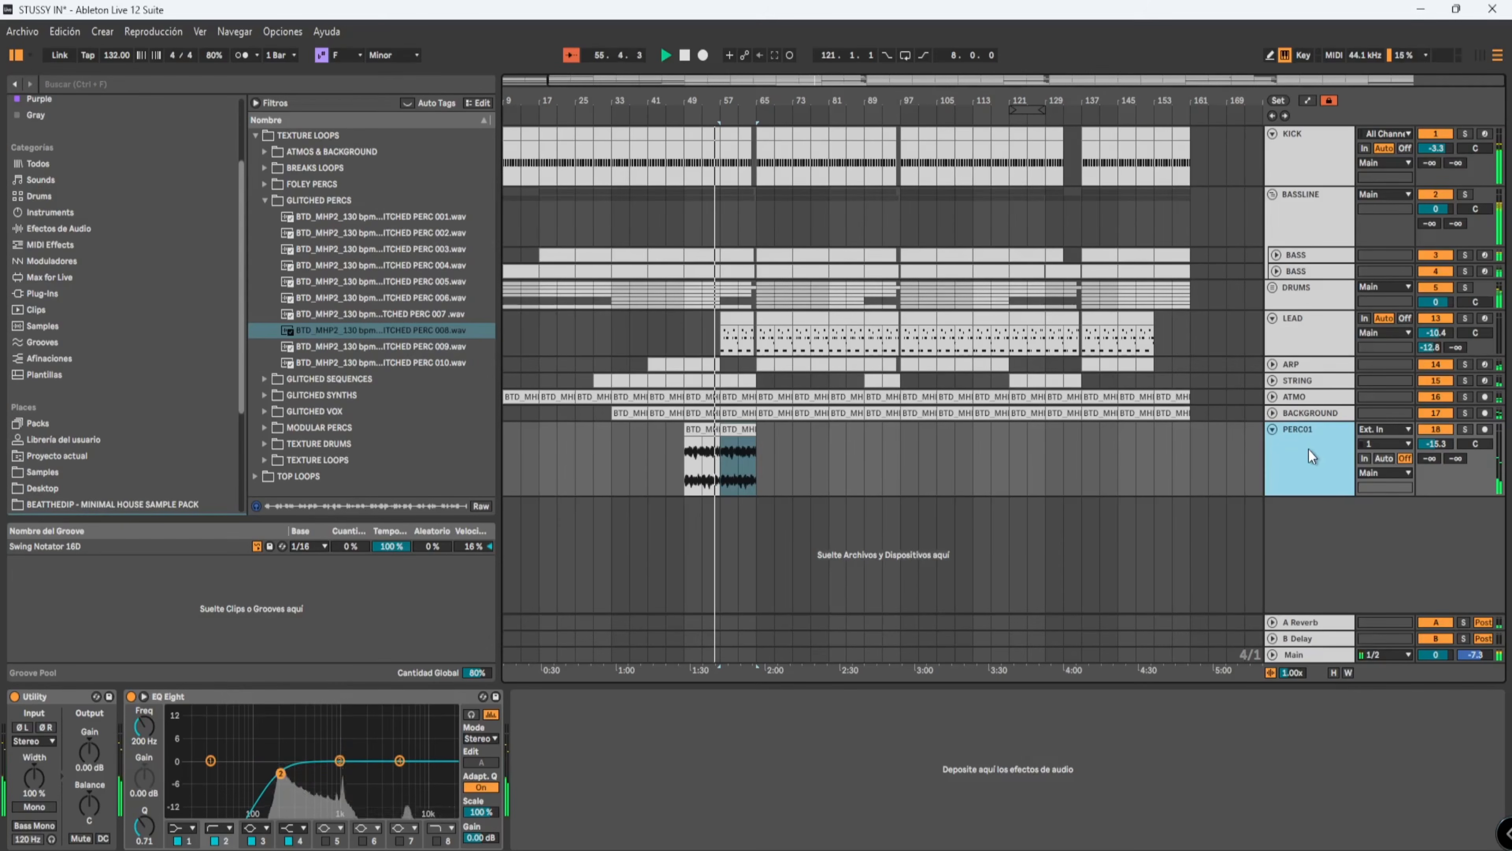
key(Return)
Insert an audio track, place the Glitched Vox 004 loop at bar 57, and duplicate the clip once.
key(ctrl+t)
click(265, 411)
click(421, 278)
click(429, 300)
drag(429, 303, 763, 539)
key(space)
double_click(764, 504)
click(28, 733)
click(29, 732)
key(ctrl+d)
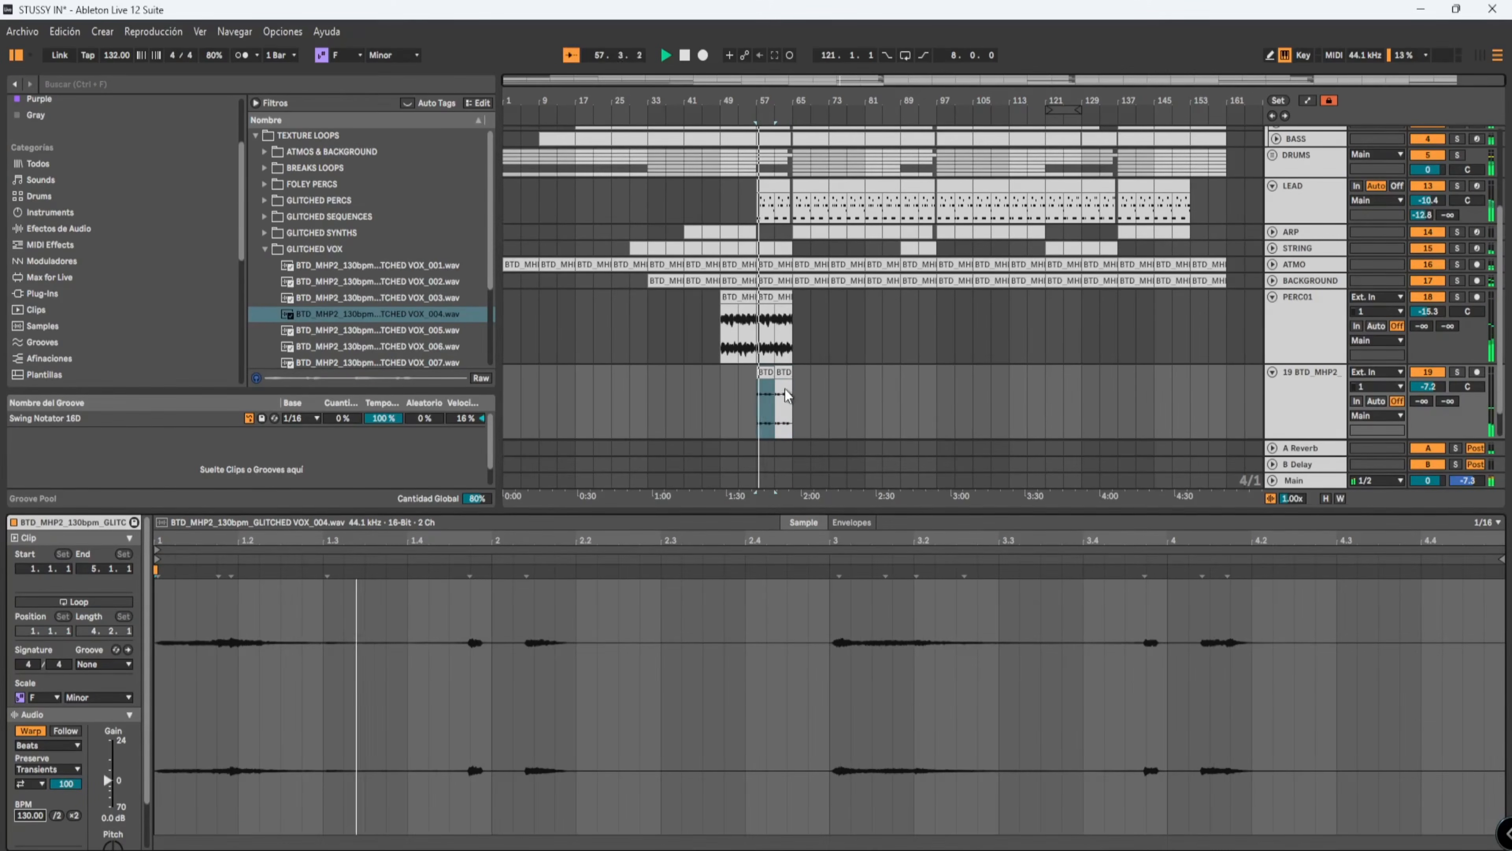
Shift the warp markers of the Glitched Vox 004 clip to align its vocal hits with the beat grid, and audition it.
drag(526, 576, 513, 576)
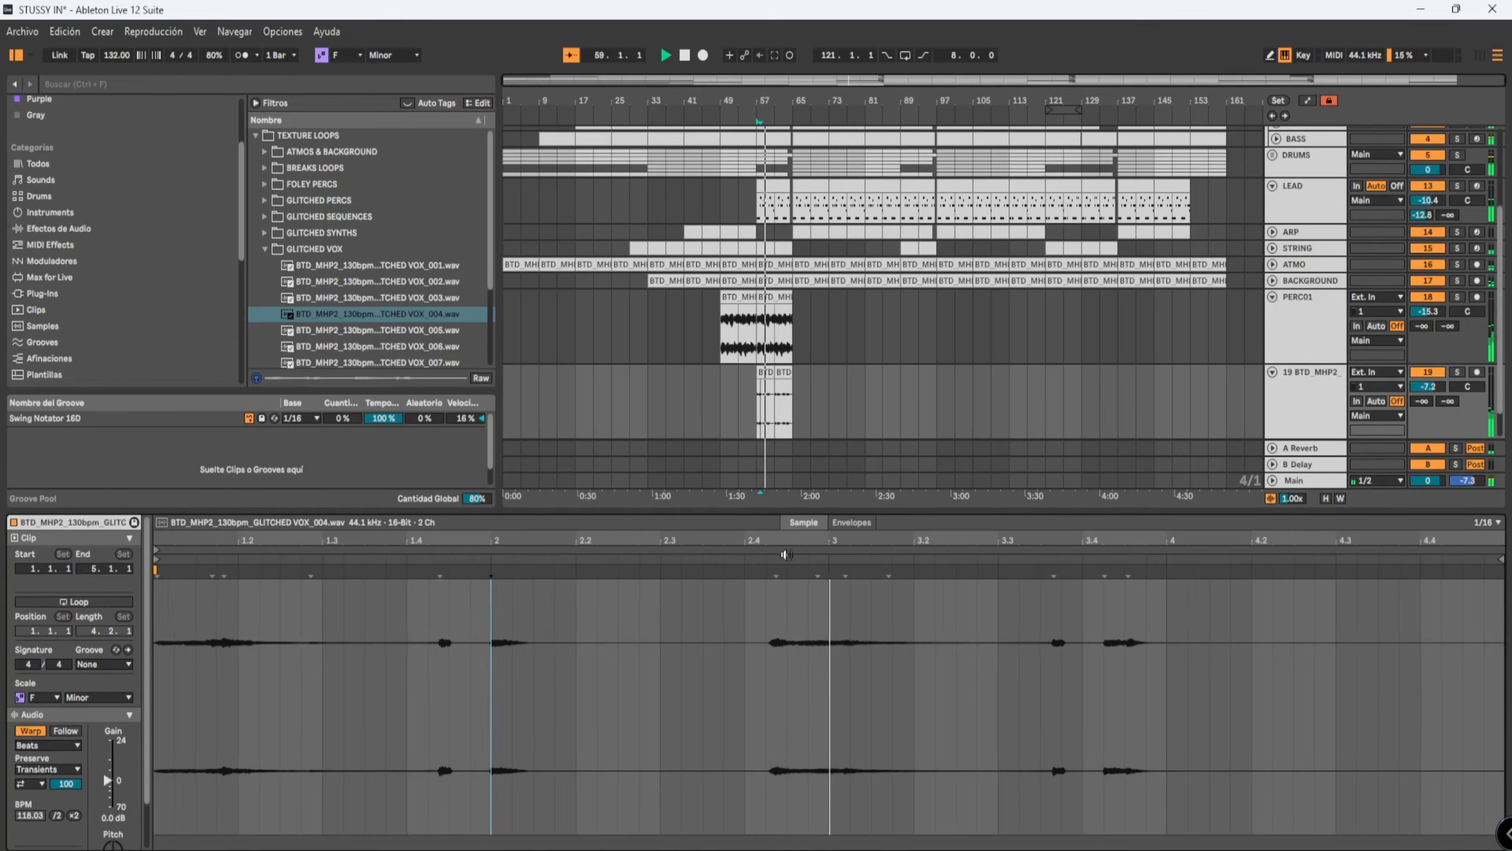
scroll(1006, 608, down, 1)
key(space)
double_click(708, 570)
drag(763, 571, 774, 570)
click(1040, 552)
drag(1047, 570, 1115, 571)
key(space)
click(758, 408)
key(space)
key(space)
Lower the Glitched Vox 004 track's volume to -10.8 dB and raise its reverb send to 0.
click(1068, 849)
drag(1435, 519, 1436, 532)
drag(1429, 534, 1430, 453)
drag(778, 539, 789, 539)
Place the Glitched Vox 005 loop at bar 65 on a new track and duplicate it up to bar 97.
click(425, 331)
drag(425, 337, 798, 596)
key(ctrl+d)
key(ctrl+d)
key(ctrl+d)
key(ctrl+d)
key(ctrl+d)
key(ctrl+d)
key(ctrl+d)
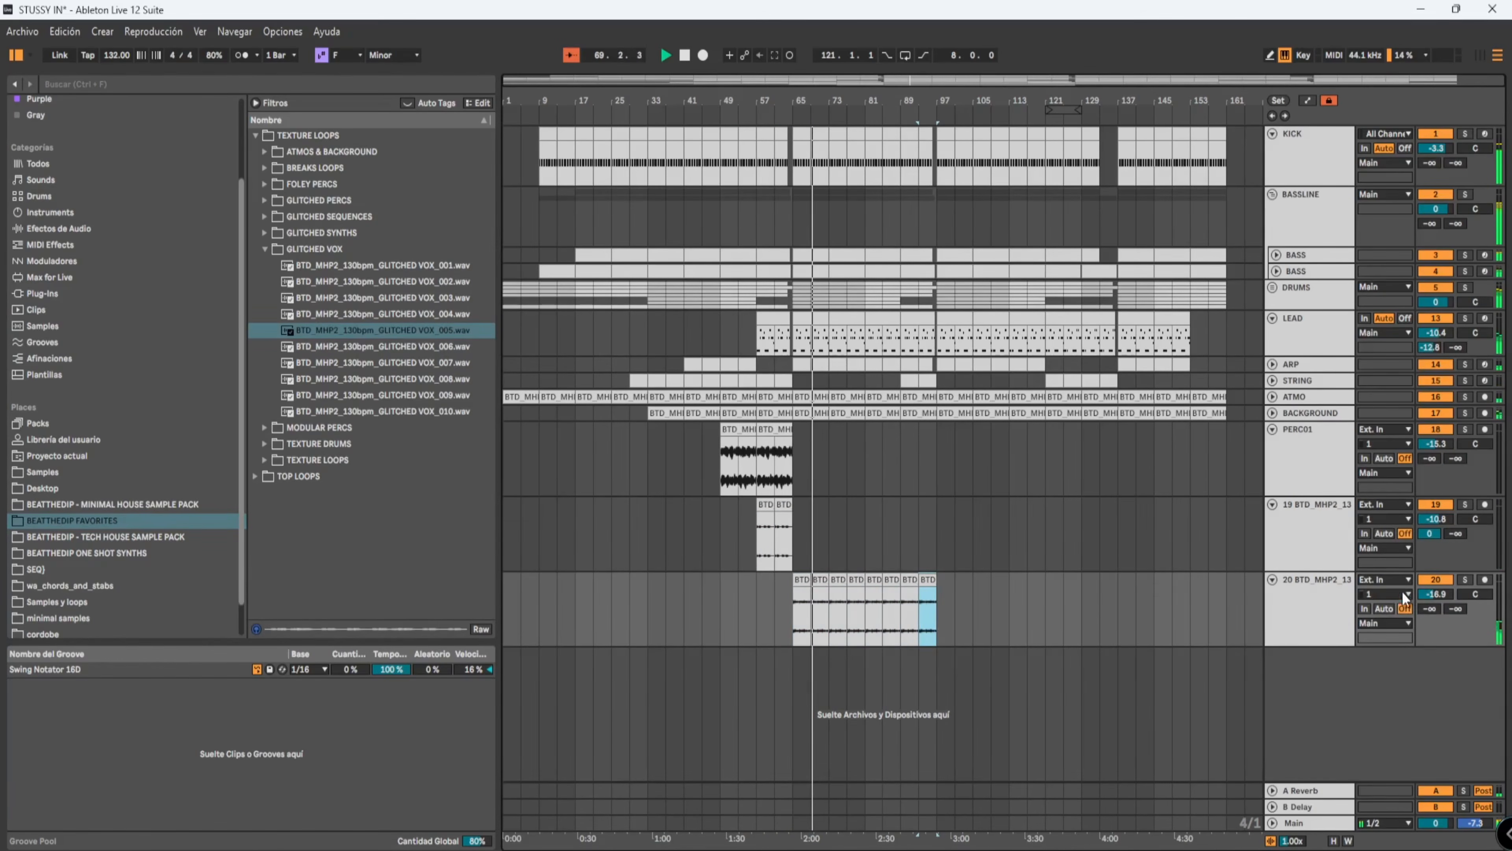
Rename the Glitched Vox 004 track VOX1 and the Glitched Vox 005 track VOX2.
click(1310, 533)
shift+click(1308, 602)
click(1316, 542)
key(ctrl+r)
text(VOX1)
click(1312, 596)
key(ctrl+r)
text(VOX2)
key(Return)
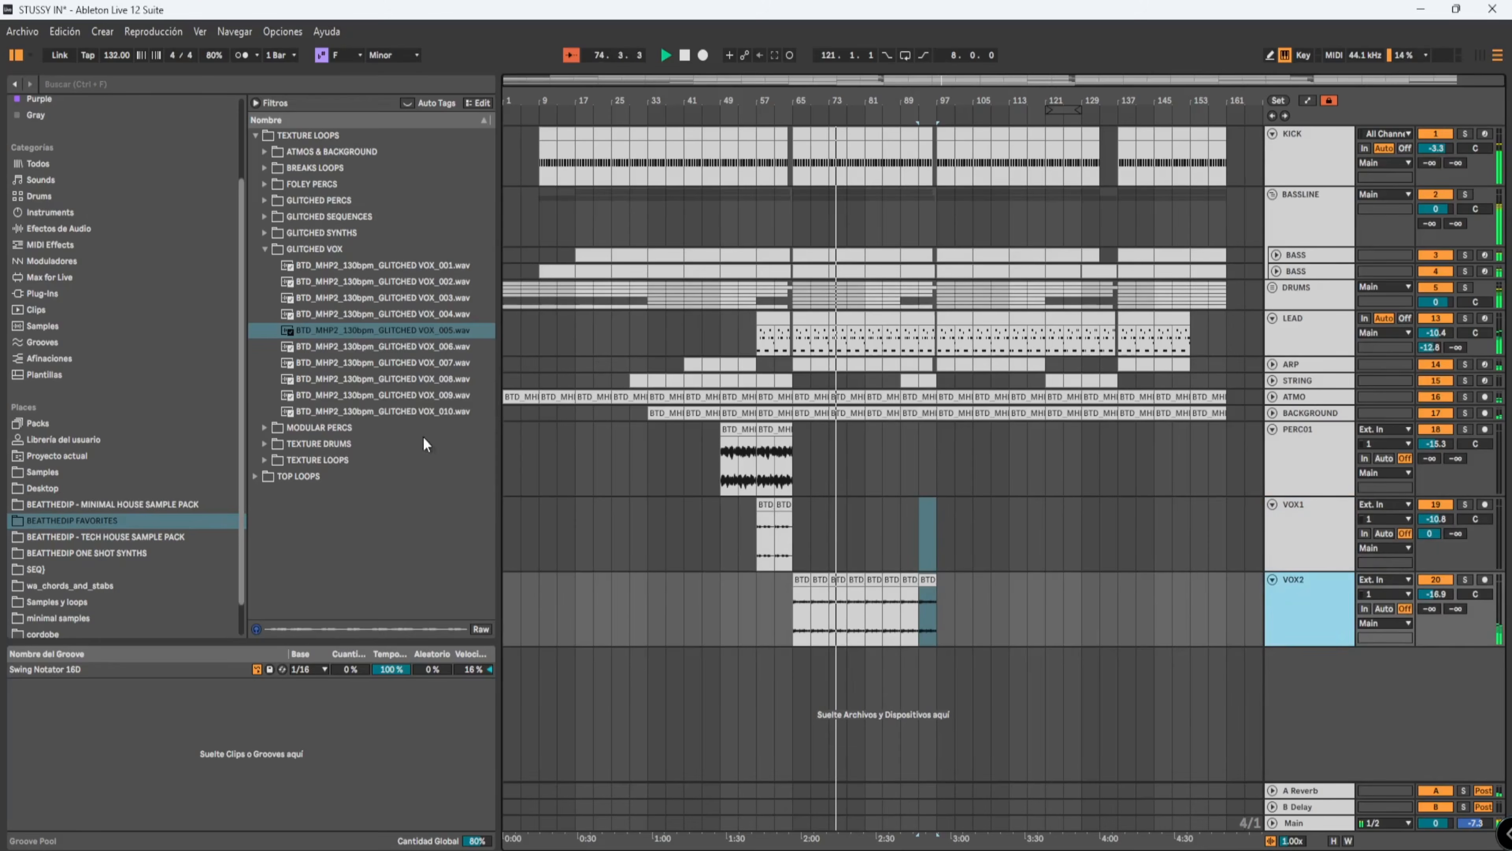
Place the Glitched Vox 007 loop at bar 77 on a new track, lower its volume, and rename the track VOX3.
click(424, 363)
drag(424, 363, 856, 685)
drag(1436, 669, 1436, 684)
click(1296, 670)
key(ctrl+r)
text(VOX3)
key(Return)
Copy the VOX3 clip to bars 85 and 93, and set the track's reverb send to -11.6 dB.
drag(855, 655, 892, 654)
drag(1428, 684, 1428, 655)
drag(892, 655, 928, 654)
Copy the two VOX1 clips and a PERC01 clip to bar 89.
click(766, 505)
shift+click(786, 505)
drag(786, 505, 929, 518)
drag(777, 429, 982, 535)
double_click(1280, 441)
scroll(922, 498, down, 2)
Extend the VOX2 clips up to bar 161, leaving gaps at bars 93 and 133.
click(923, 496)
key(ctrl+d)
shift+click(944, 496)
key(ctrl+d)
key(ctrl+d)
key(ctrl+d)
key(ctrl+d)
key(ctrl+d)
key(ctrl+d)
key(ctrl+d)
click(1108, 493)
scroll(961, 547, down, 1)
key(Delete)
Copy VOX3 clips to bars 121 and 129, and repeat the VOX1 clips from bar 121 to bar 137.
drag(982, 535, 1054, 535)
drag(1055, 535, 1091, 535)
click(910, 385)
shift+click(926, 385)
drag(915, 385, 1055, 386)
key(ctrl+d)
Repeat the PERC01 clip from bar 113 to bar 129, and copy a VOX3 clip to bar 141.
drag(927, 310, 1036, 311)
key(ctrl+d)
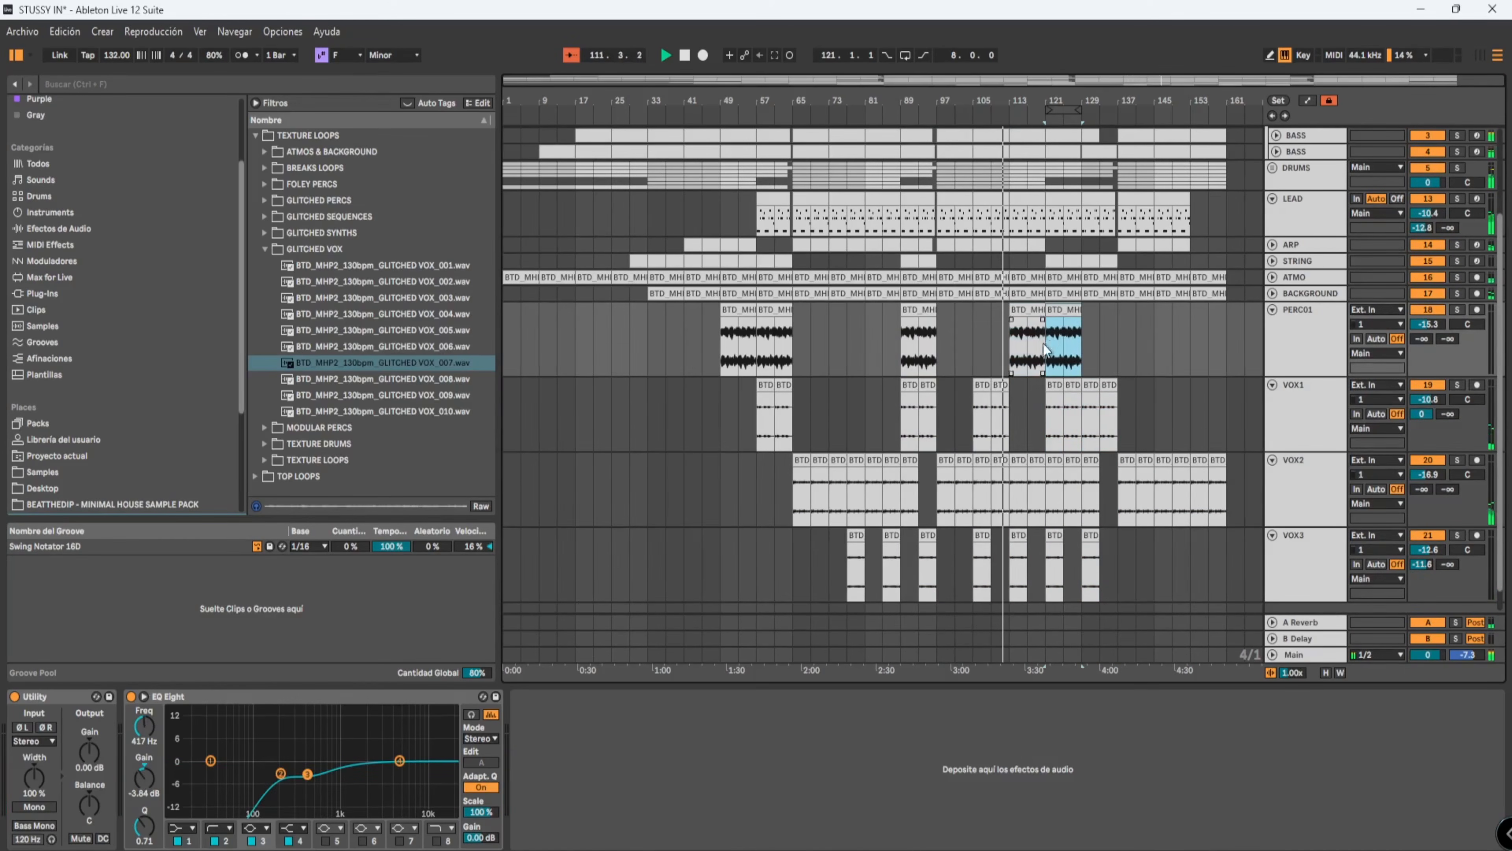
drag(1091, 538, 1145, 538)
drag(1427, 325, 1467, 330)
Fold the PERC01, VOX1, VOX2 and VOX3 tracks.
click(1272, 310)
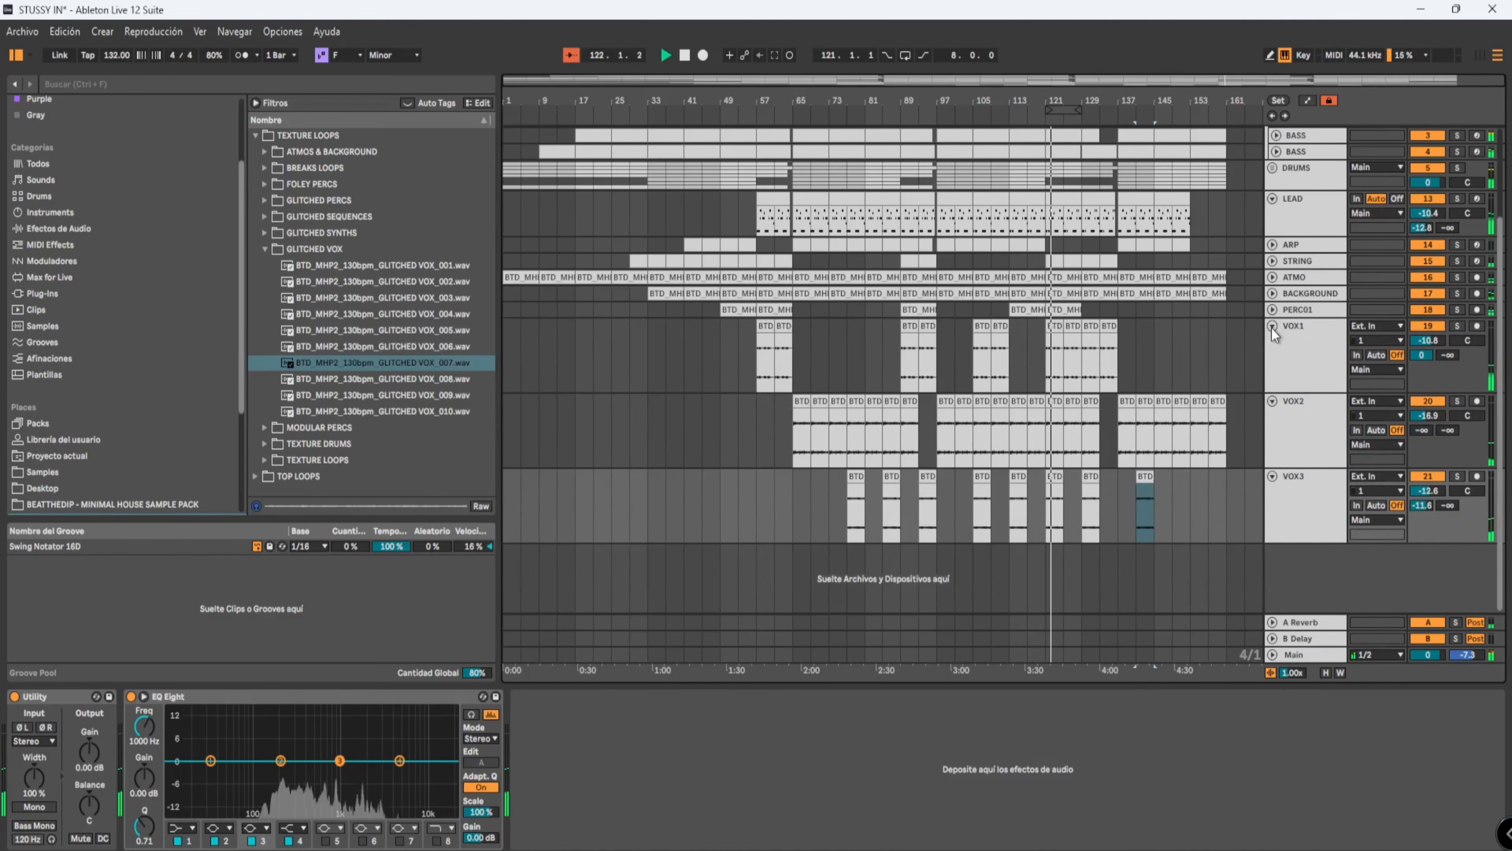
click(1273, 327)
click(1274, 342)
click(1274, 477)
Audition the modular perc loops and the top perc loops up to PERC LOOP 008, raising the preview volume to 0 dB.
click(381, 384)
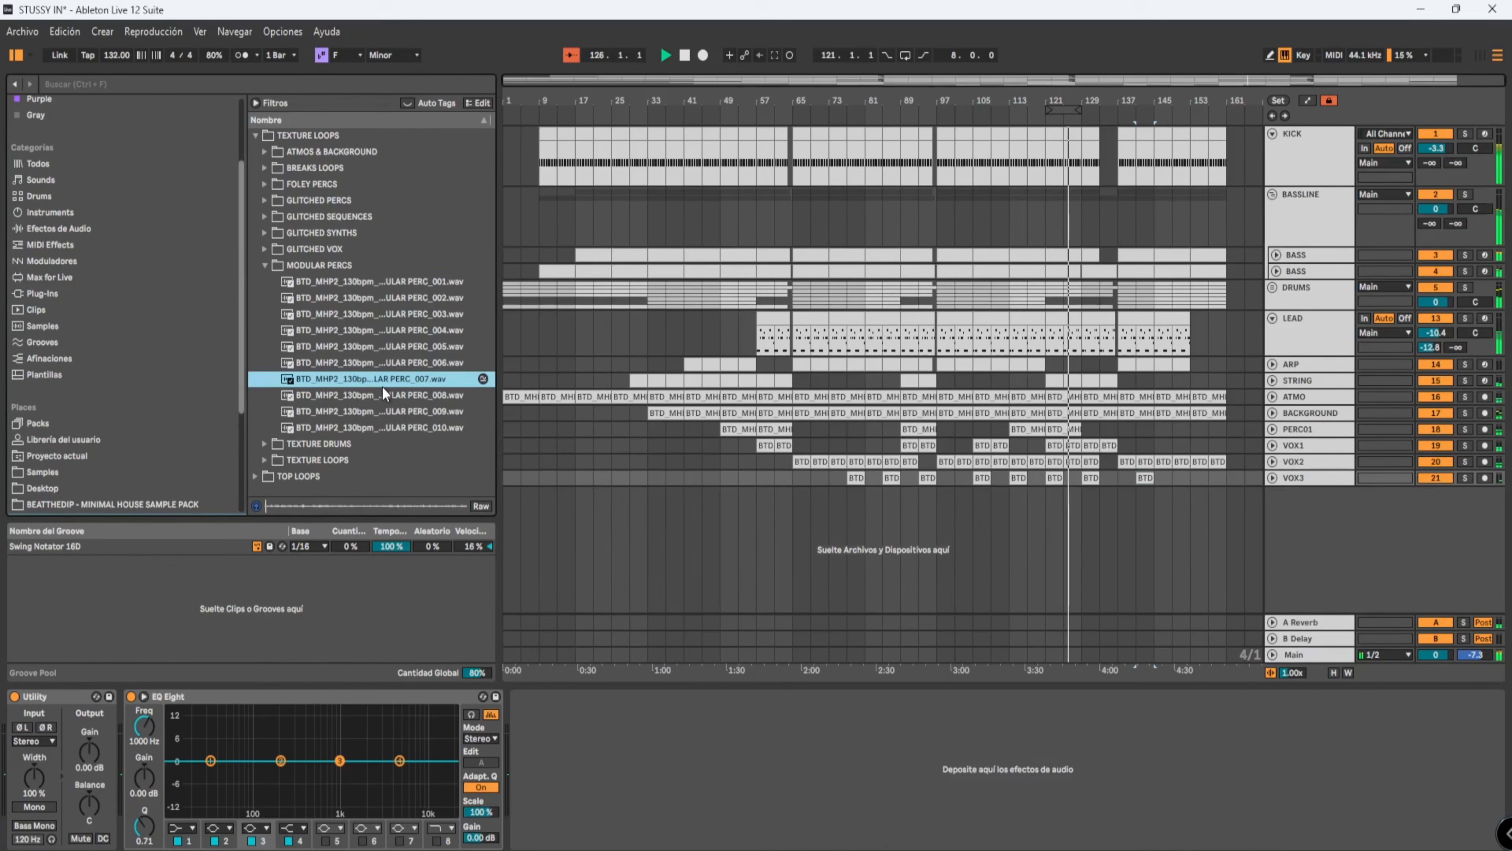
click(266, 474)
click(371, 184)
click(377, 201)
click(341, 282)
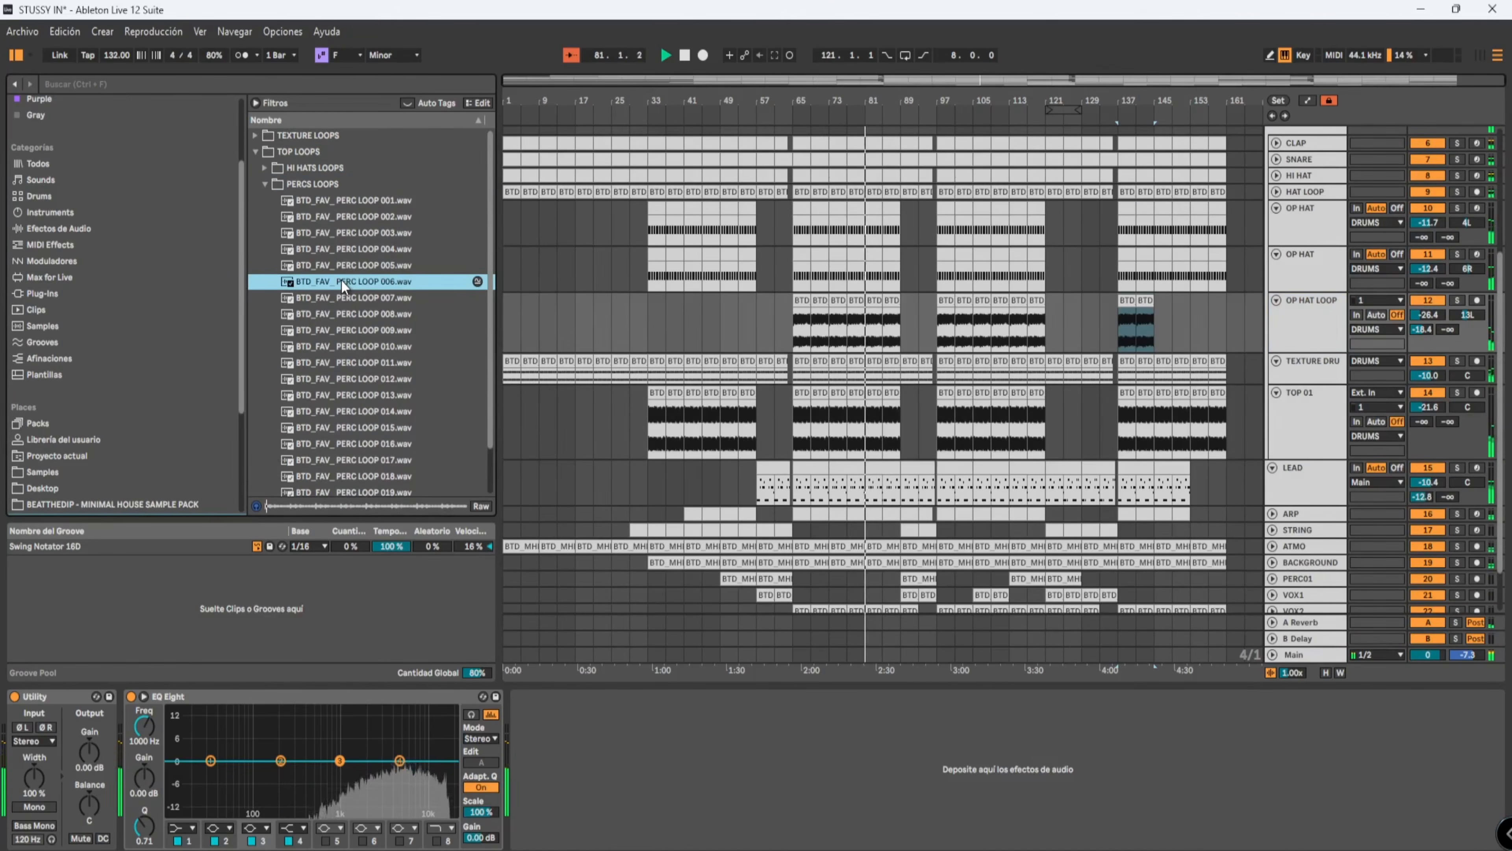
click(1468, 655)
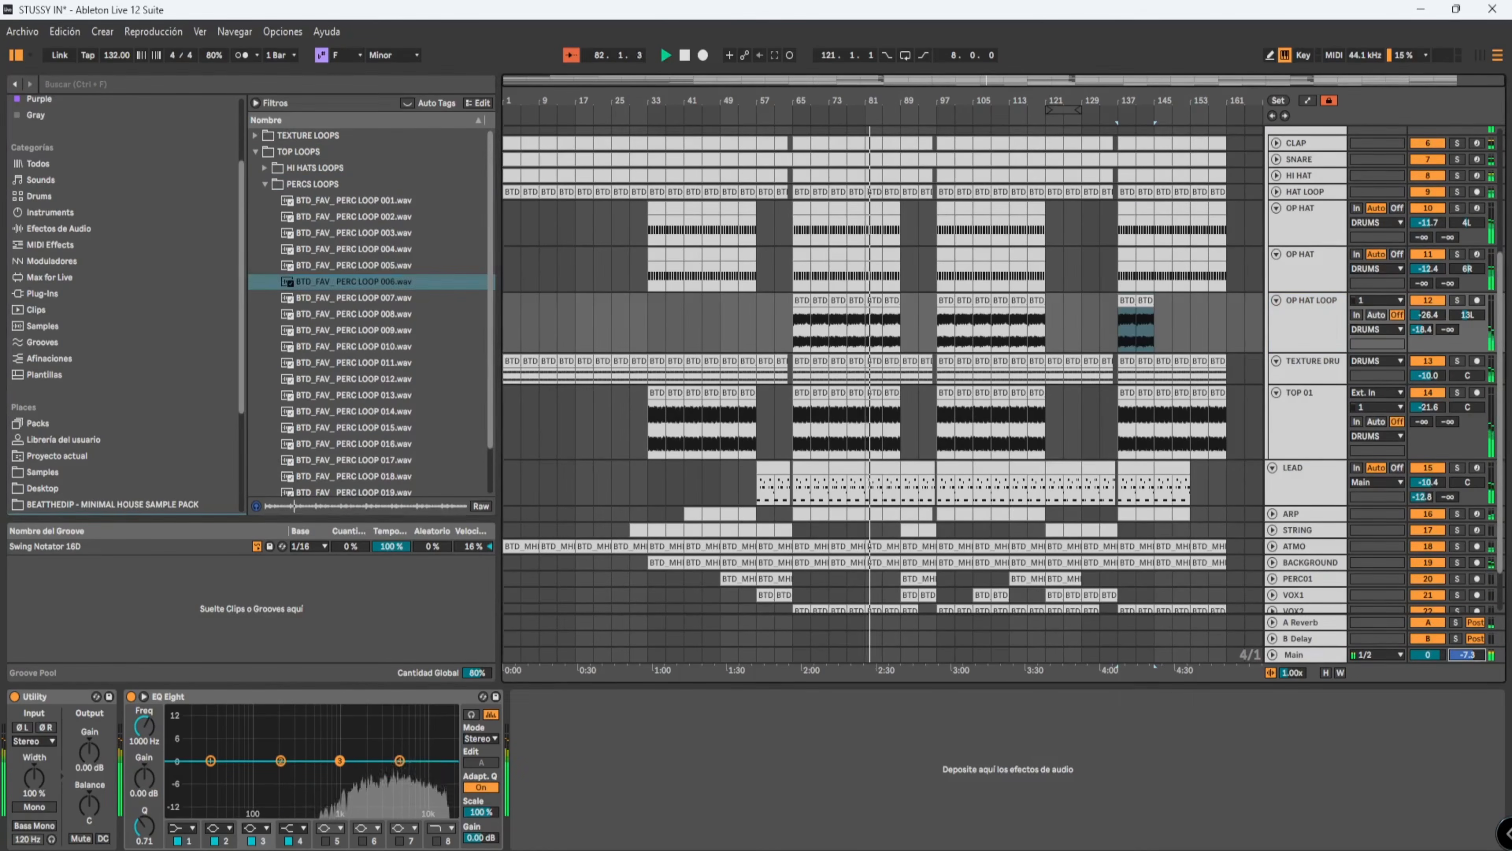
click(318, 315)
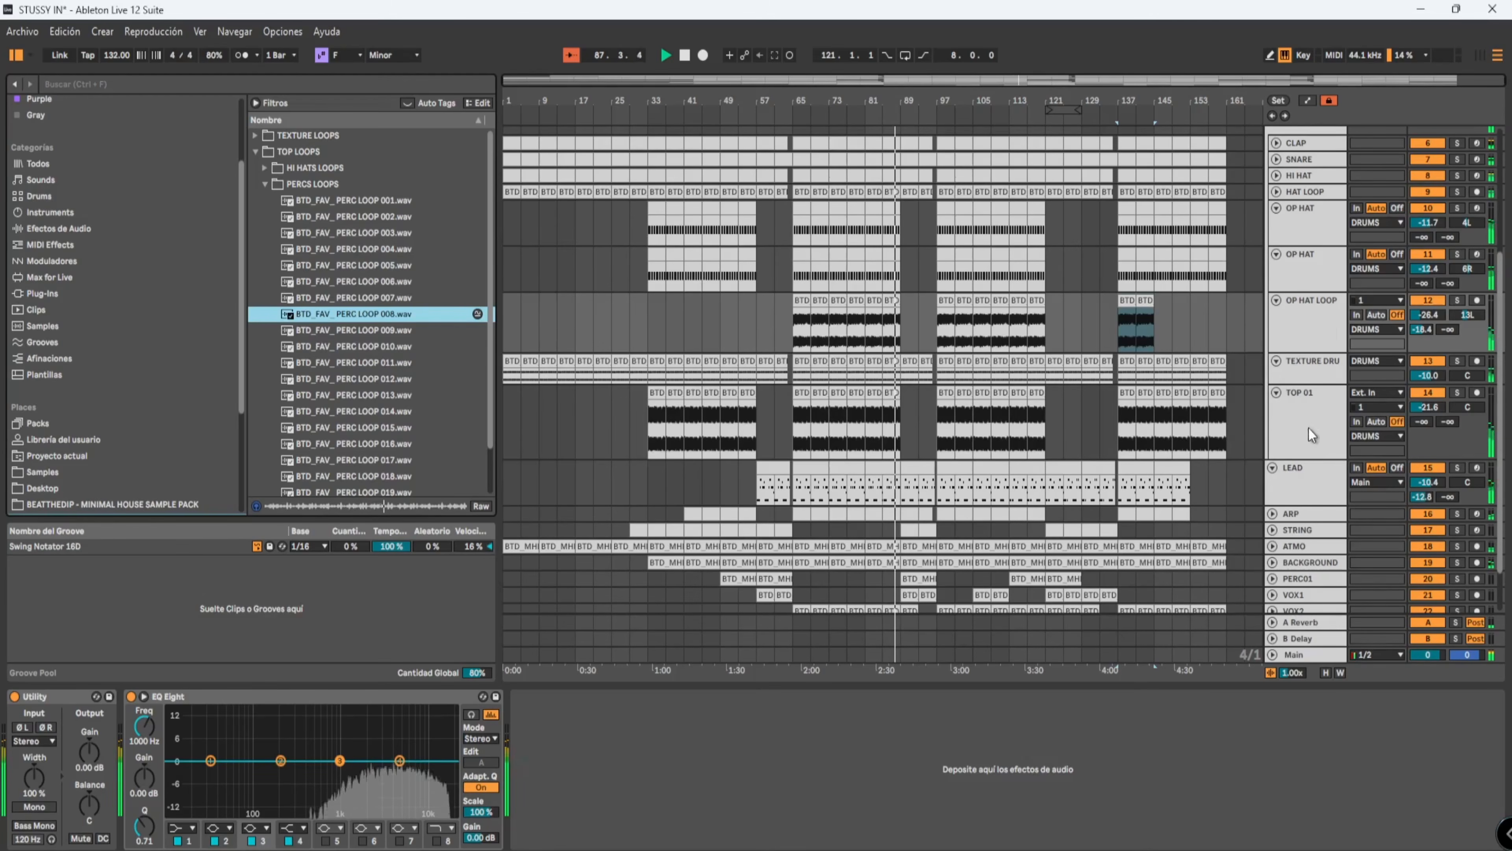
Insert an audio track below PERC01 and lower its volume to -14.2 dB.
scroll(1304, 506, down, 1)
scroll(1297, 581, down, 2)
right_click(1295, 523)
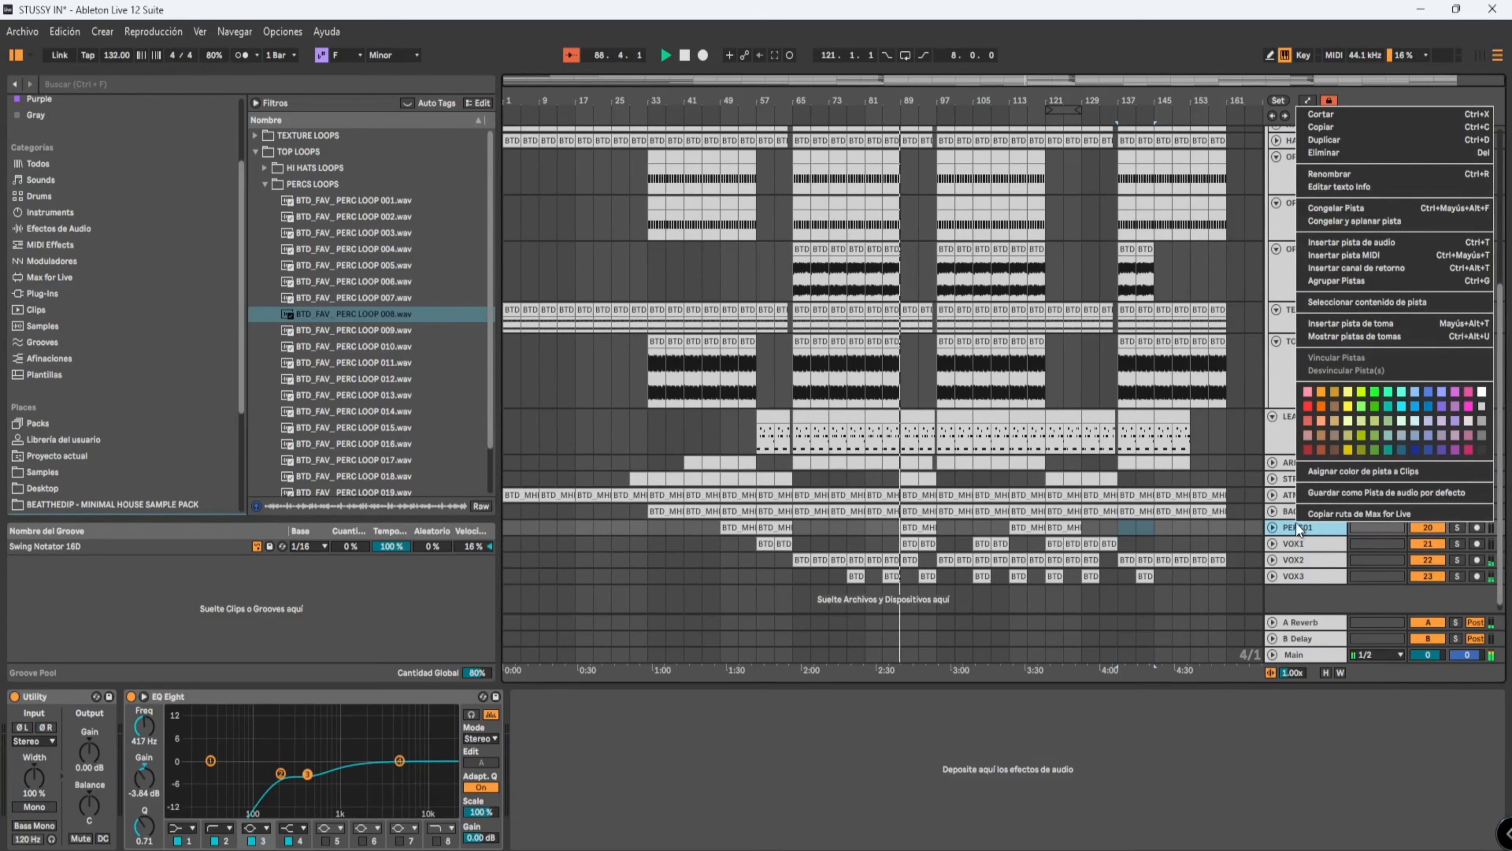
click(1364, 242)
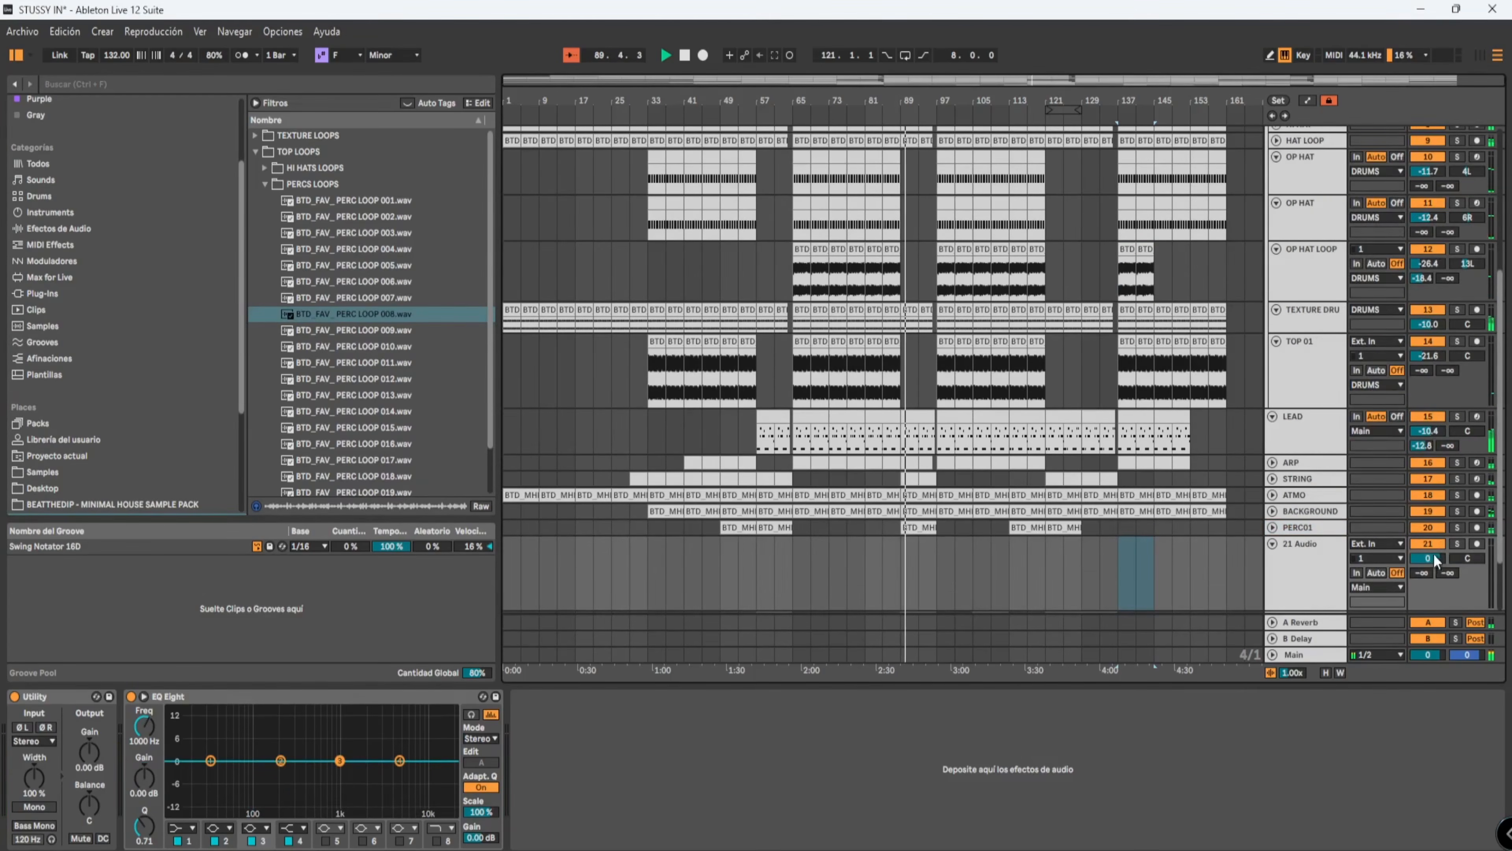
scroll(1073, 528, down, 4)
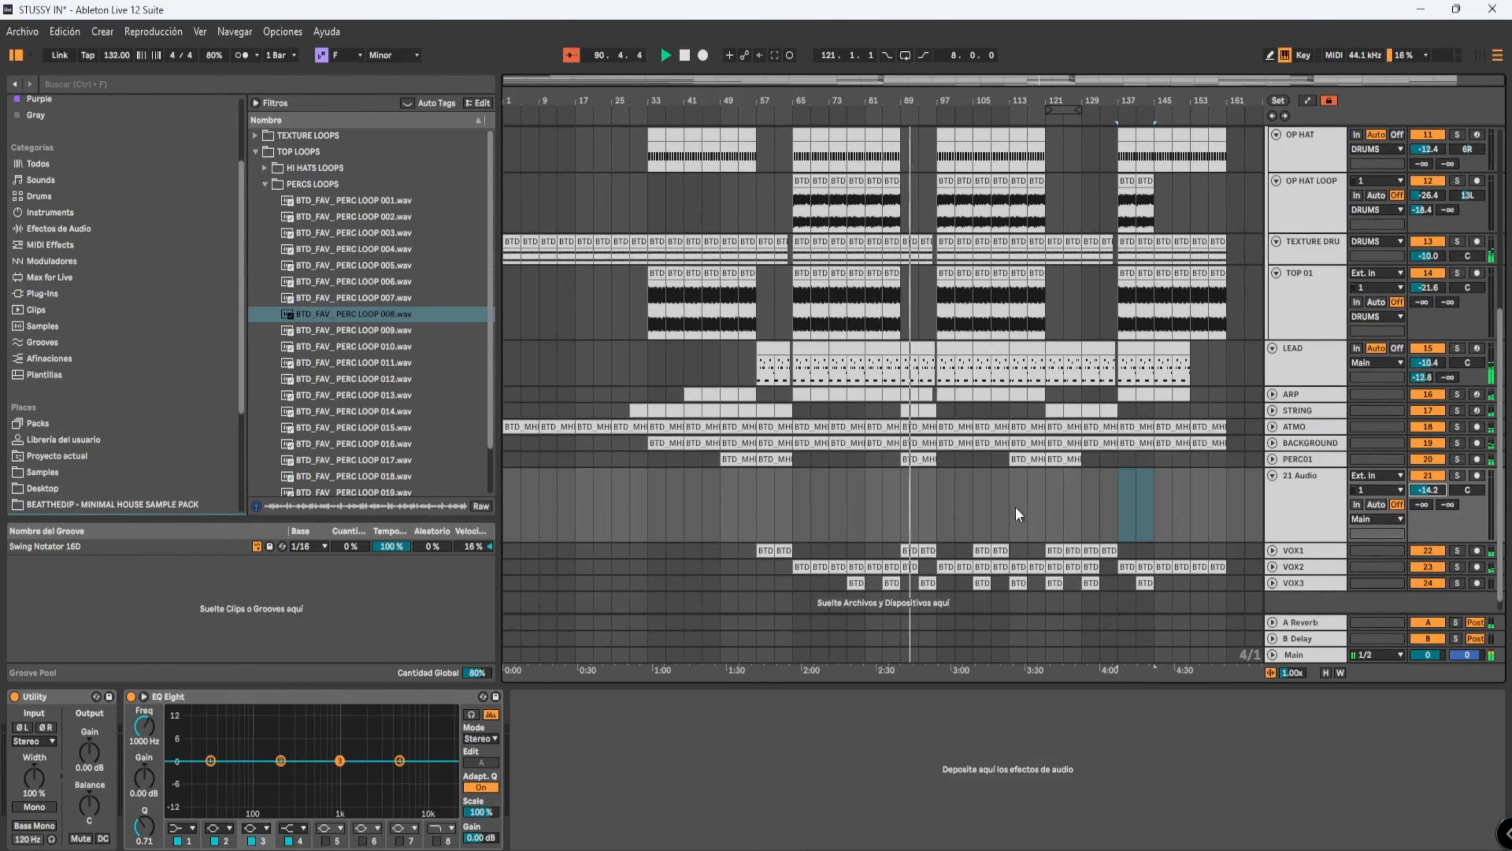
Place PERC LOOP 008 at bar 65 on the new audio track and rename the track PERC02.
click(375, 320)
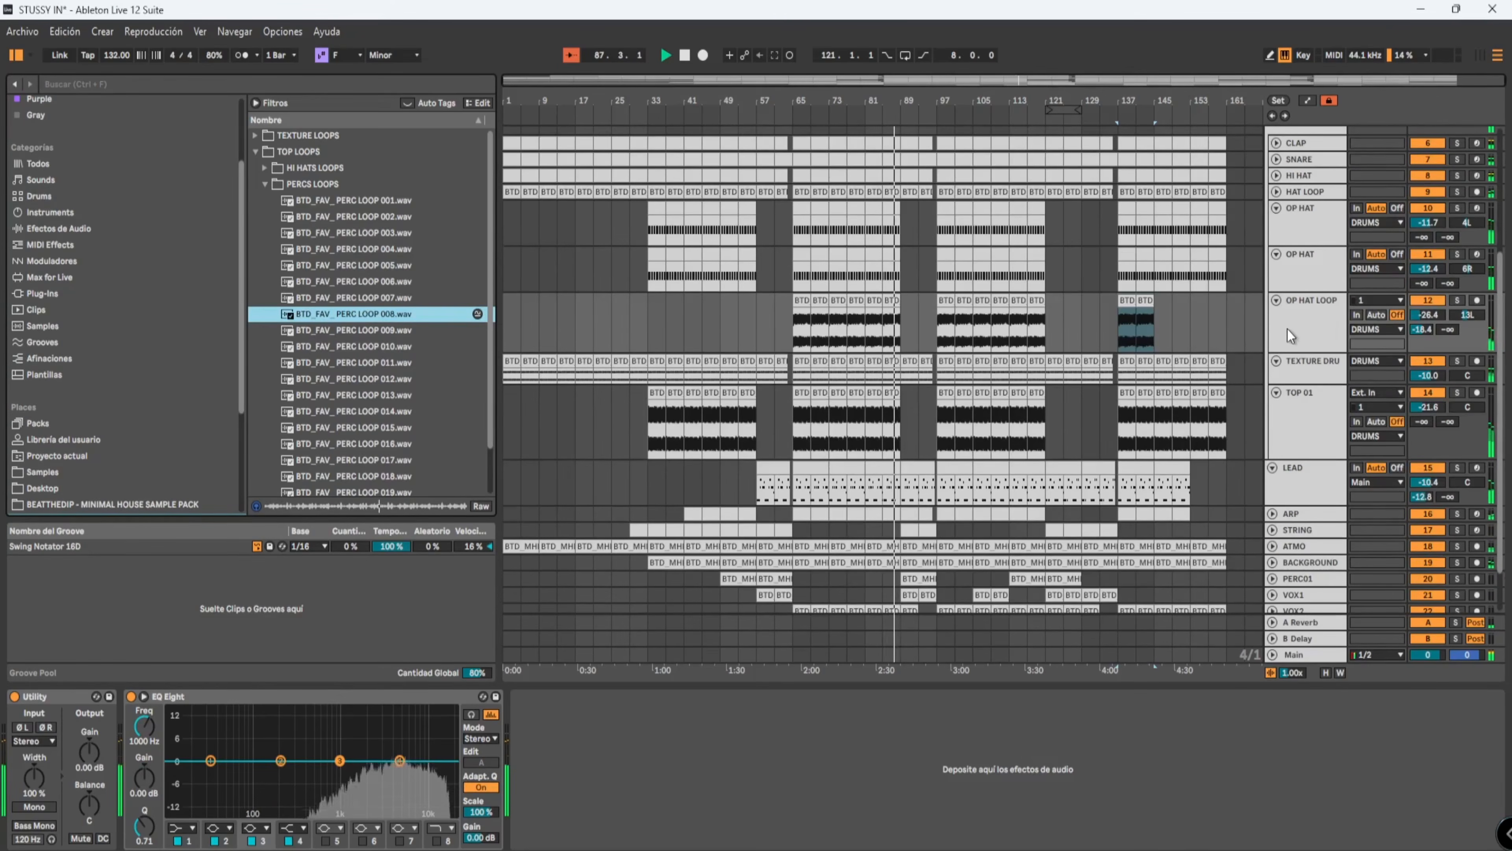
scroll(1291, 417, down, 1)
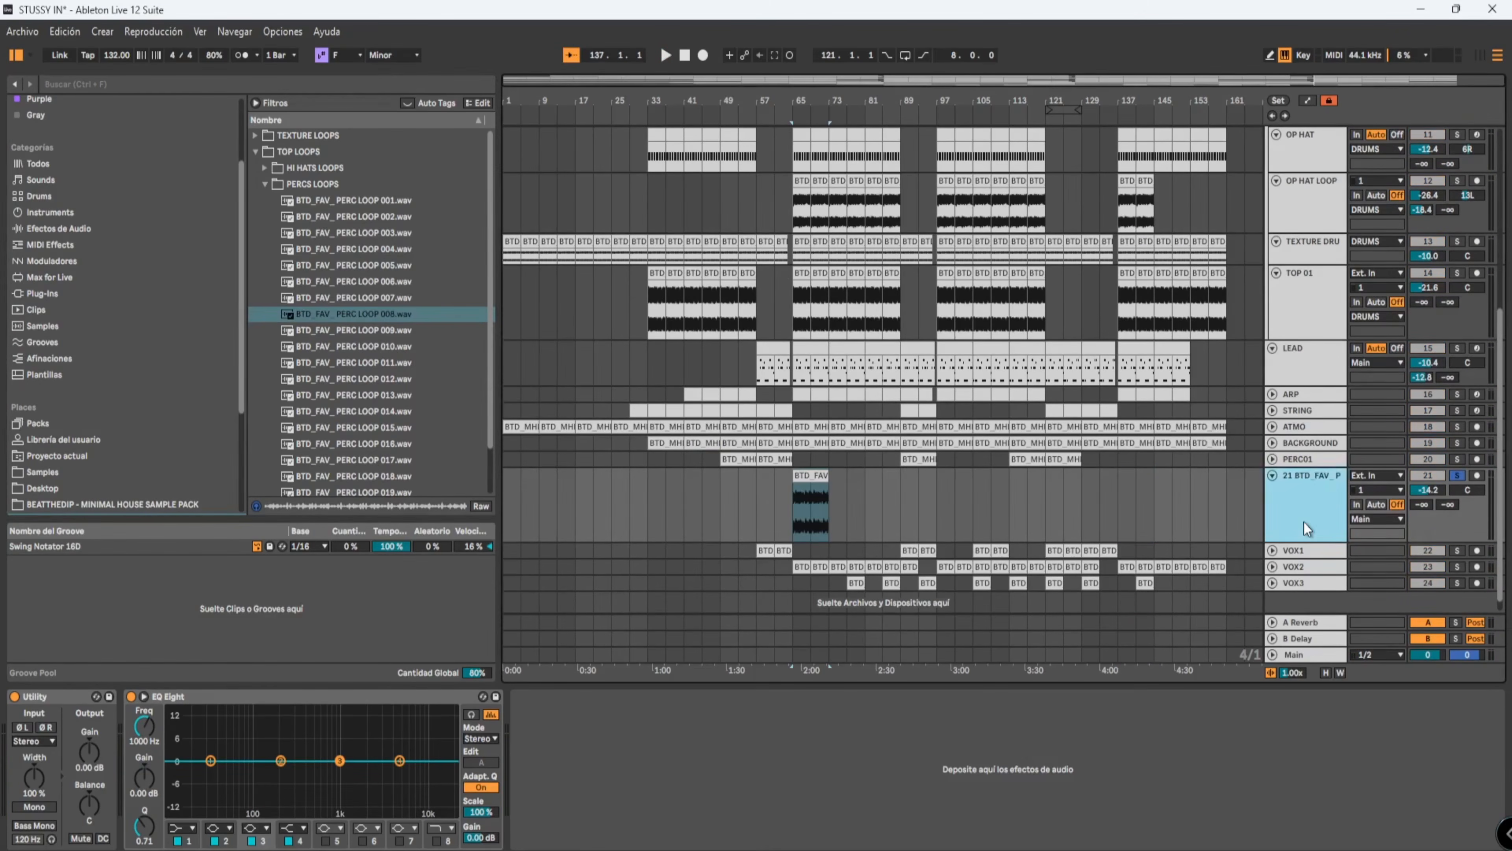
text(PERC02)
key(Return)
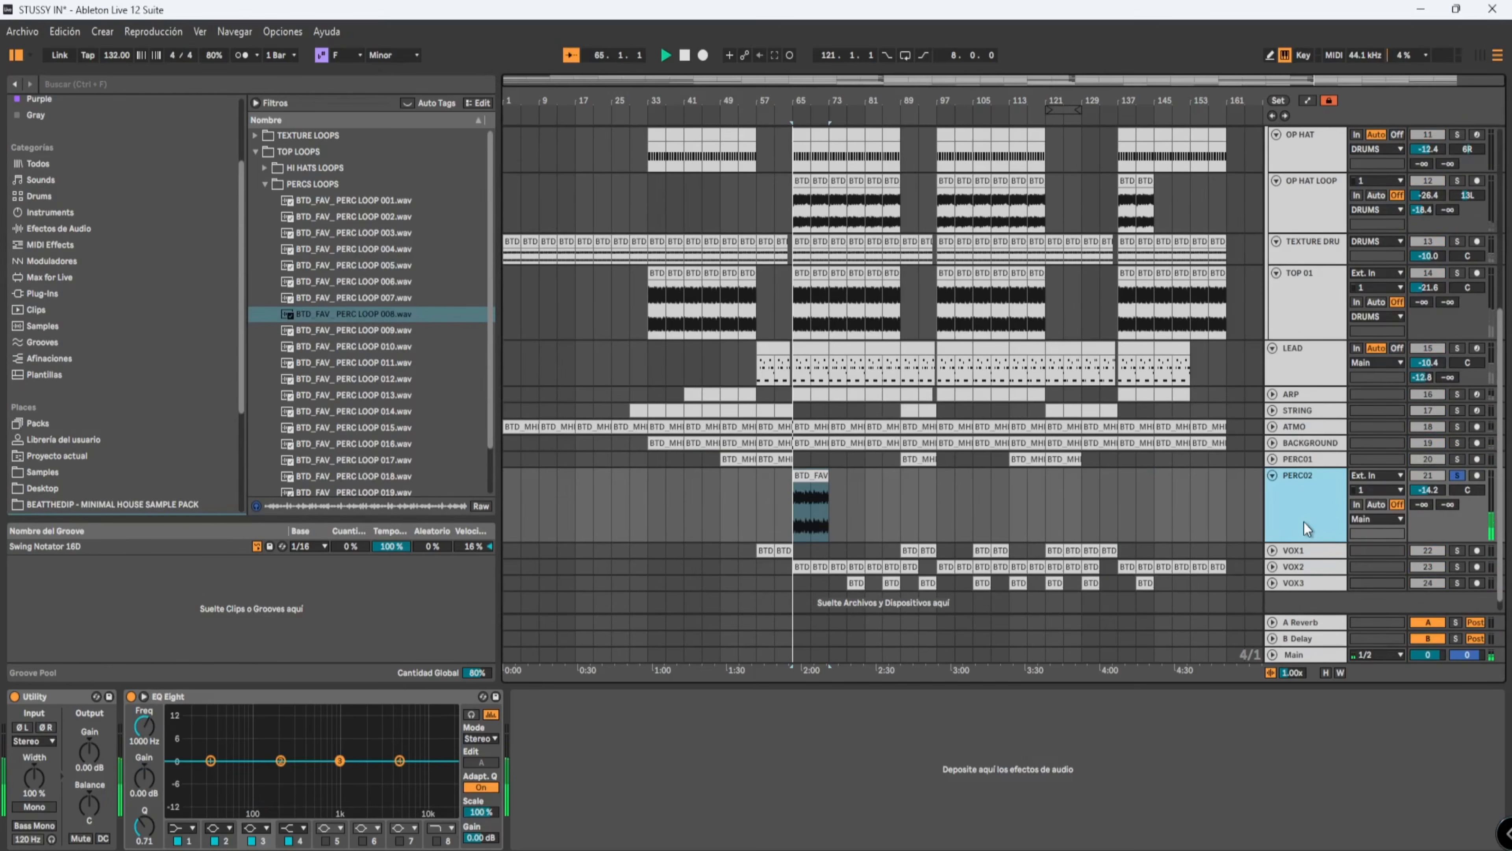
Cut PERC02 by 15 dB at 774 Hz in EQ Eight, then unsolo the track and lower its volume.
key(space)
drag(339, 761, 331, 813)
click(1457, 475)
mouse_move(1439, 488)
mouse_down()
mouse_move(1439, 506)
mouse_move(1428, 493)
mouse_up()
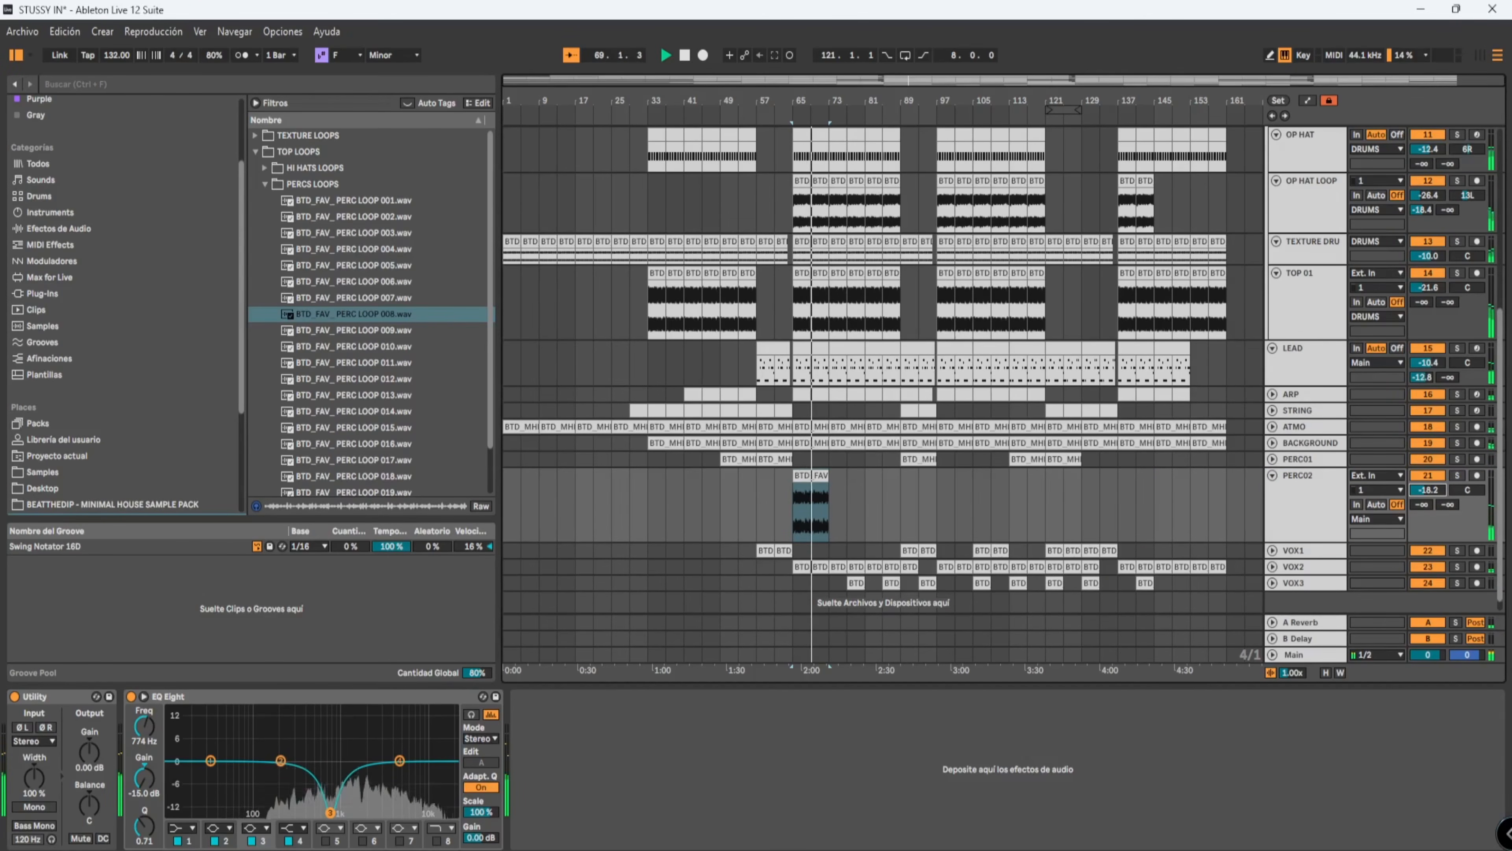
Duplicate the PERC02 clip, copy the pair to bars 105 and 137, and fold the track.
click(815, 475)
key(ctrl+d)
shift+click(815, 475)
drag(814, 475, 1134, 477)
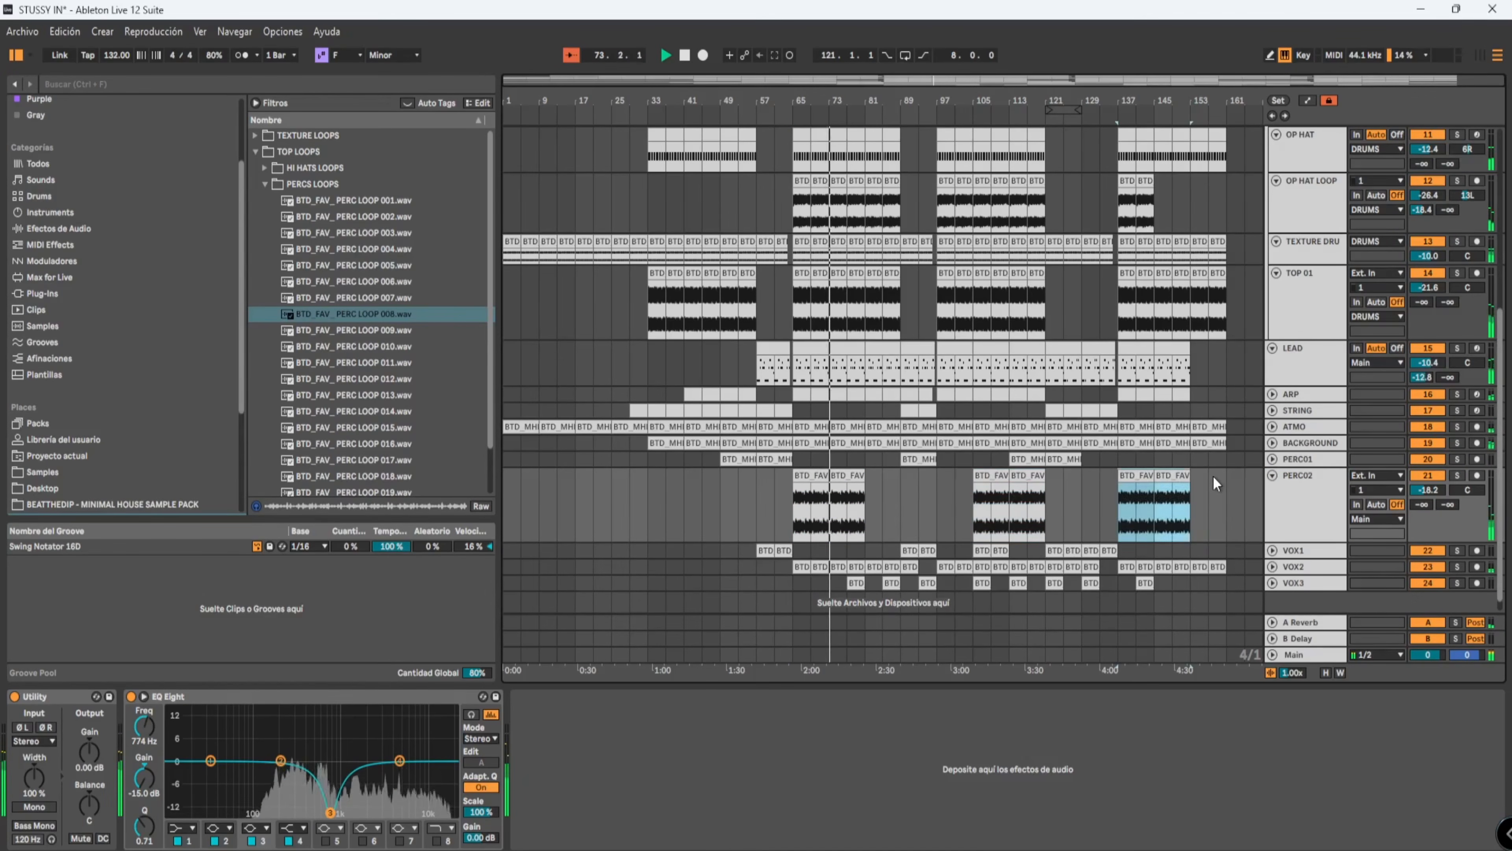
click(1271, 476)
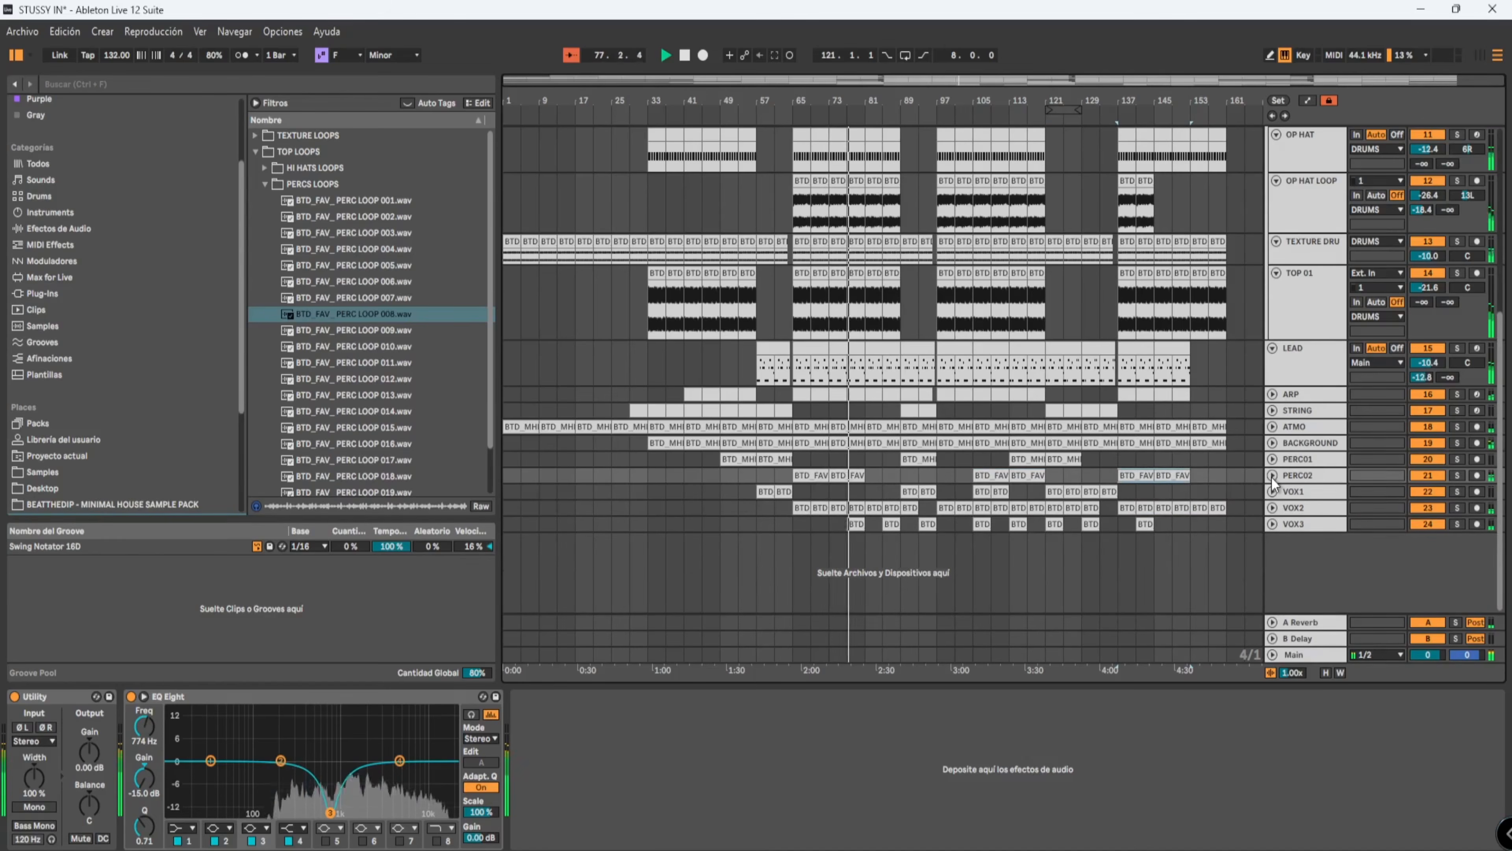
scroll(1083, 413, up, 2)
key(ctrl+alt+l)
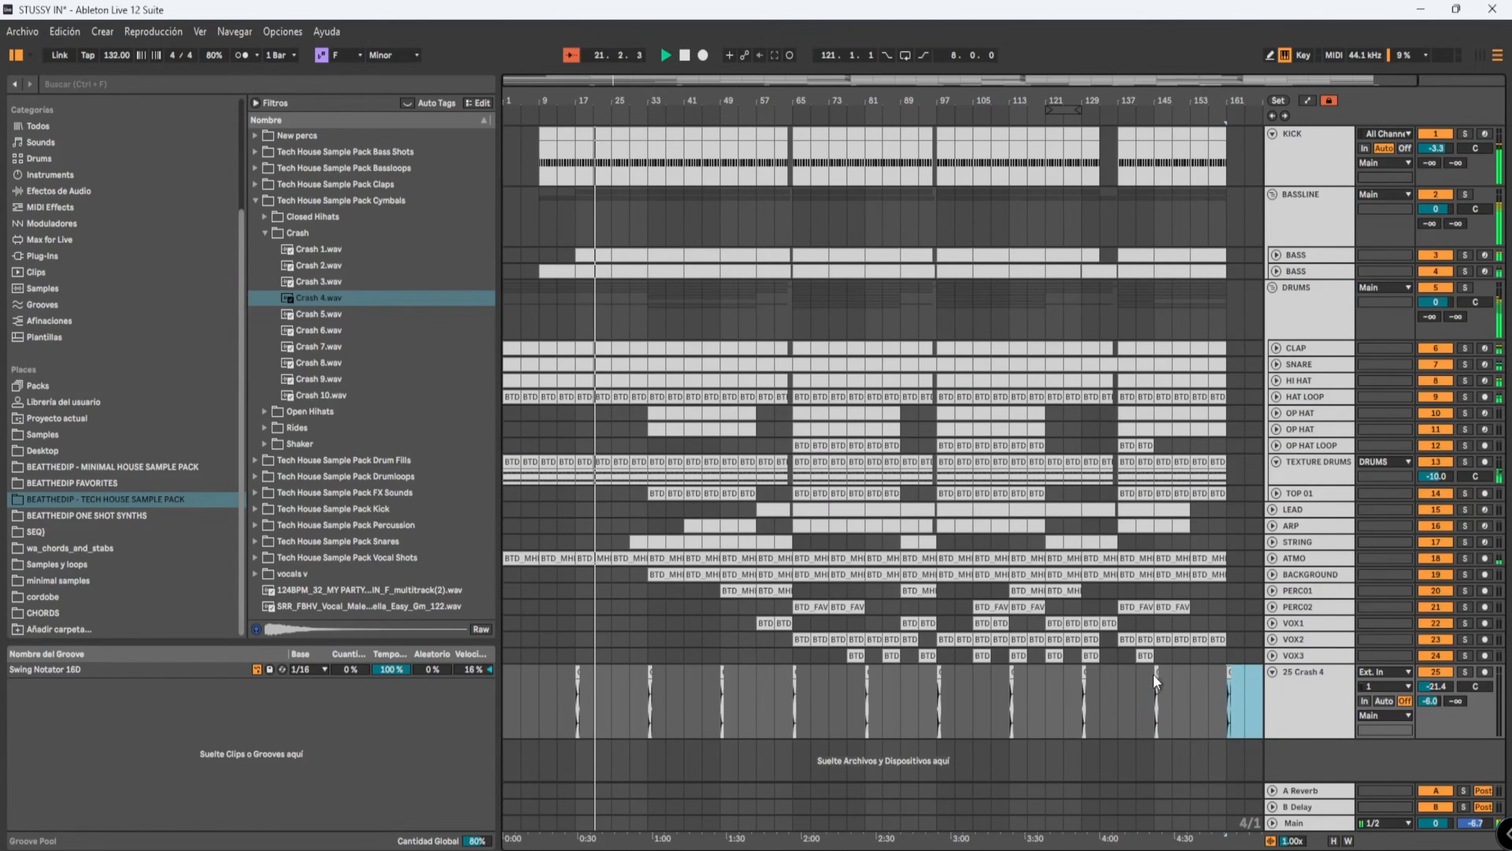
Copy the Crash 4 clip to bars 137 and 121.
click(1155, 672)
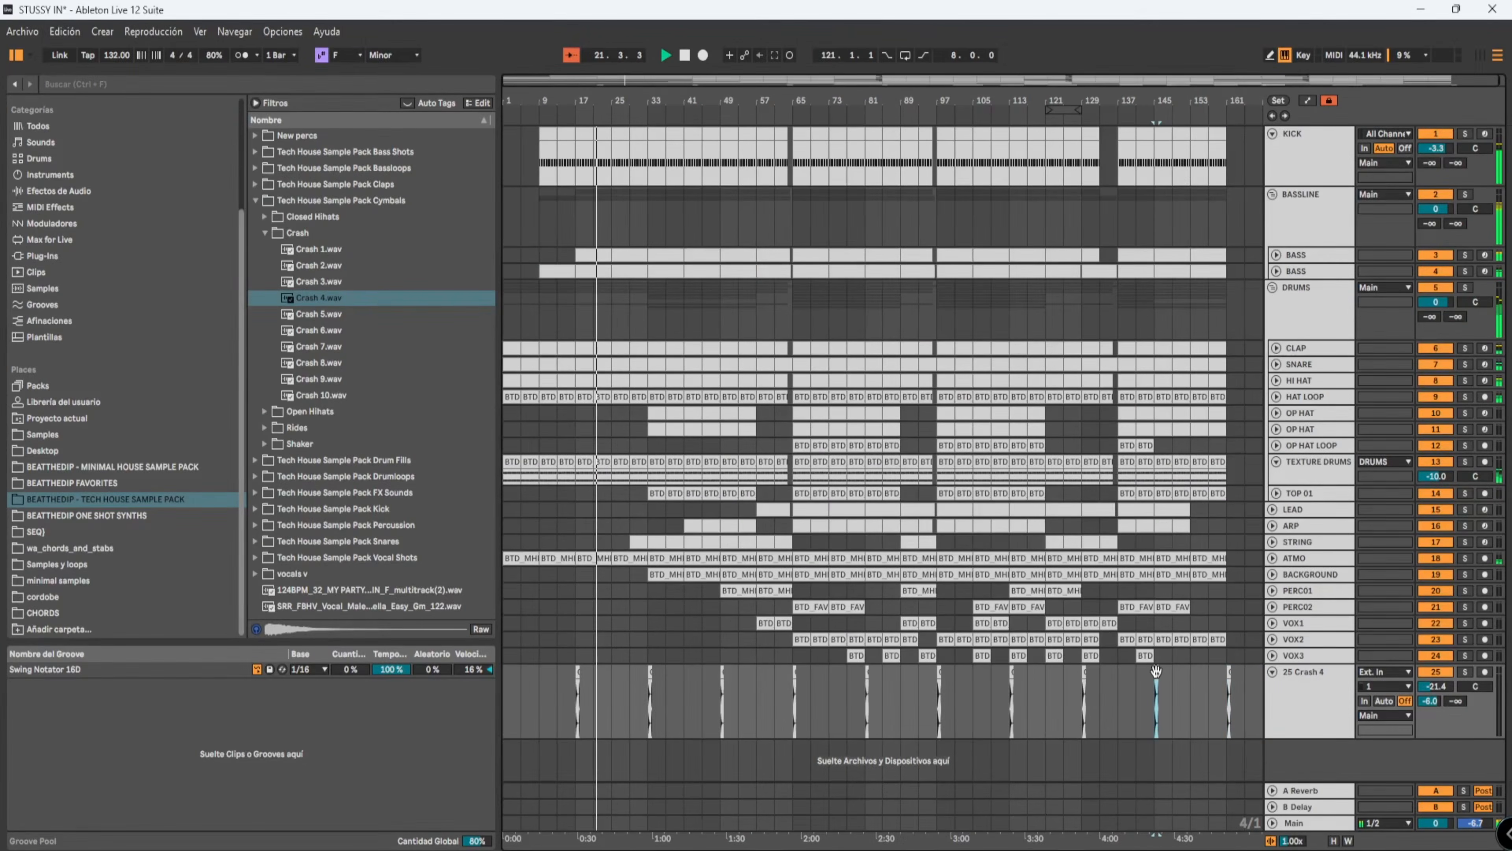
drag(1155, 673, 1118, 677)
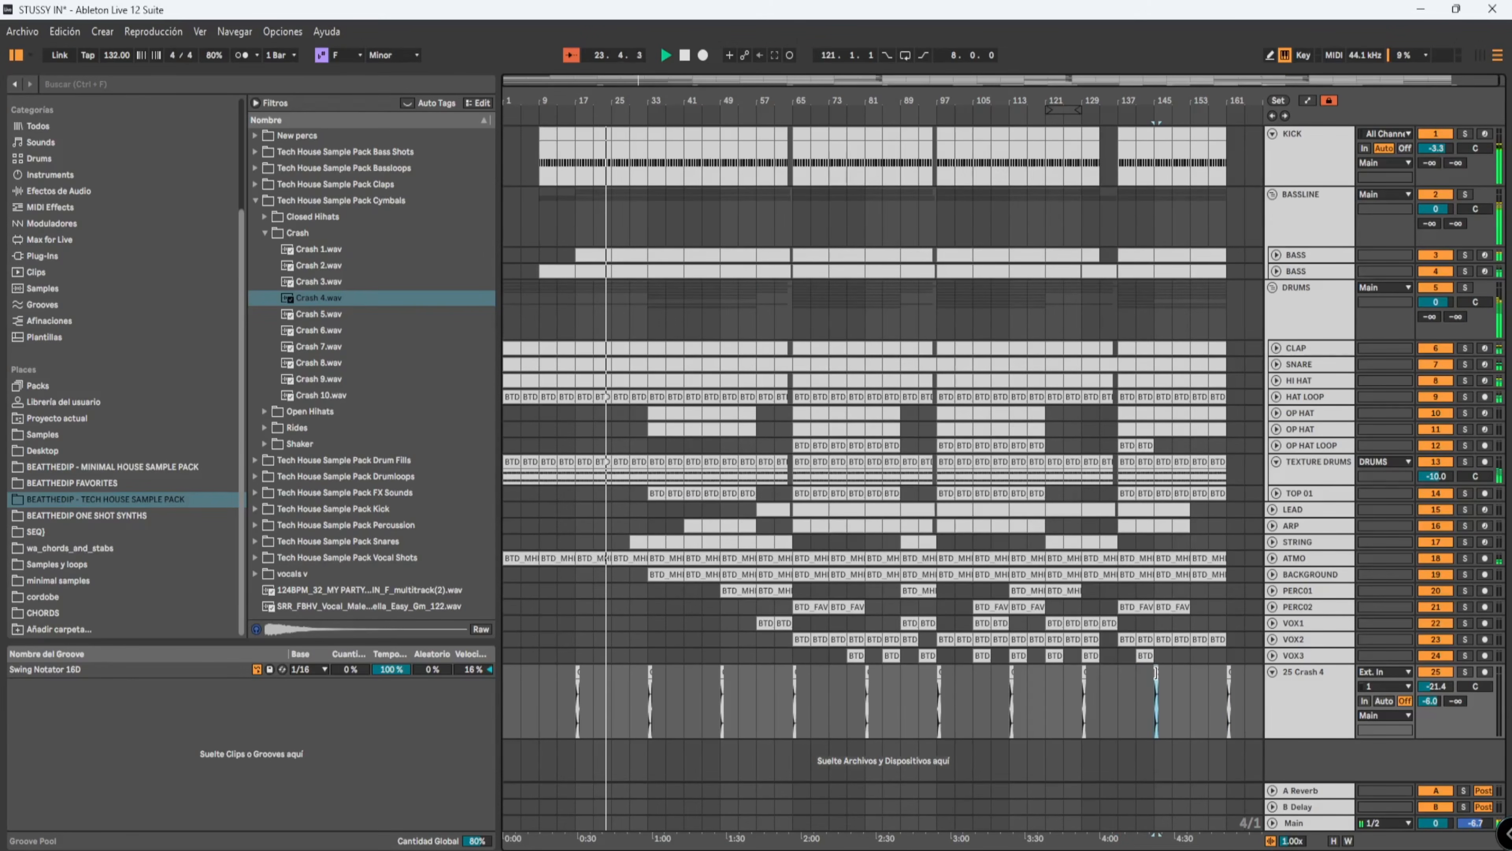
scroll(1155, 672, up, 3)
drag(1074, 689, 1071, 686)
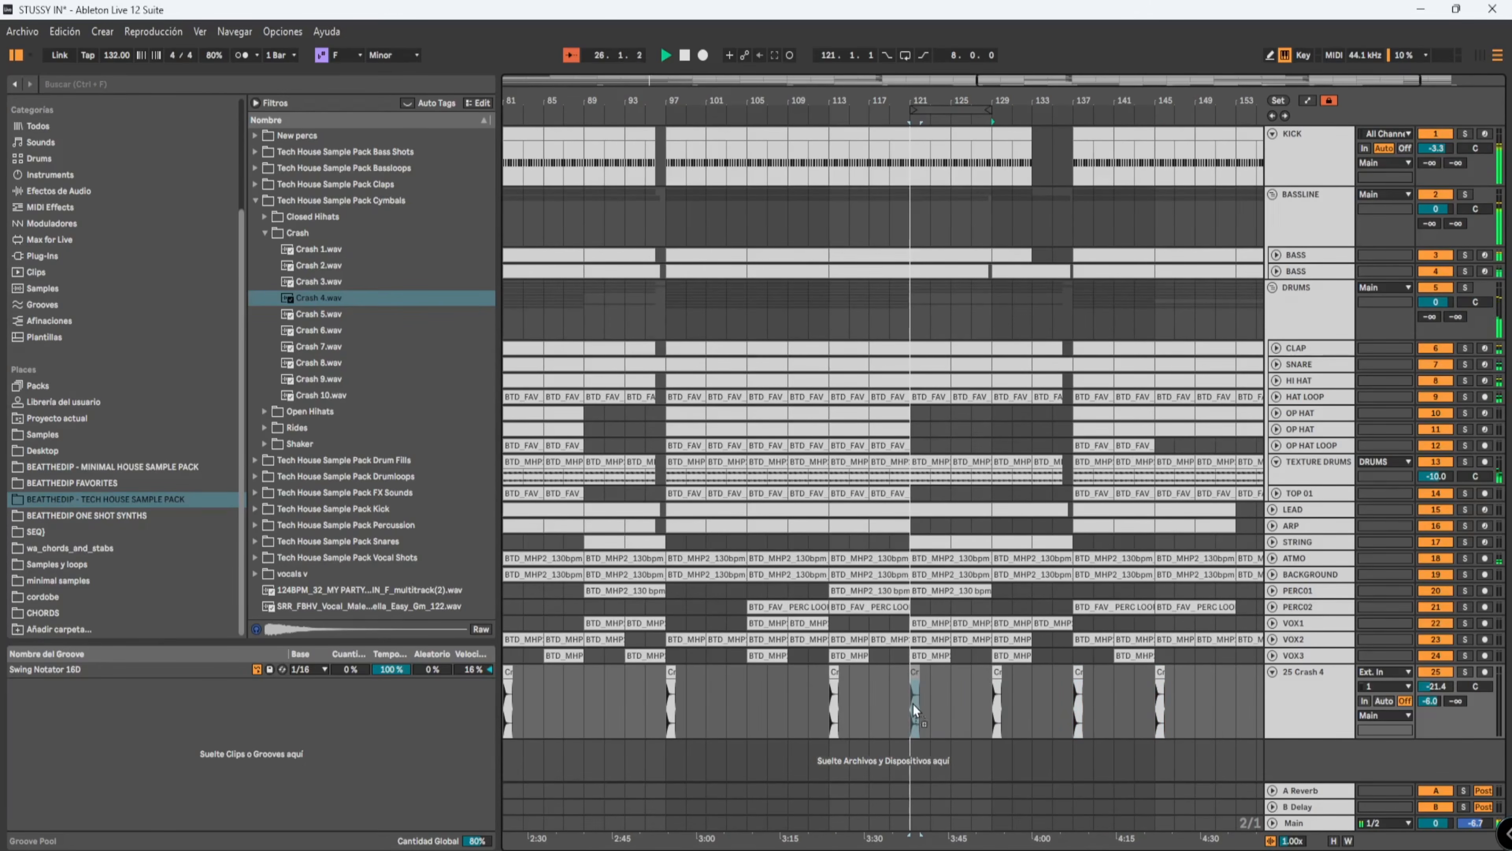
scroll(913, 703, down, 3)
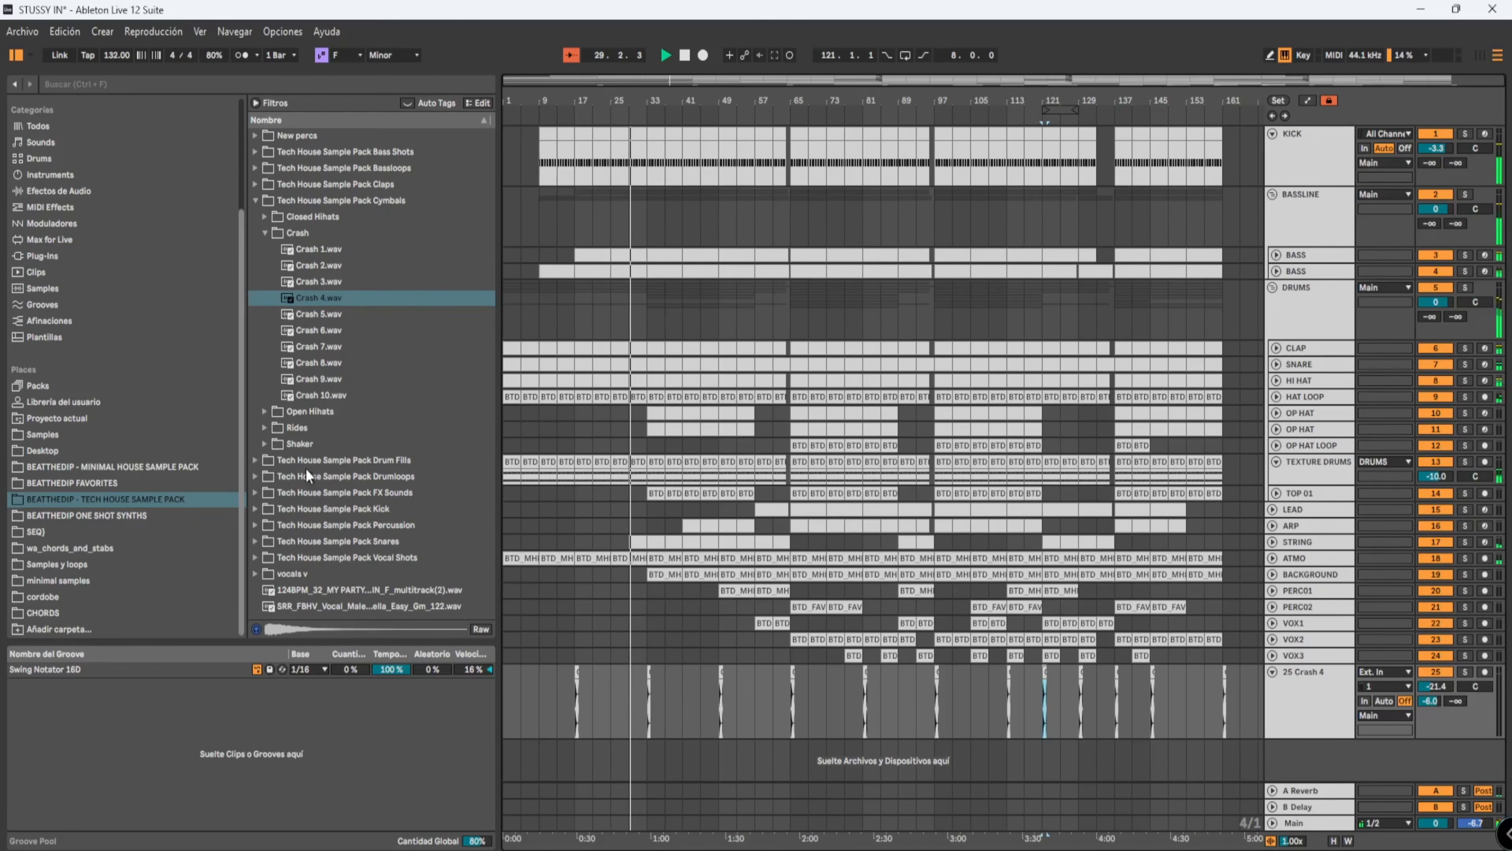
Audition the samples in the Reverse FX folder of the Tech House Sample Pack FX Sounds.
click(256, 493)
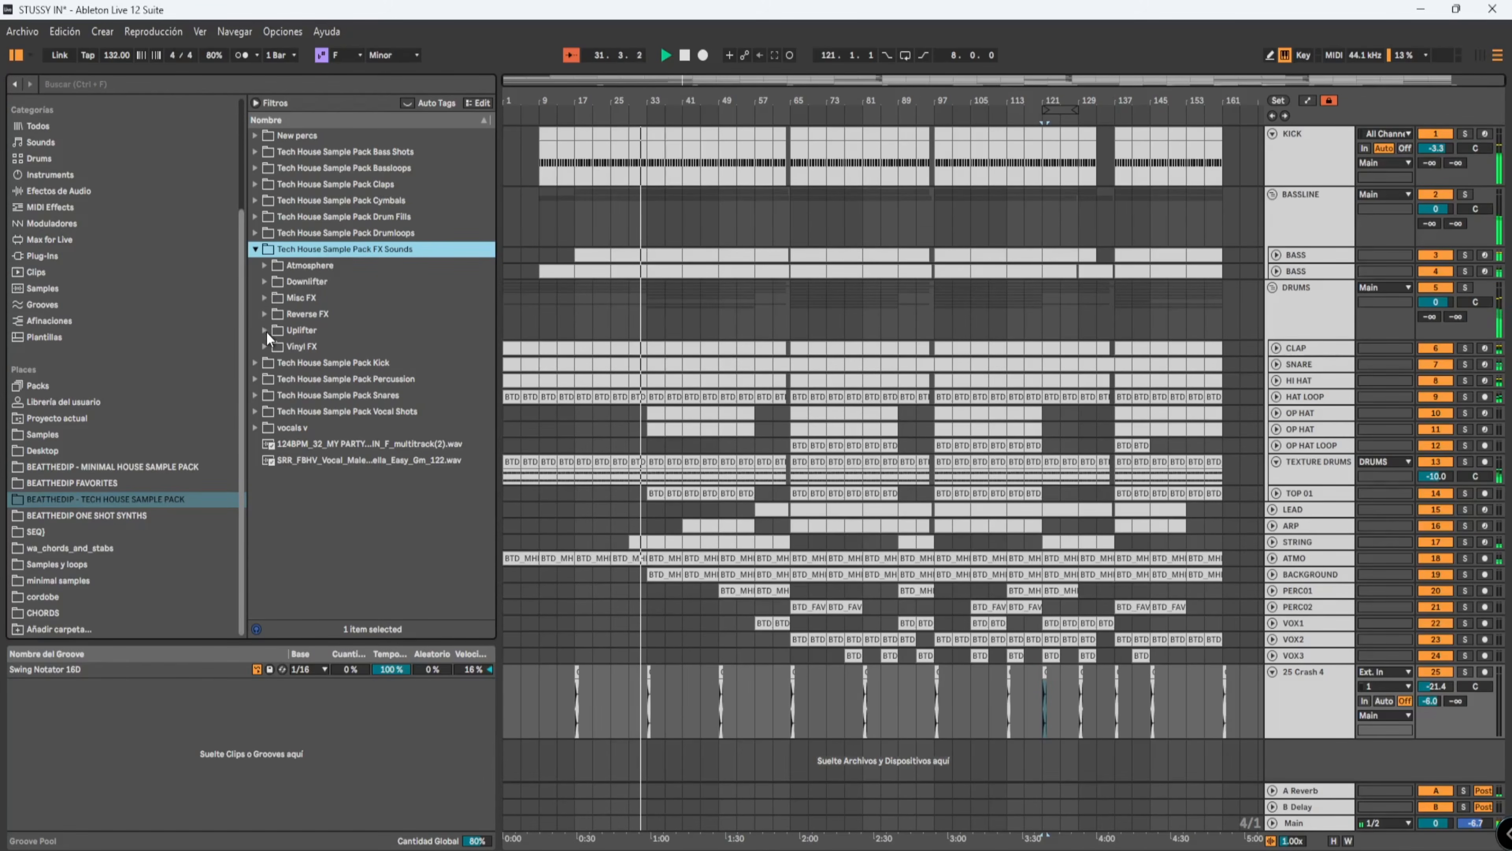
click(265, 315)
scroll(335, 405, down, 1)
key(space)
click(326, 501)
key(Down)
key(Down)
key(Down)
key(Down)
click(341, 294)
key(Down)
key(Down)
key(Down)
key(Down)
key(Down)
key(Down)
key(Down)
key(Down)
key(Down)
key(Down)
key(Down)
key(Down)
key(Down)
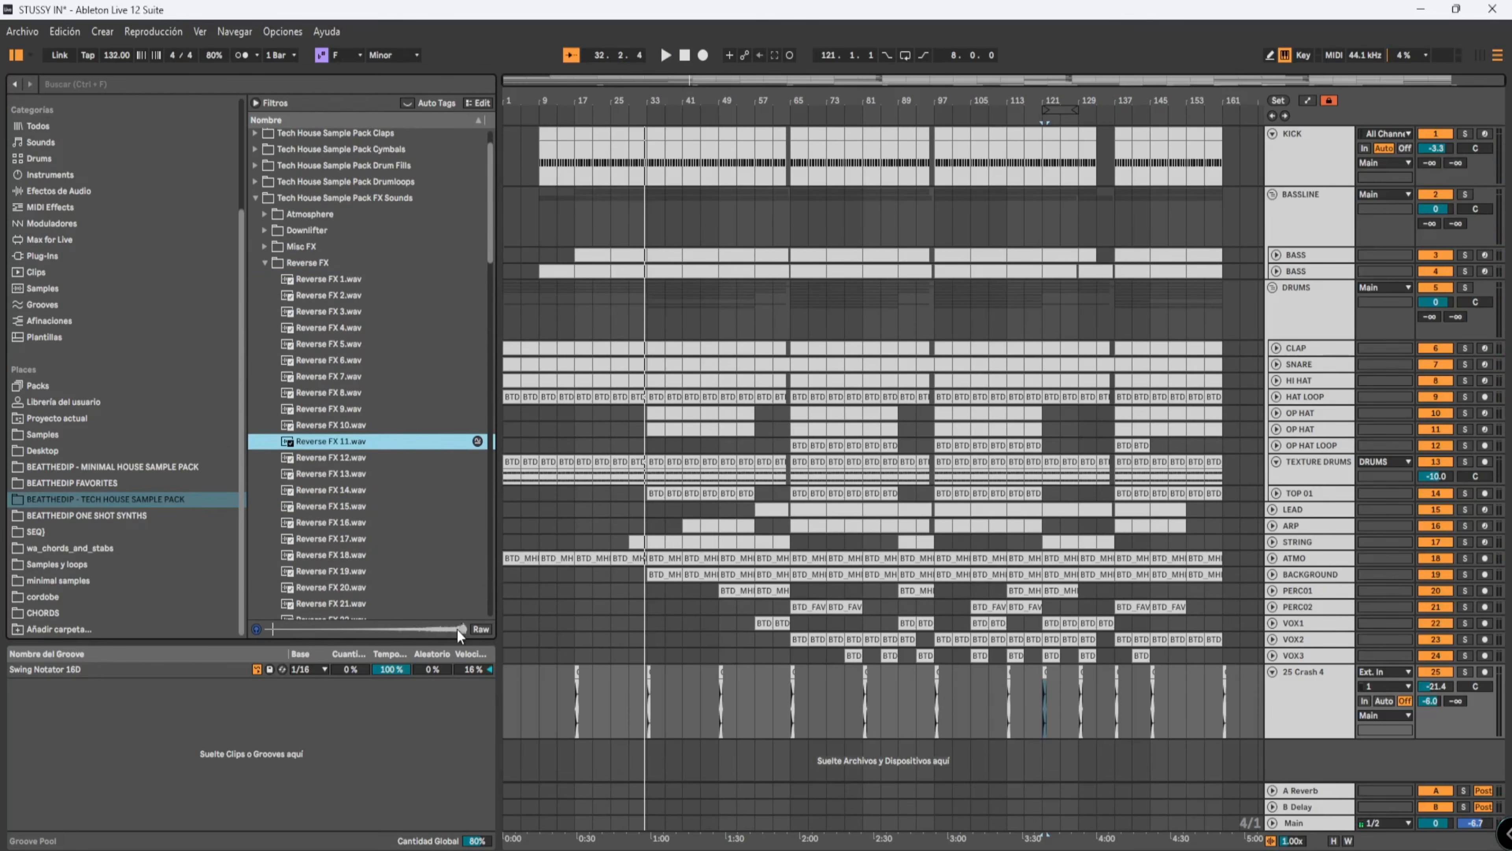
key(Down)
key(Down)
key(Down)
key(Down)
key(Down)
key(Down)
key(Down)
scroll(367, 580, down, 2)
key(Down)
key(Down)
key(Down)
scroll(368, 580, down, 2)
Place Reverse FX 26 on a new audio track and align it to lead into the crash at bar 17.
drag(333, 480, 575, 753)
scroll(575, 753, up, 10)
drag(732, 718, 694, 718)
double_click(694, 719)
scroll(837, 335, down, 5)
scroll(901, 349, up, 6)
Play the section around the Reverse FX clip and lower the track's volume until it blends in.
click(893, 258)
scroll(900, 350, down, 8)
drag(767, 337, 807, 337)
key(space)
drag(1428, 347, 1427, 387)
drag(929, 334, 877, 334)
key(space)
key(space)
drag(1427, 348, 1428, 360)
scroll(869, 338, up, 8)
drag(846, 337, 947, 333)
scroll(869, 351, down, 6)
key(space)
Copy the Reverse FX clip repeatedly along its track so it leads into the crashes across the arrangement.
scroll(1013, 355, down, 8)
drag(618, 333, 816, 334)
scroll(817, 343, down, 4)
drag(643, 334, 774, 355)
key(ctrl+d)
key(ctrl+d)
key(ctrl+d)
key(ctrl+d)
key(ctrl+d)
key(ctrl+d)
key(ctrl+d)
Move two late Reverse FX copies to just before bars 137 and 121, and delete the surplus copy near bar 145.
drag(1074, 334, 1111, 334)
click(1146, 334)
key(Delete)
drag(1002, 334, 1038, 334)
key(ctrl+alt+l)
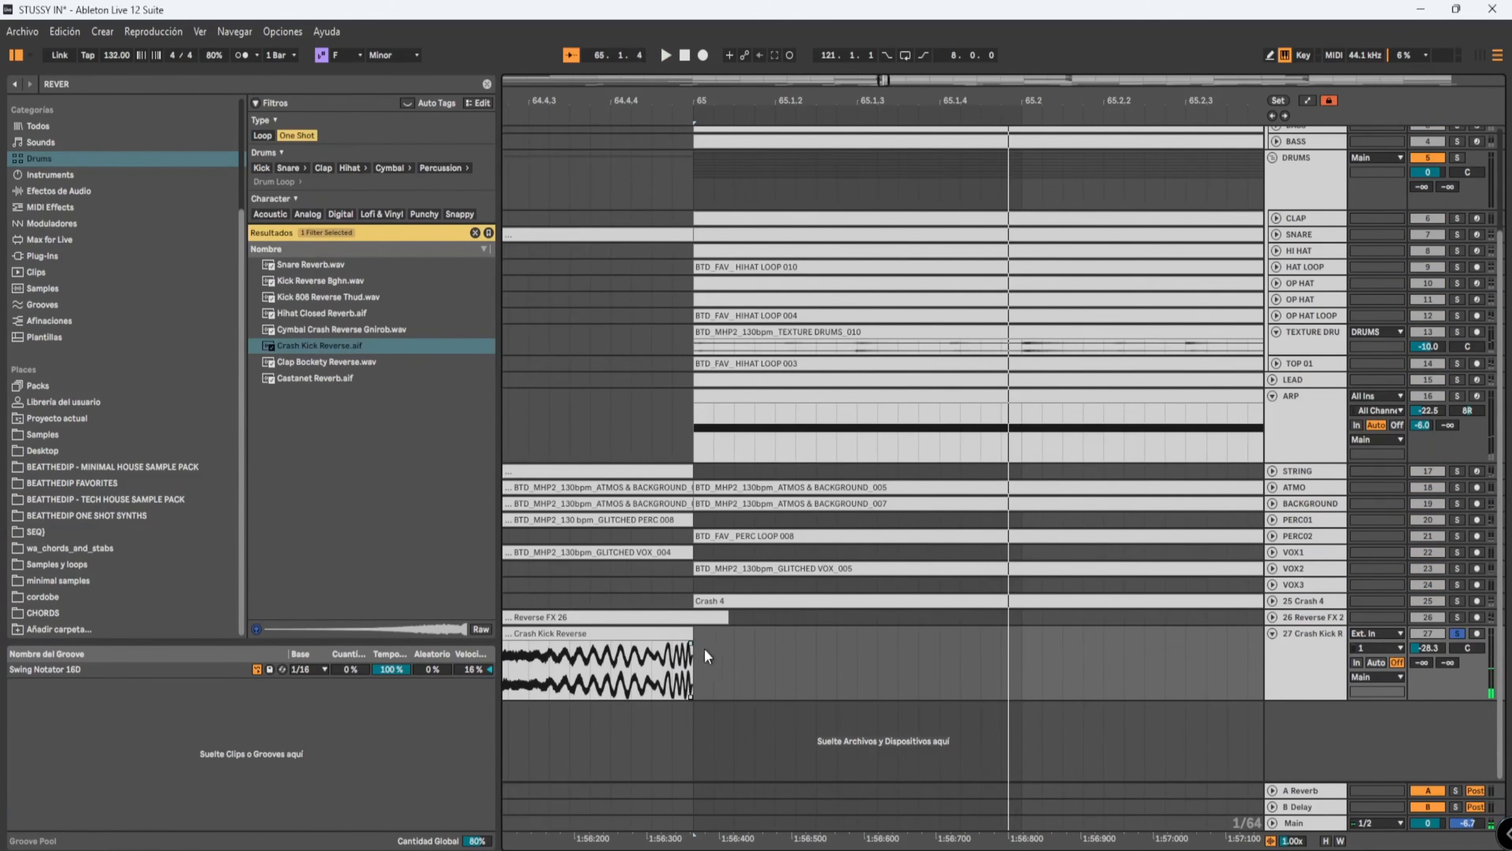
Add a short fade-out to the end of the Crash Kick Reverse clip just before bar 65.
click(704, 633)
click(756, 644)
drag(710, 643, 699, 639)
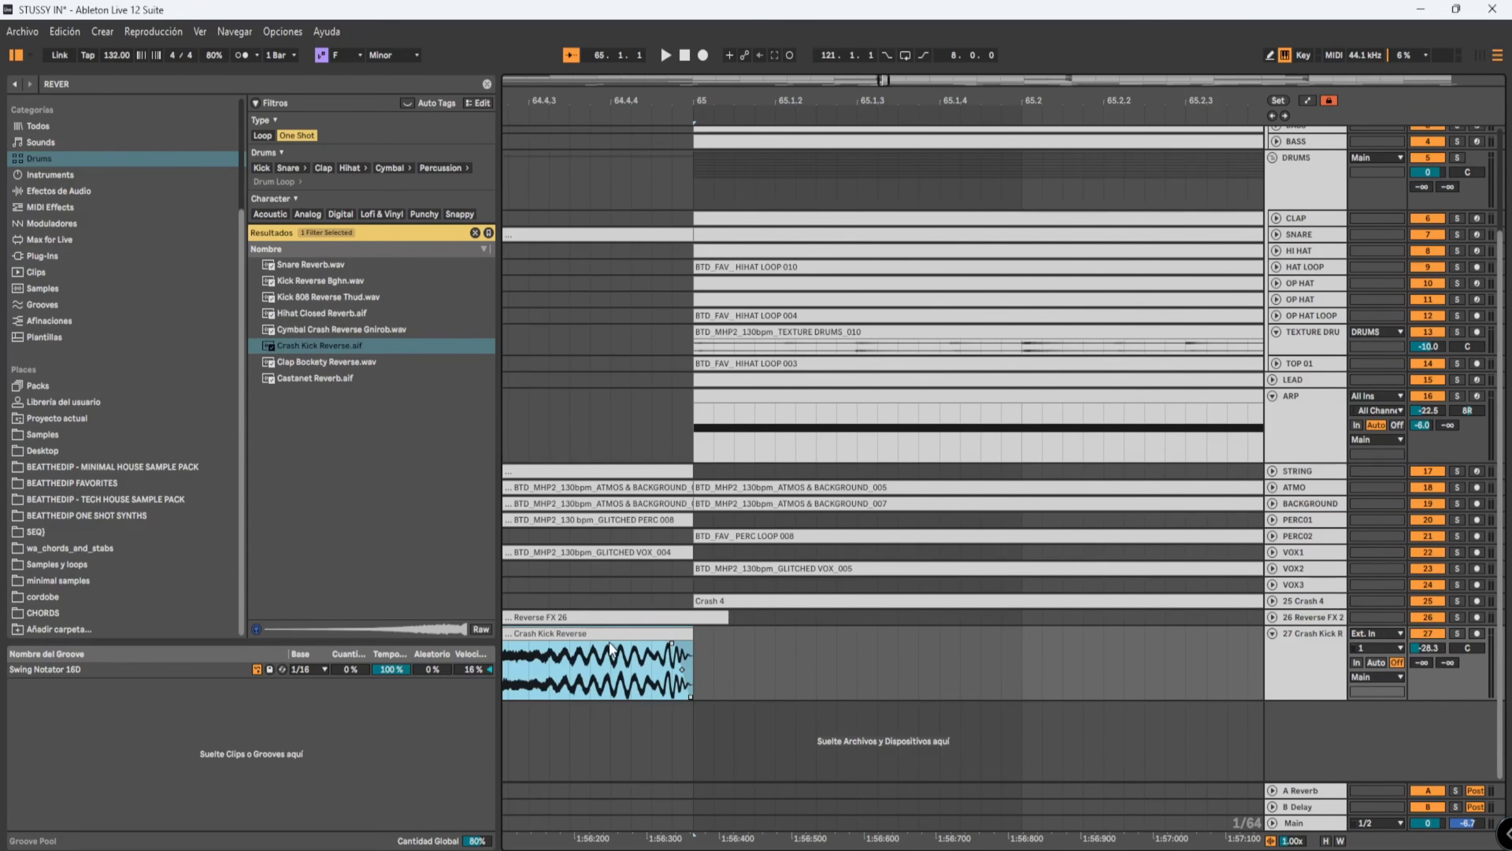
Play the transition into bar 65 and cut Crash Kick Reverse by about 5.6 dB at 1.09 kHz in EQ Eight.
key(space)
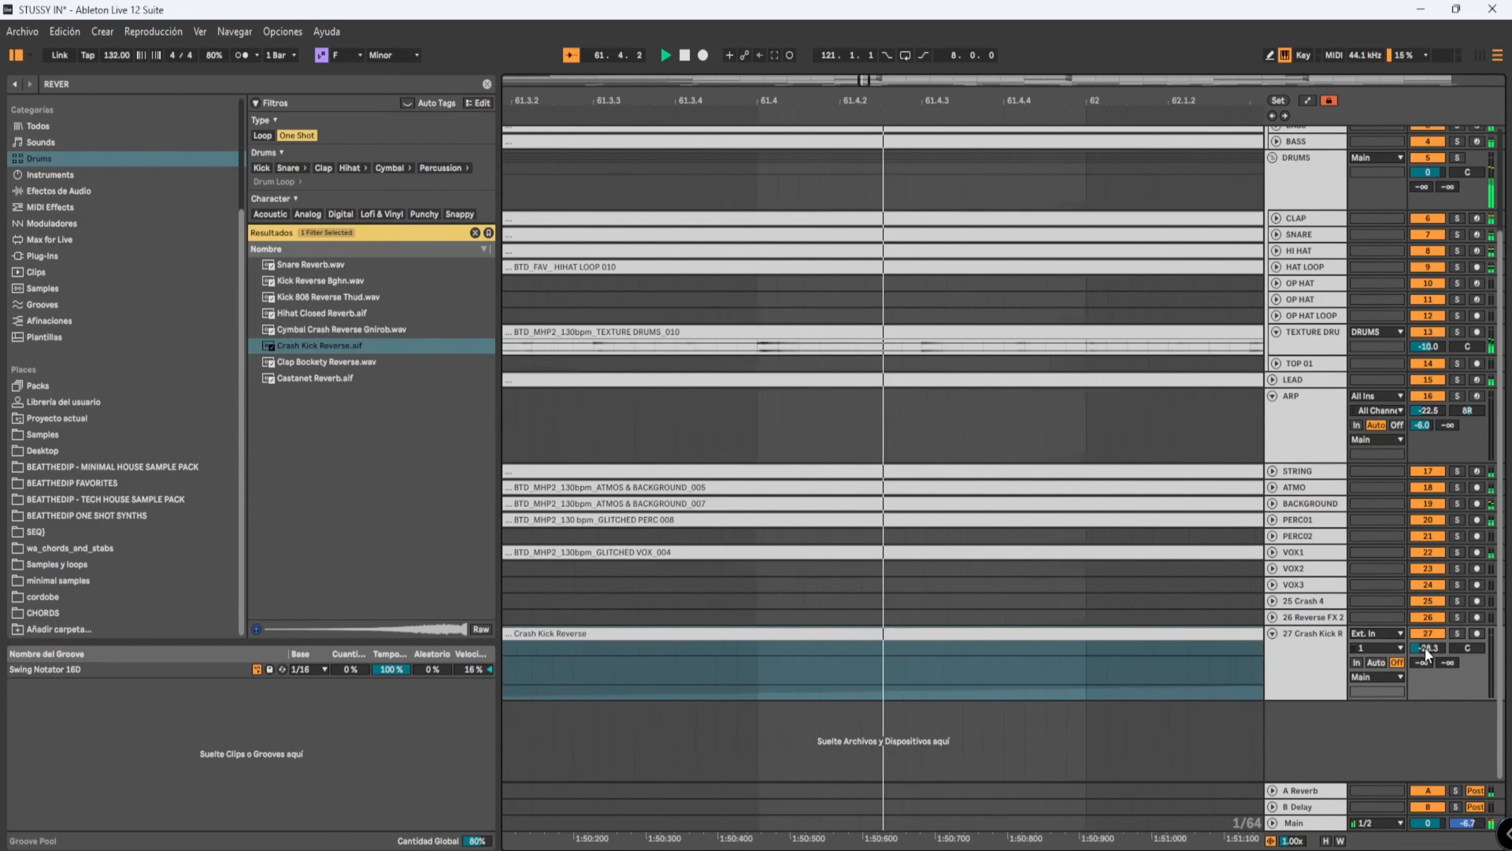
double_click(1325, 654)
drag(340, 761, 343, 780)
scroll(1198, 462, down, 5)
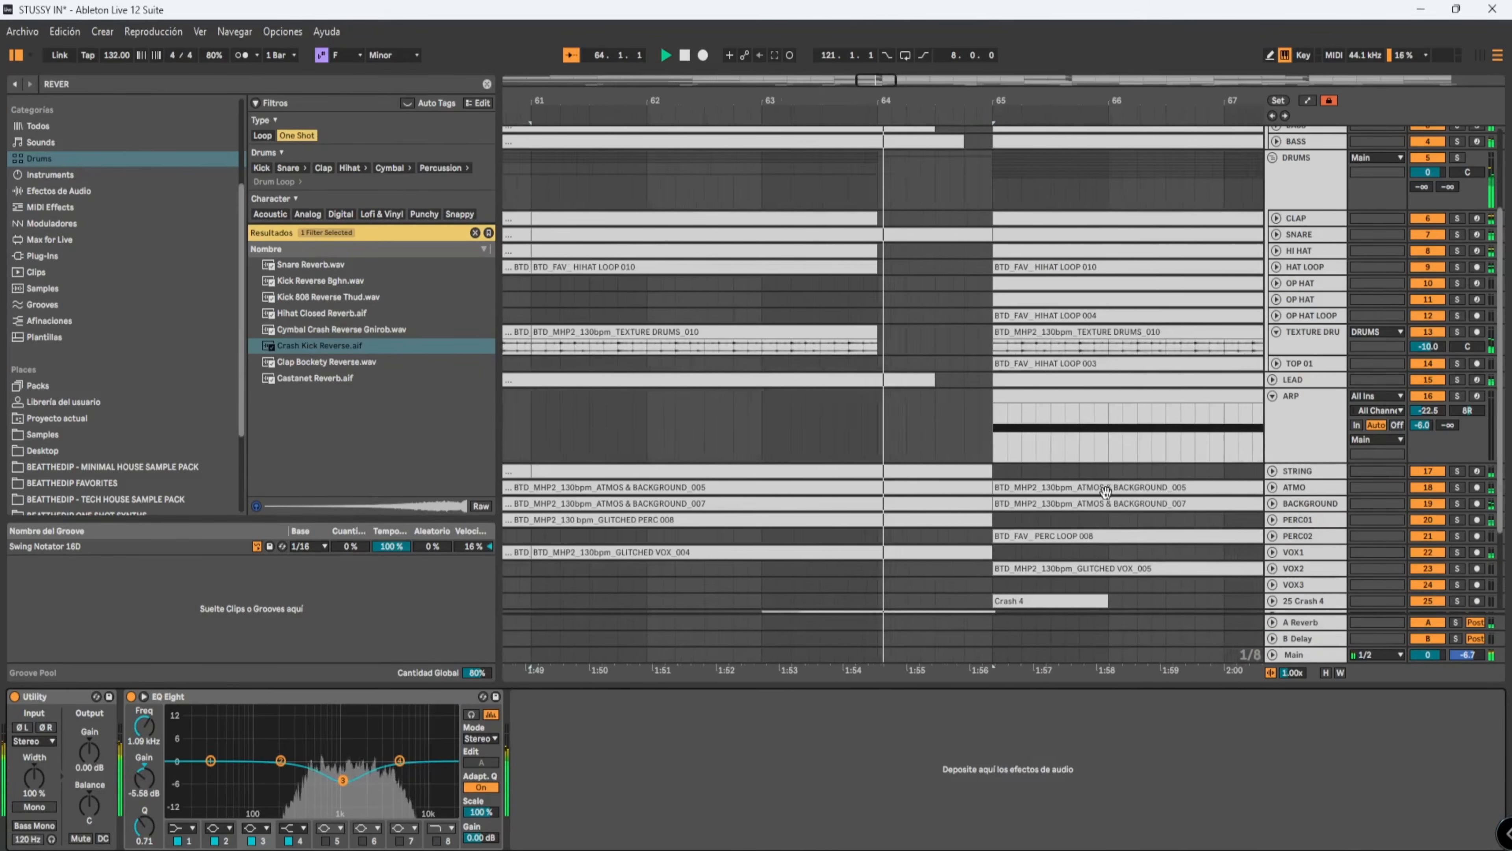
scroll(1104, 492, down, 5)
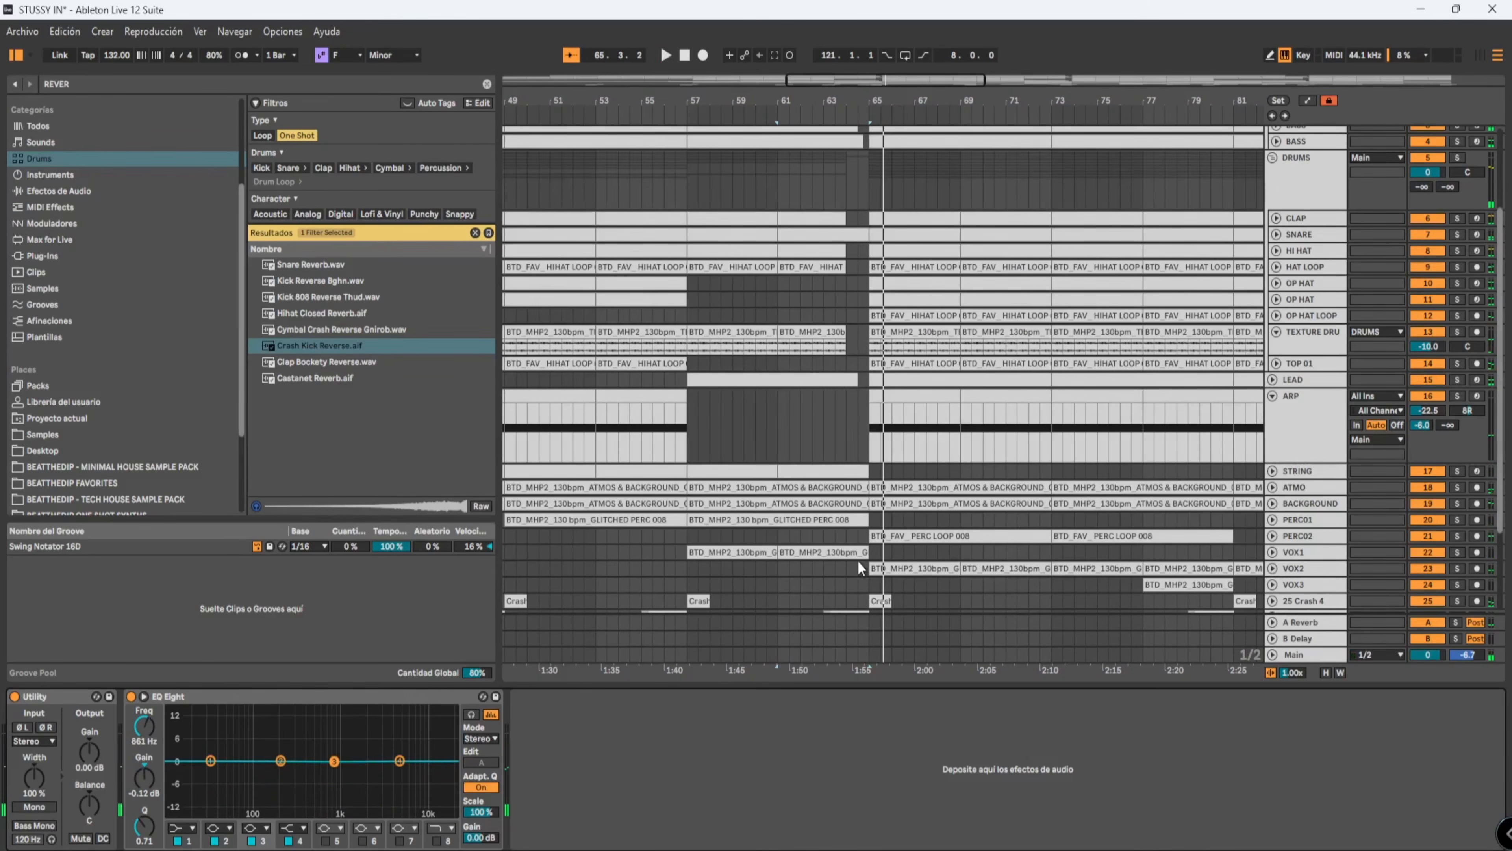
Copy the four-bar Crash Kick Reverse clip to bars 77, 29, 117 and 133, and fold its track.
scroll(860, 566, up, 6)
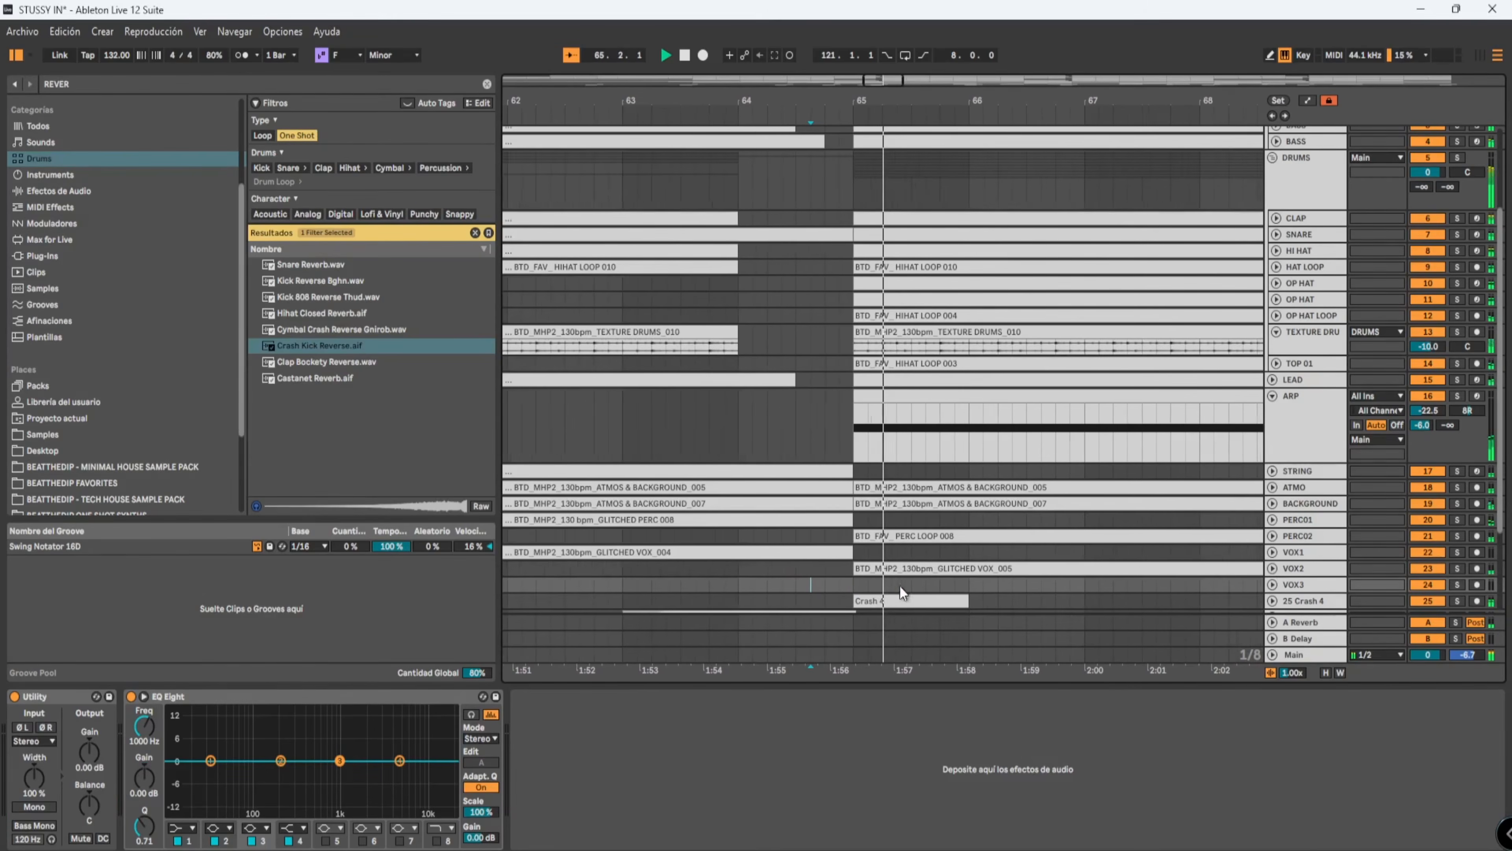
scroll(986, 529, down, 3)
scroll(803, 524, down, 5)
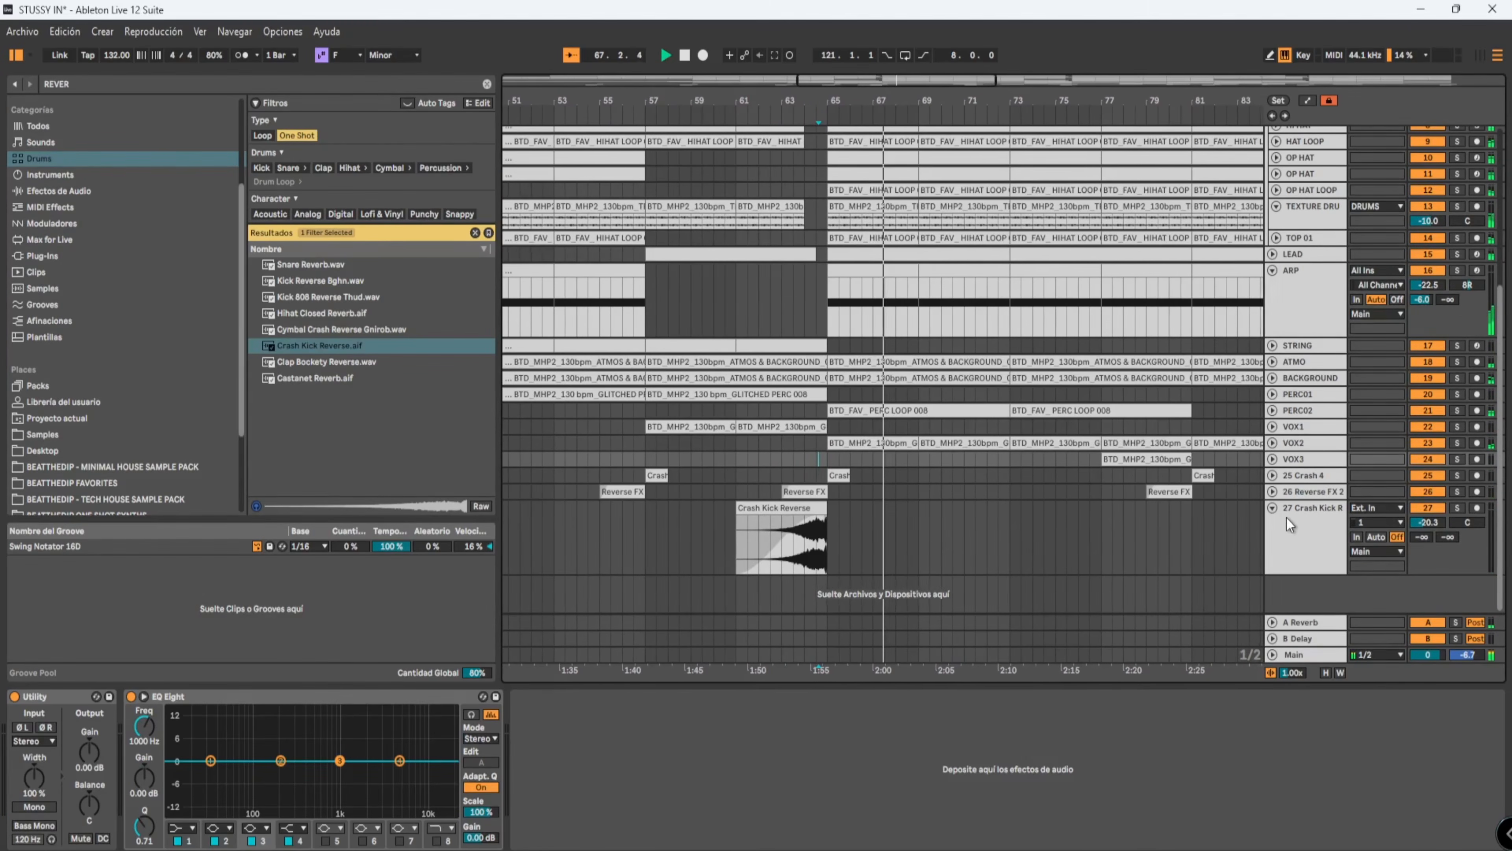
scroll(824, 540, down, 6)
drag(754, 544, 848, 551)
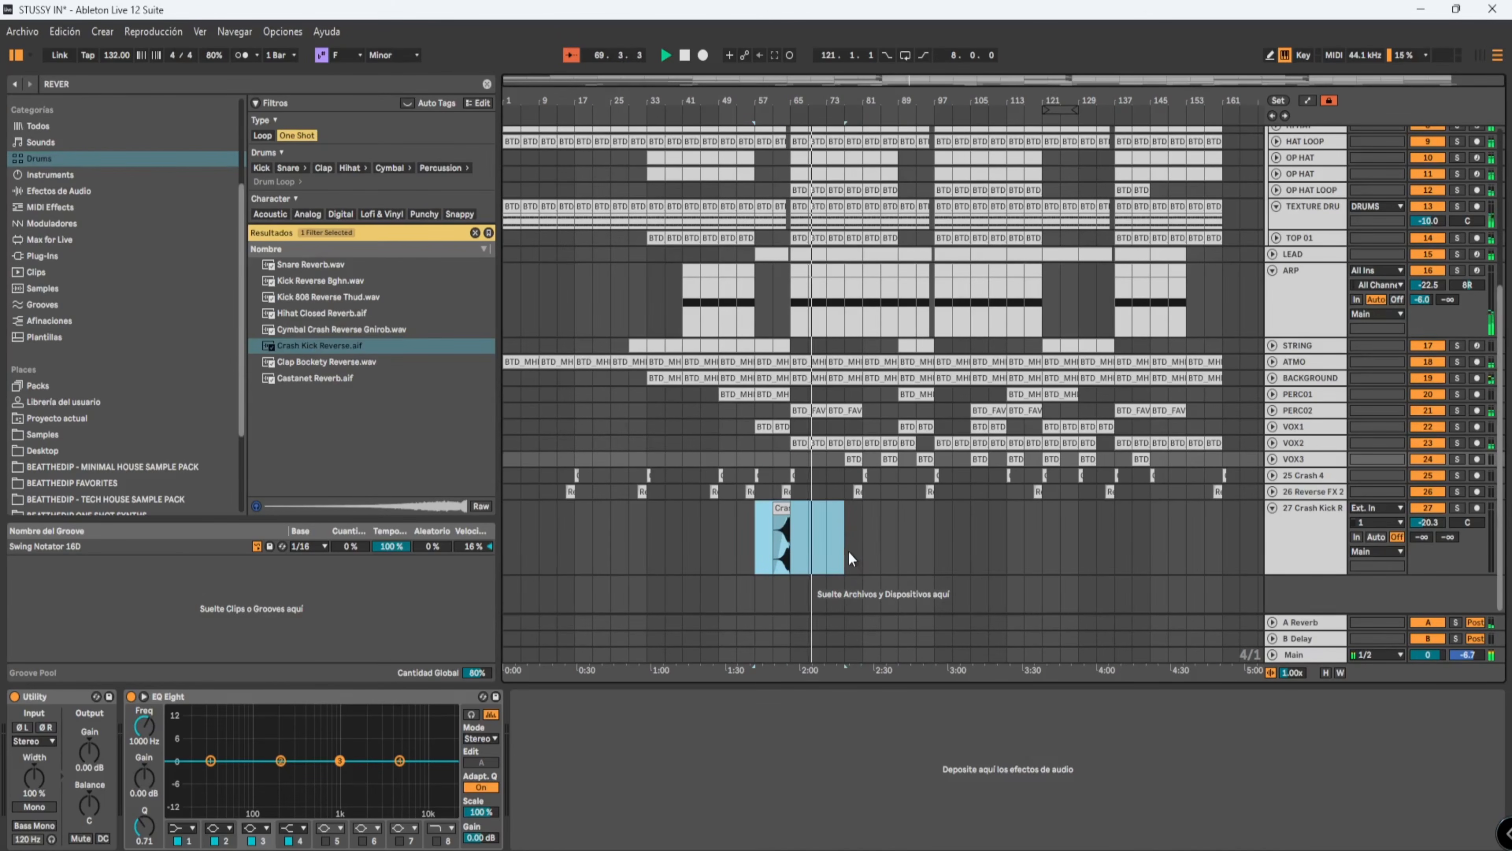
key(ctrl+d)
click(851, 514)
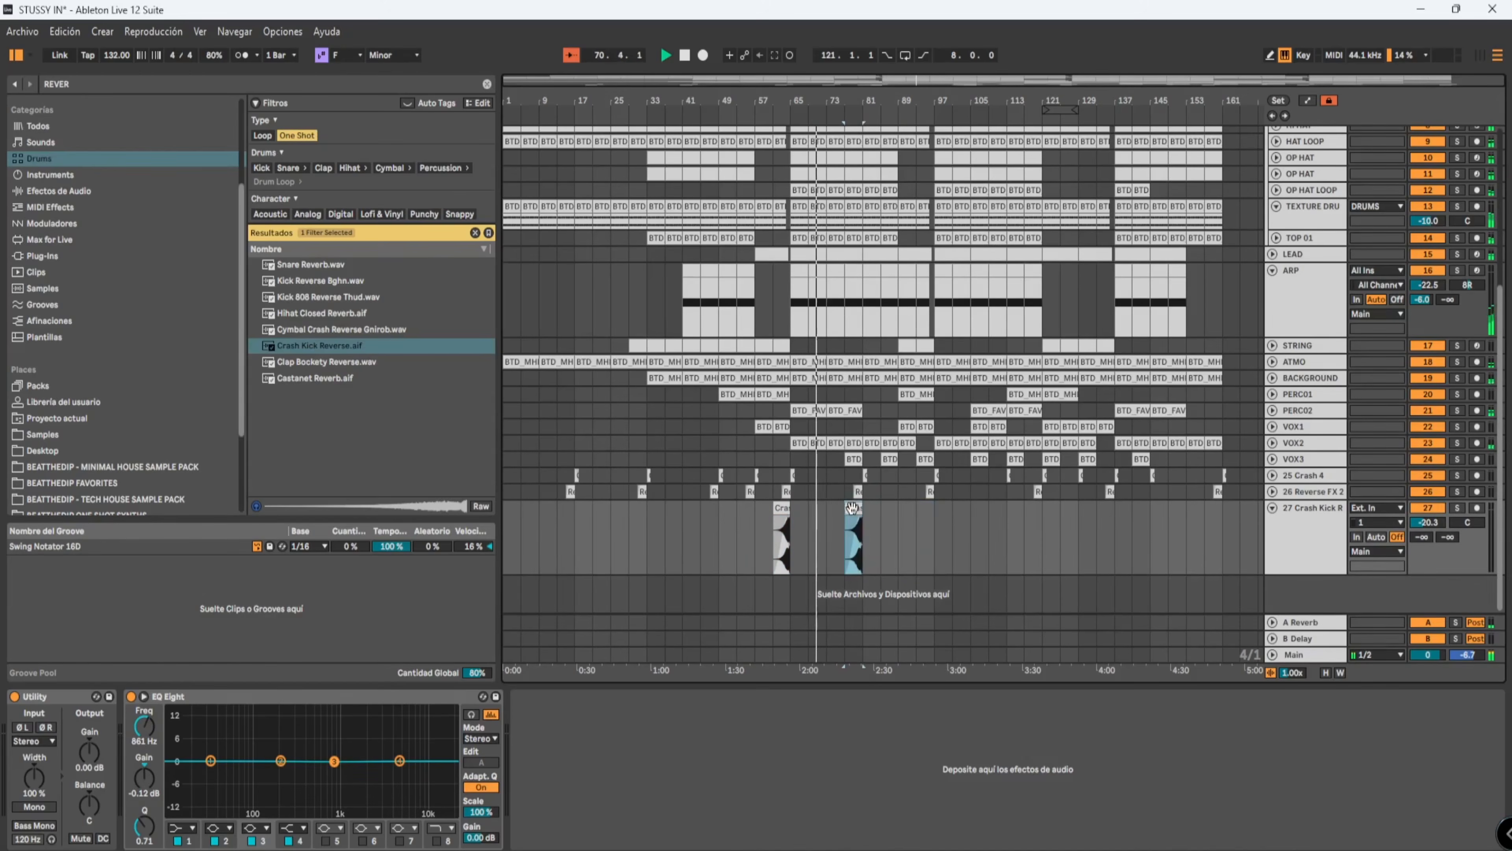
drag(852, 514, 643, 532)
drag(809, 513, 1106, 528)
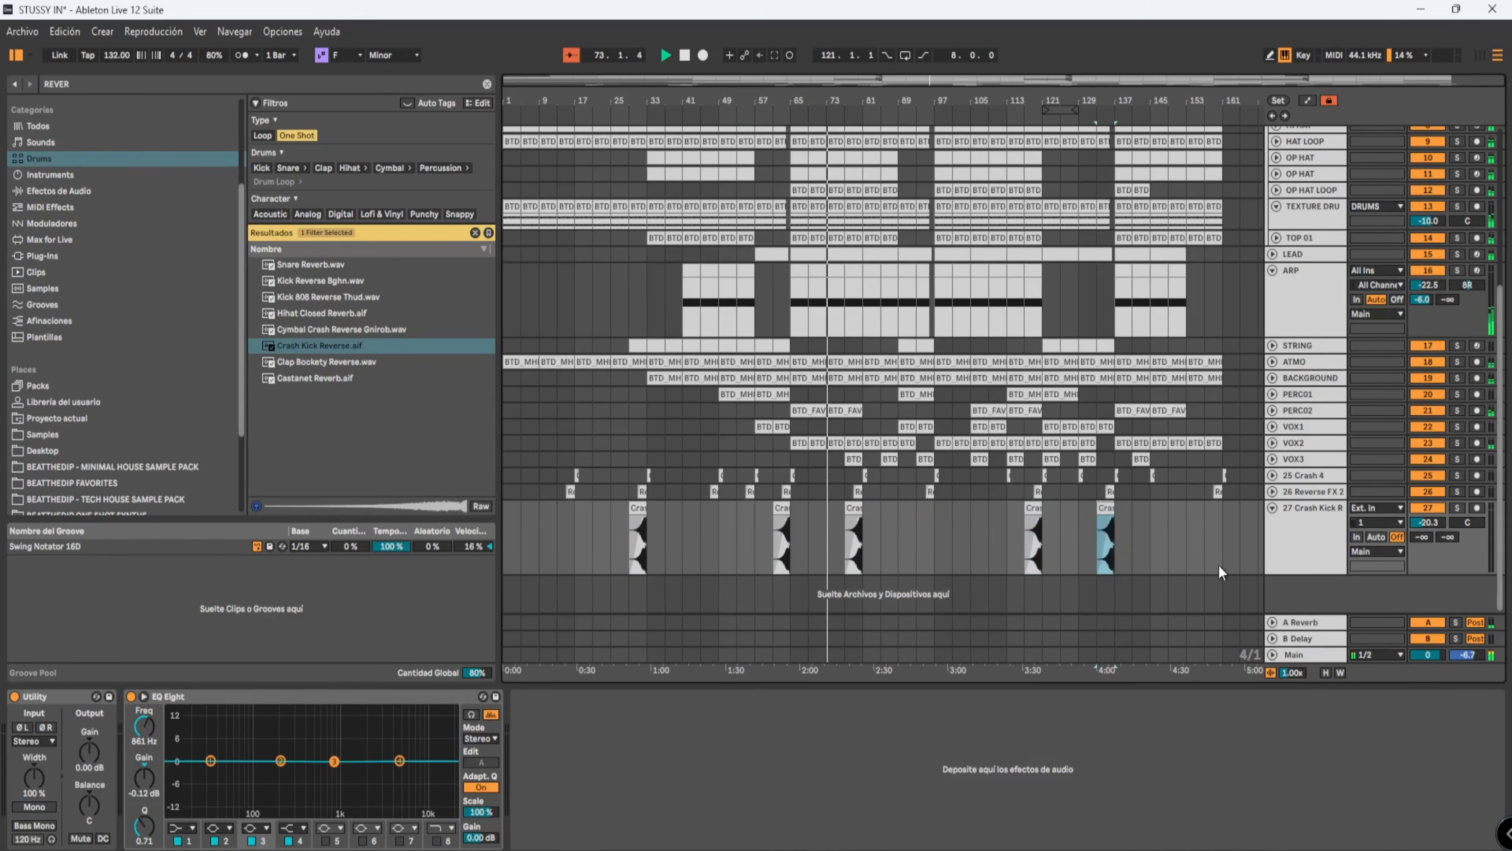
click(1273, 508)
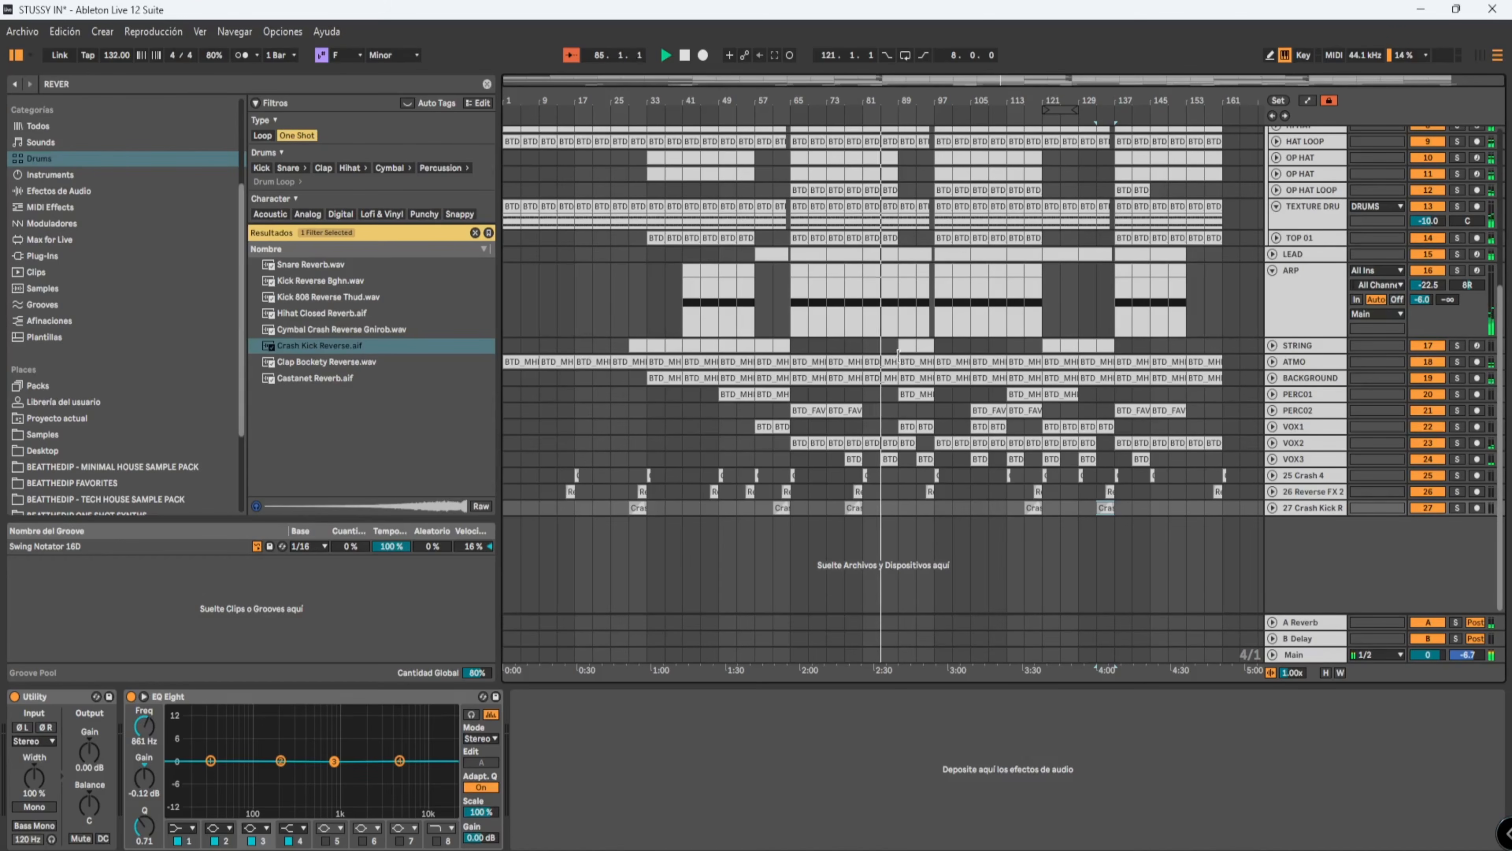
Copy the STRING clip back to fill bars 81 to 89 ahead of the existing part.
click(875, 341)
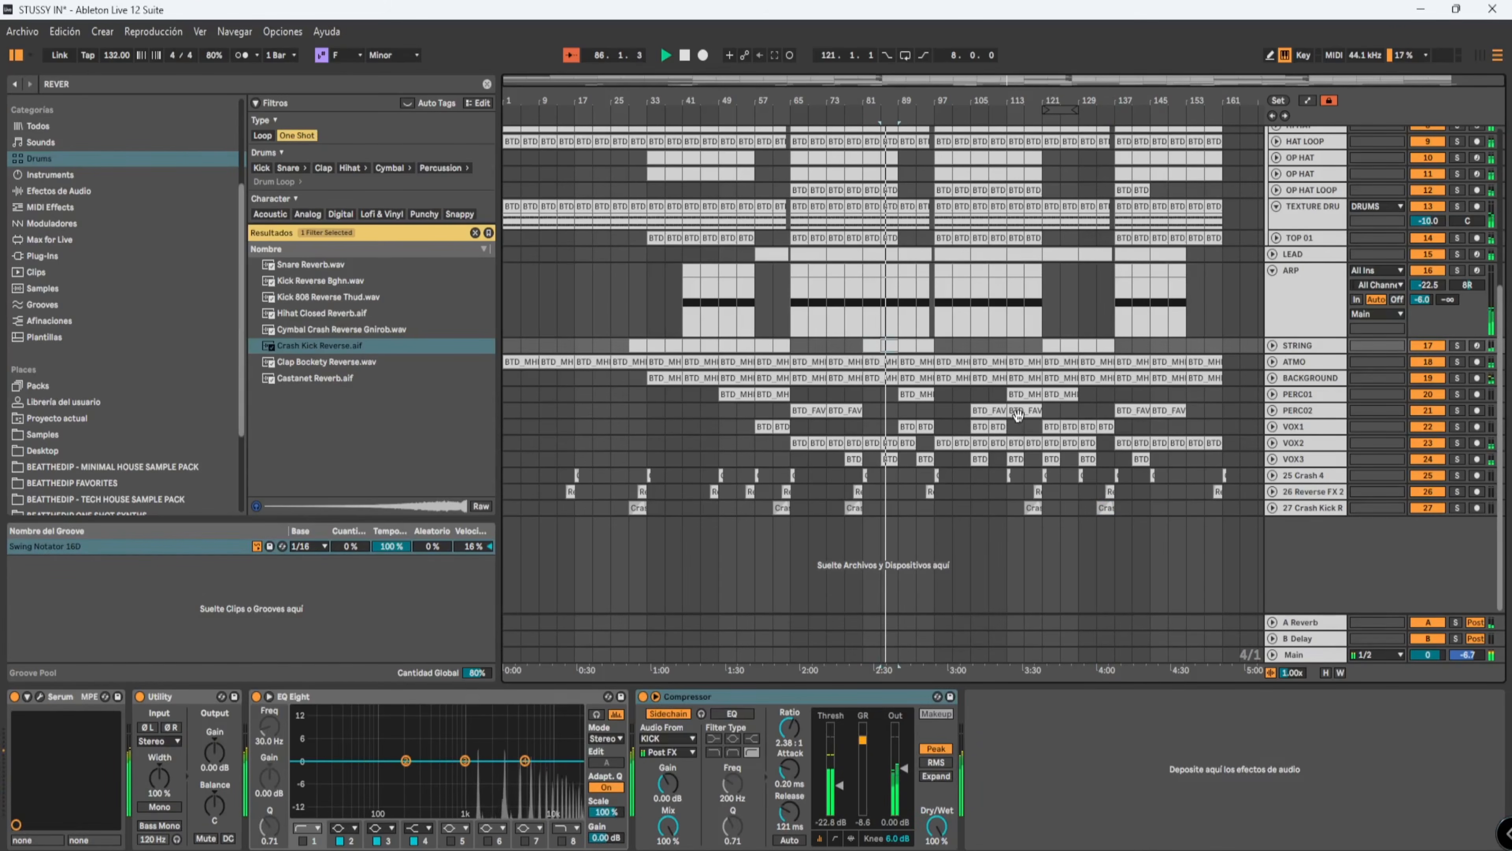